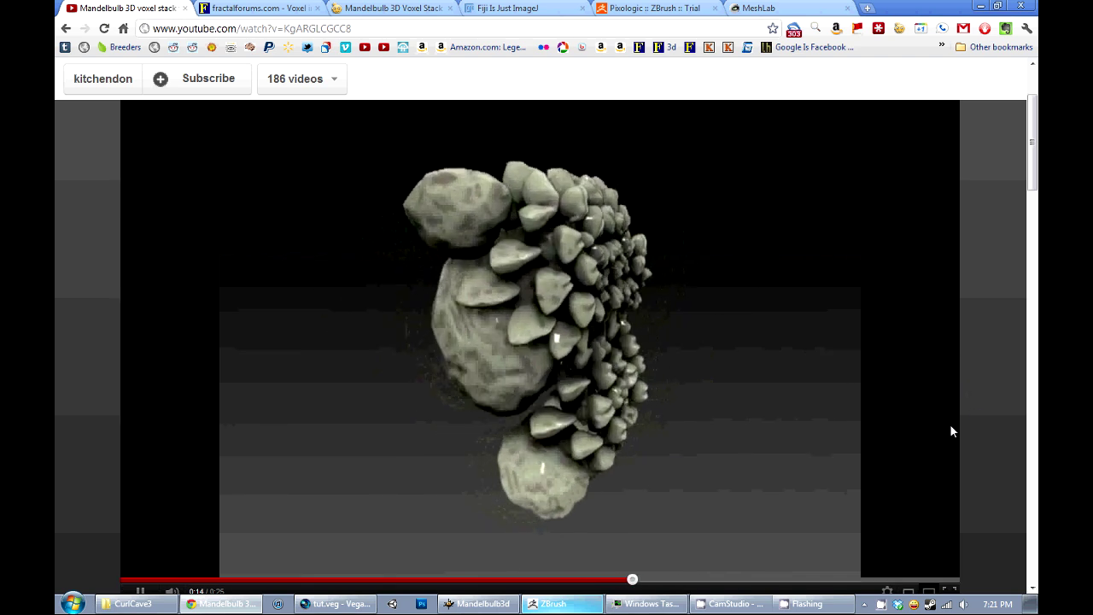
Step: Leave the YouTube Mandelbulb voxel-stack video and switch to the ZBrush window
{"action": "mouse_move", "coordinate": [524, 607]}
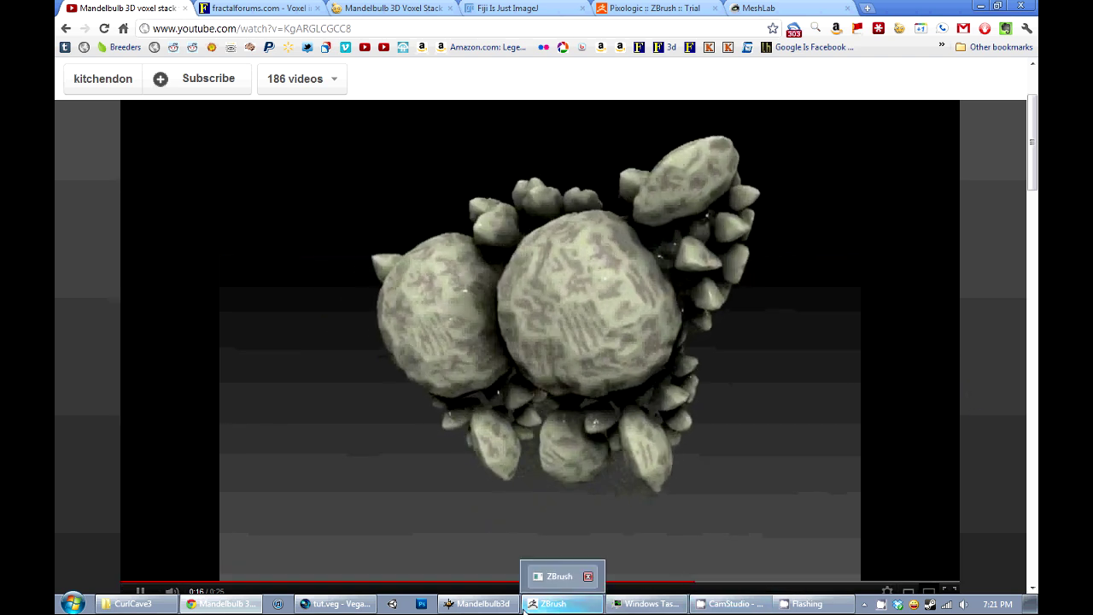
{"action": "left_click", "coordinate": [576, 609]}
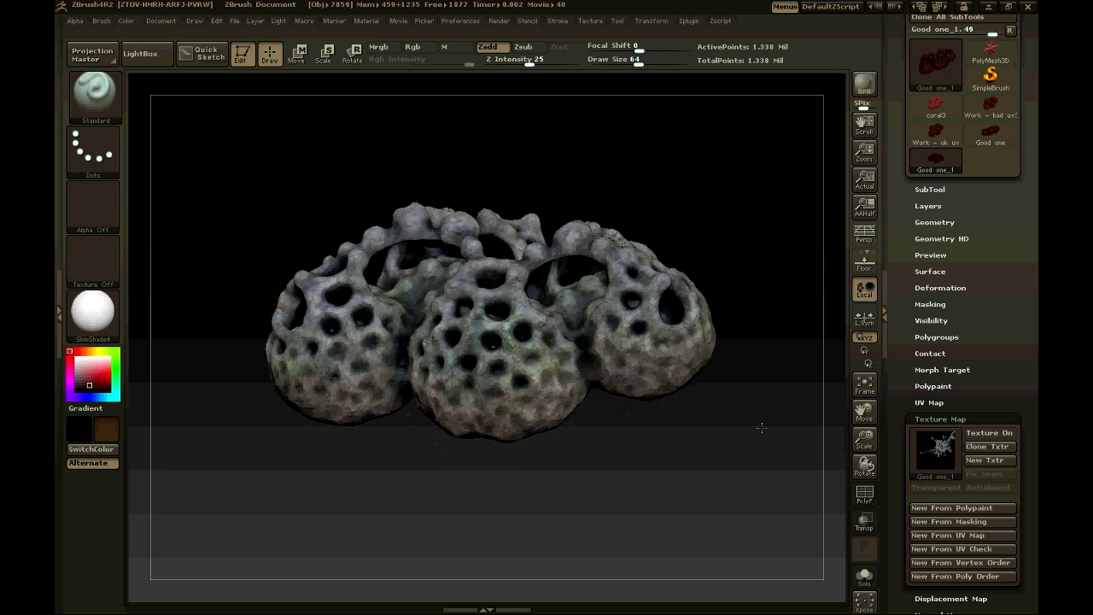
Step: Orbit the porous coral-like fractal sculpt to inspect several sides, then bring up the File menu
{"action": "left_click_drag", "start_coordinate": [769, 403], "coordinate": [596, 468]}
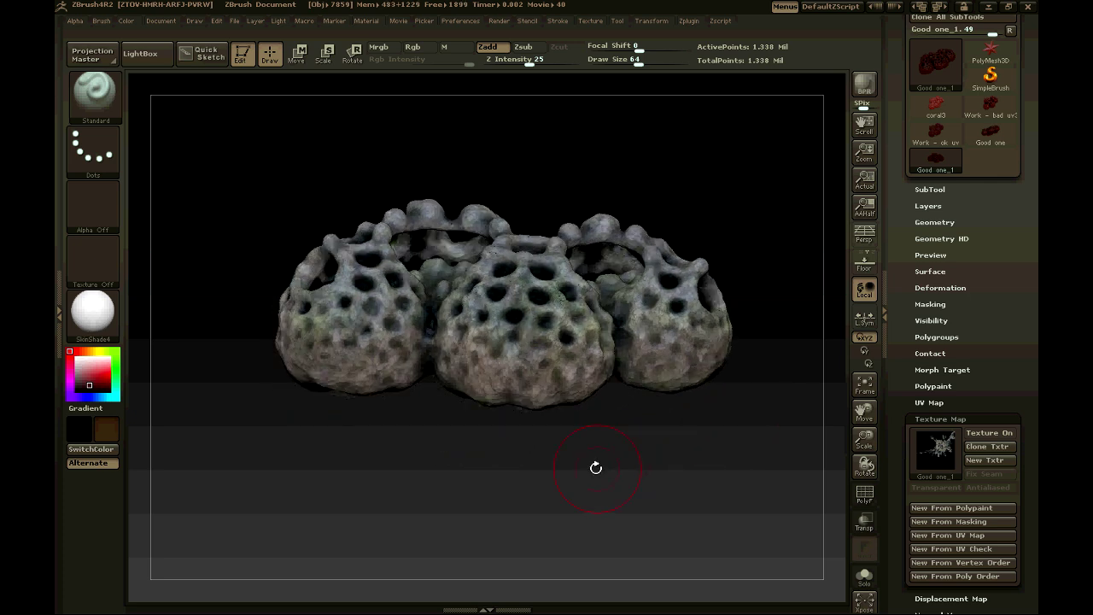
{"action": "left_click_drag", "start_coordinate": [461, 487], "coordinate": [527, 489]}
{"action": "left_click_drag", "start_coordinate": [341, 425], "coordinate": [381, 487]}
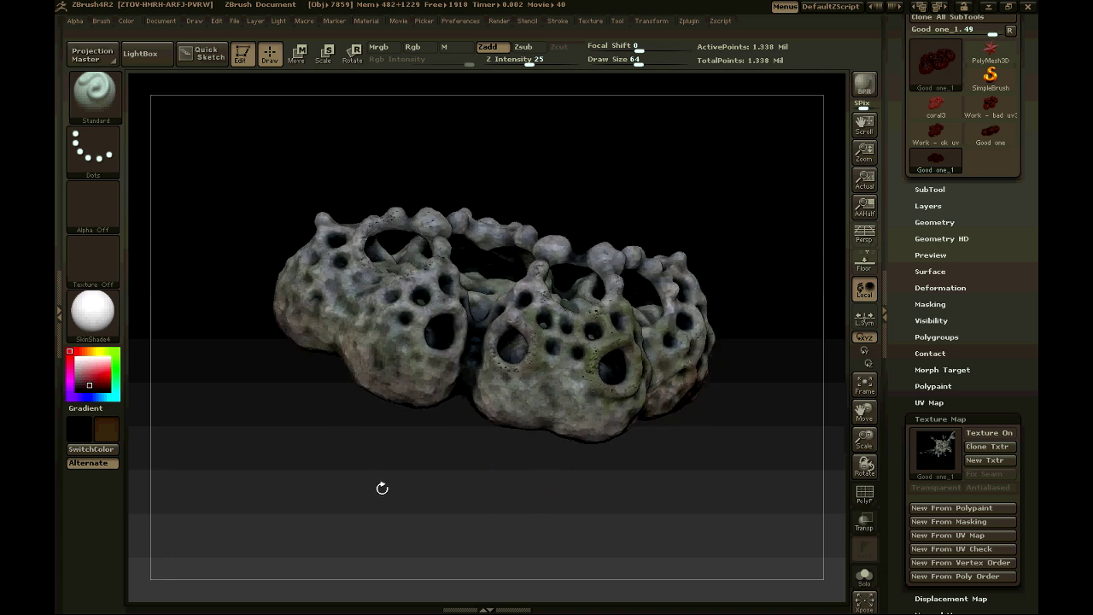
{"action": "left_click_drag", "start_coordinate": [711, 462], "coordinate": [712, 461]}
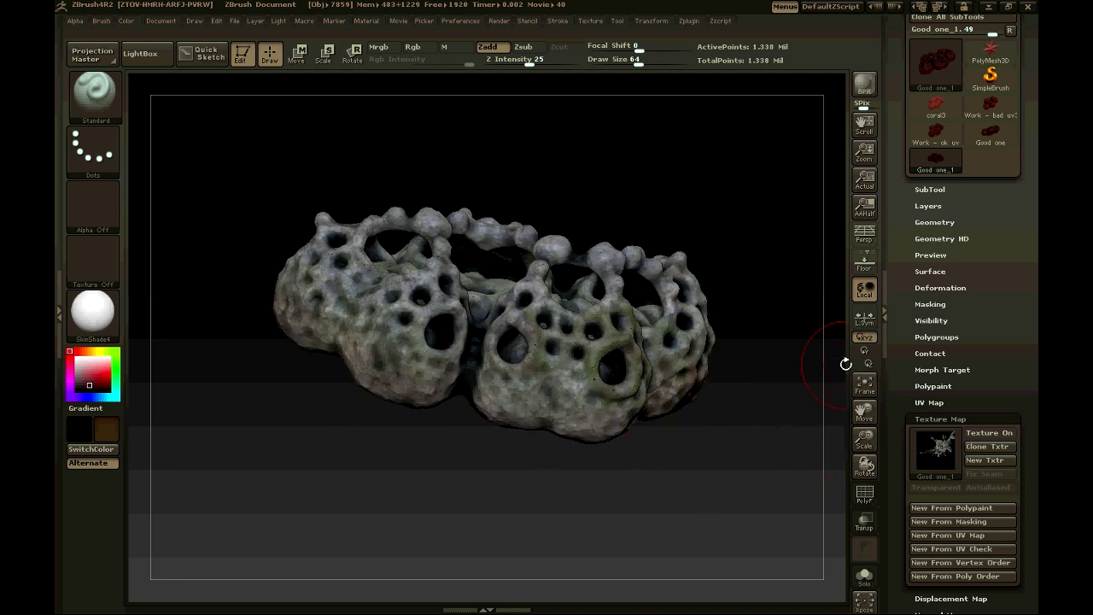
{"action": "left_click_drag", "start_coordinate": [795, 449], "coordinate": [720, 495]}
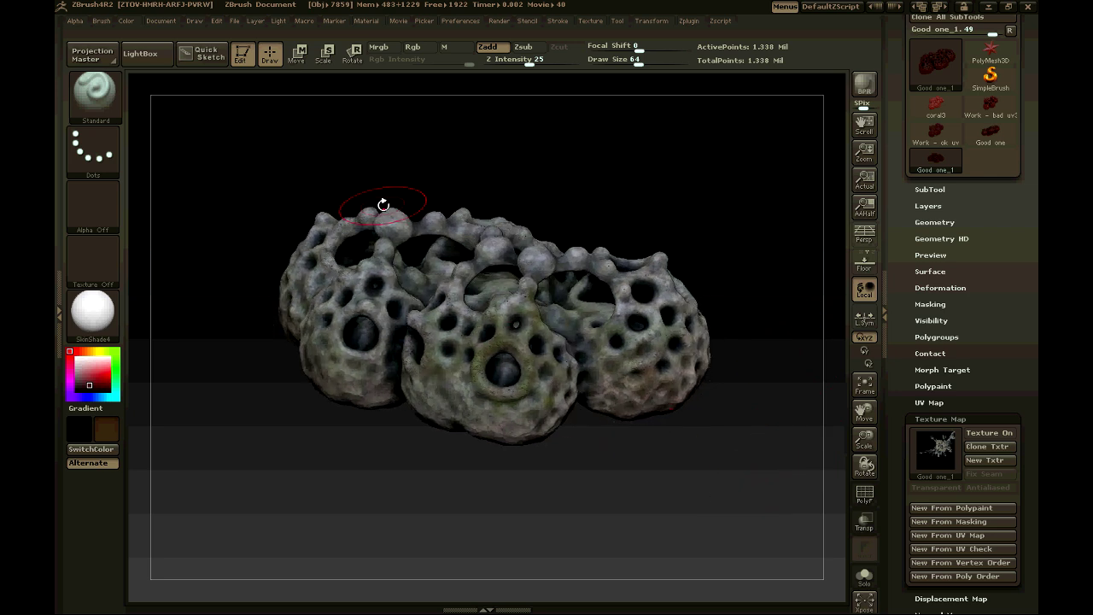
{"action": "left_click", "coordinate": [232, 20]}
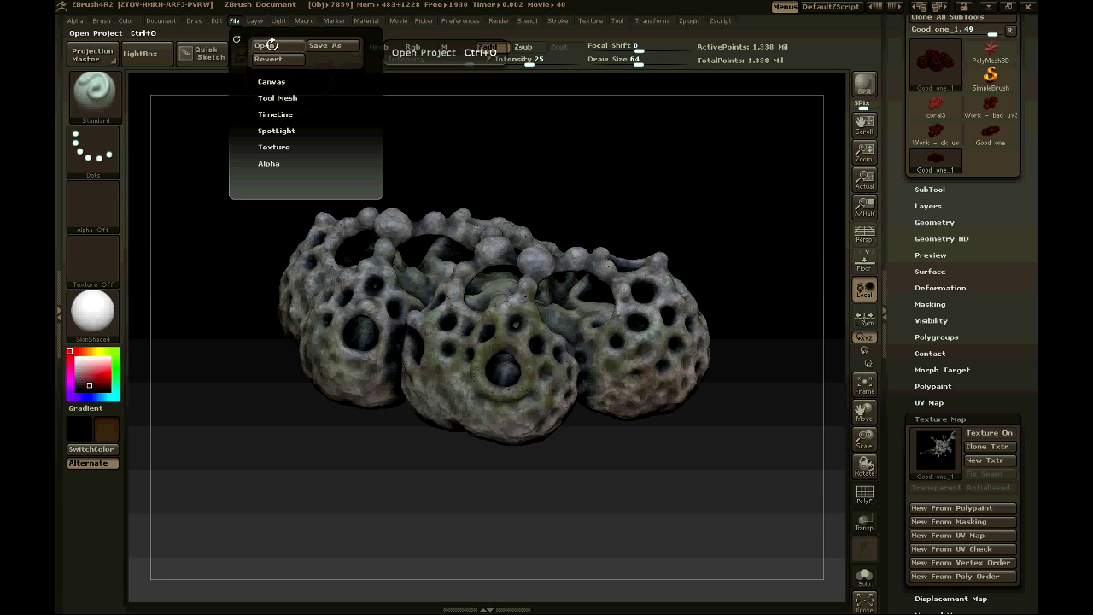
Step: Open the flora-OverseerFern5.ZPR project without saving changes to the current sculpt
{"action": "left_click", "coordinate": [269, 45]}
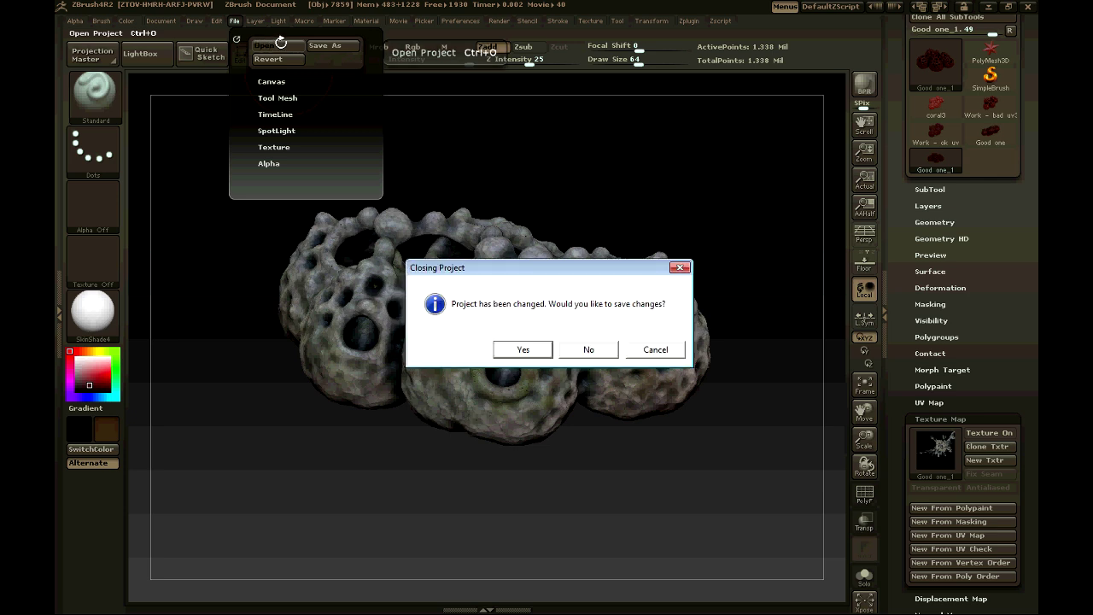
{"action": "left_click", "coordinate": [587, 349]}
{"action": "scroll", "coordinate": [535, 239], "scroll_direction": "down", "scroll_amount": 3}
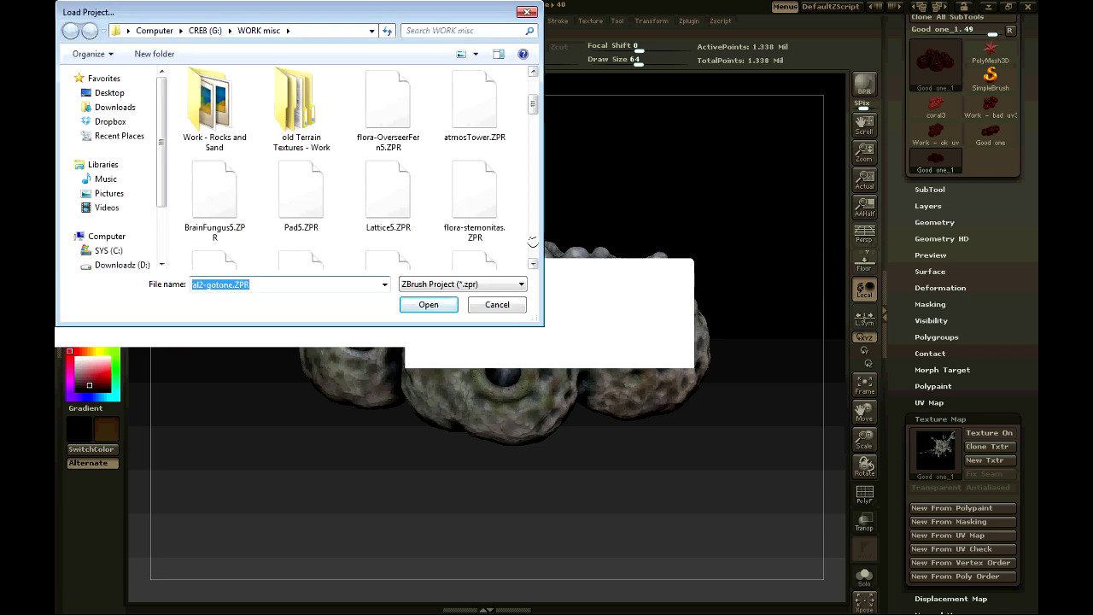
{"action": "double_click", "coordinate": [367, 107]}
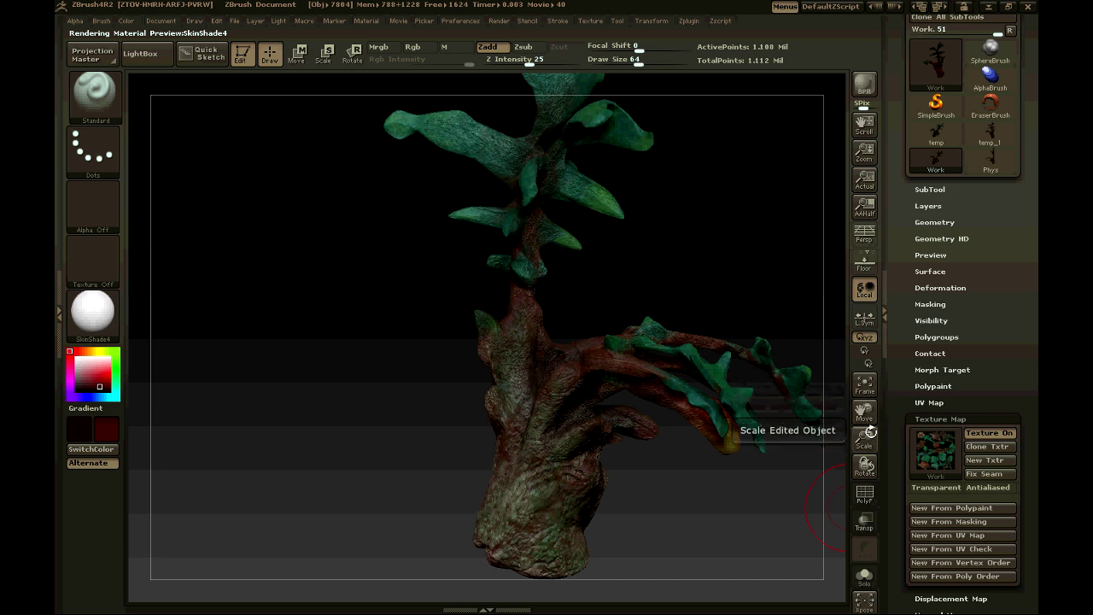
Step: Shrink the fern tree to fit the canvas and orbit it to view several sides
{"action": "left_click_drag", "start_coordinate": [864, 444], "coordinate": [803, 510]}
{"action": "left_click_drag", "start_coordinate": [850, 455], "coordinate": [602, 515]}
{"action": "mouse_move", "coordinate": [698, 441]}
{"action": "left_mouse_down"}
{"action": "mouse_move", "coordinate": [654, 452]}
{"action": "mouse_move", "coordinate": [651, 465]}
{"action": "left_mouse_up"}
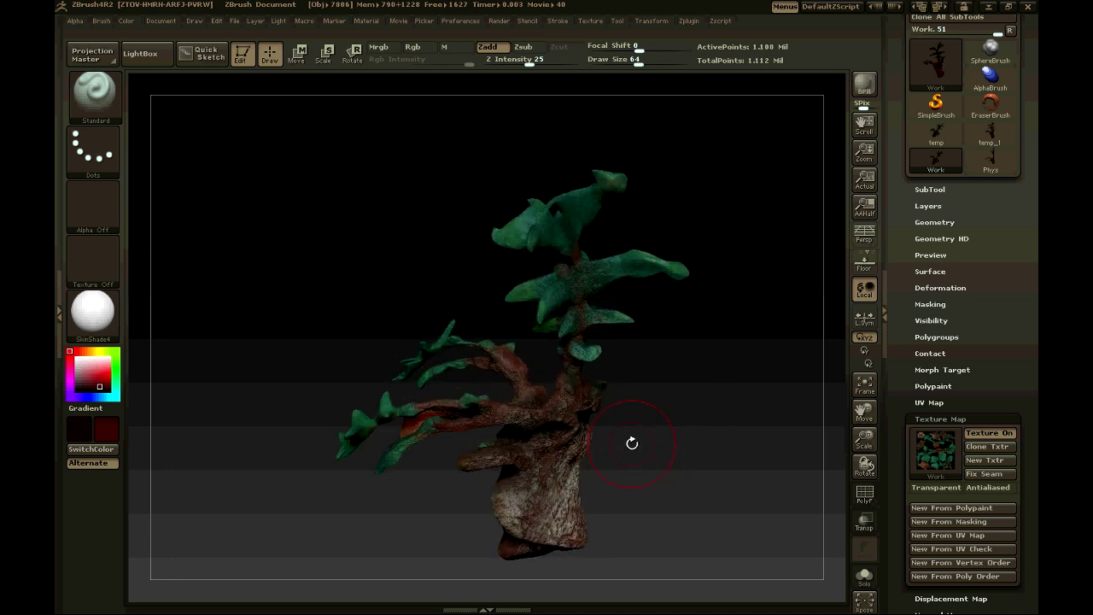
{"action": "left_click_drag", "start_coordinate": [655, 469], "coordinate": [780, 317]}
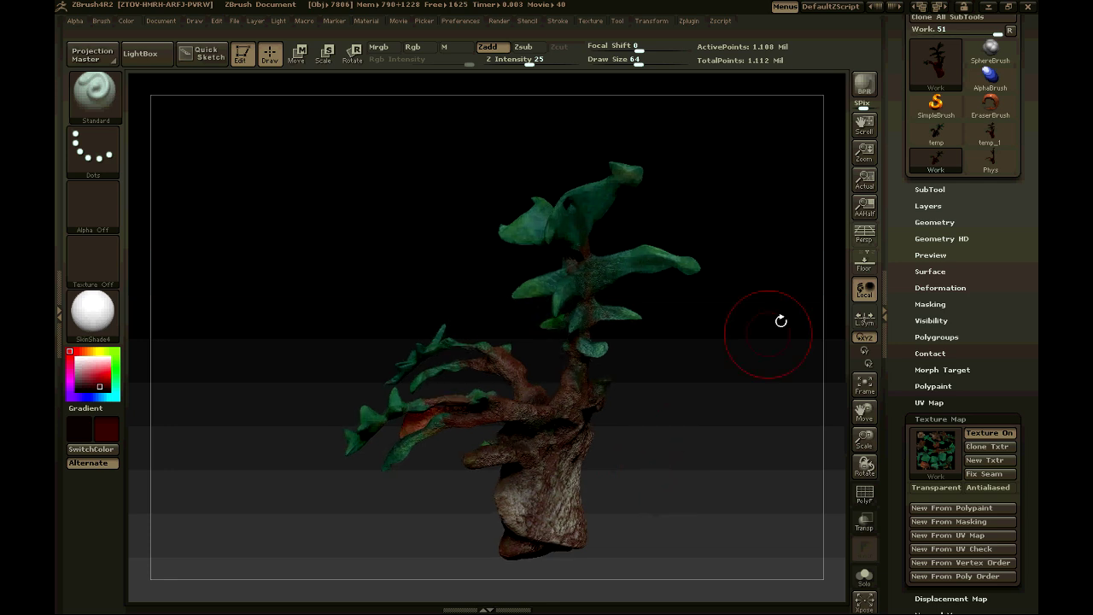
{"action": "left_click_drag", "start_coordinate": [706, 463], "coordinate": [720, 467]}
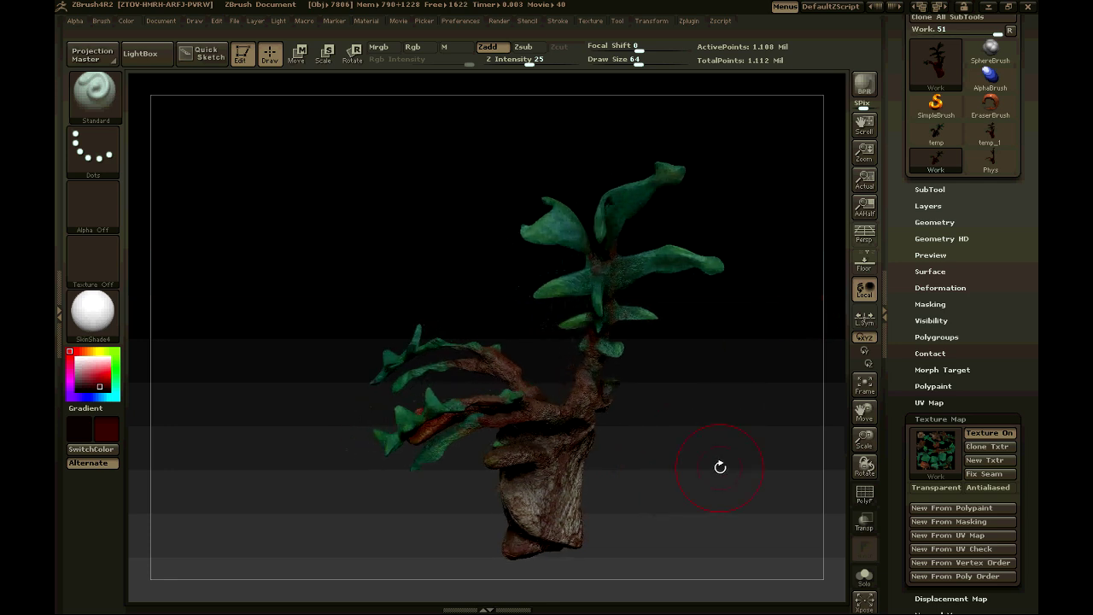
{"action": "left_click_drag", "start_coordinate": [667, 530], "coordinate": [668, 530]}
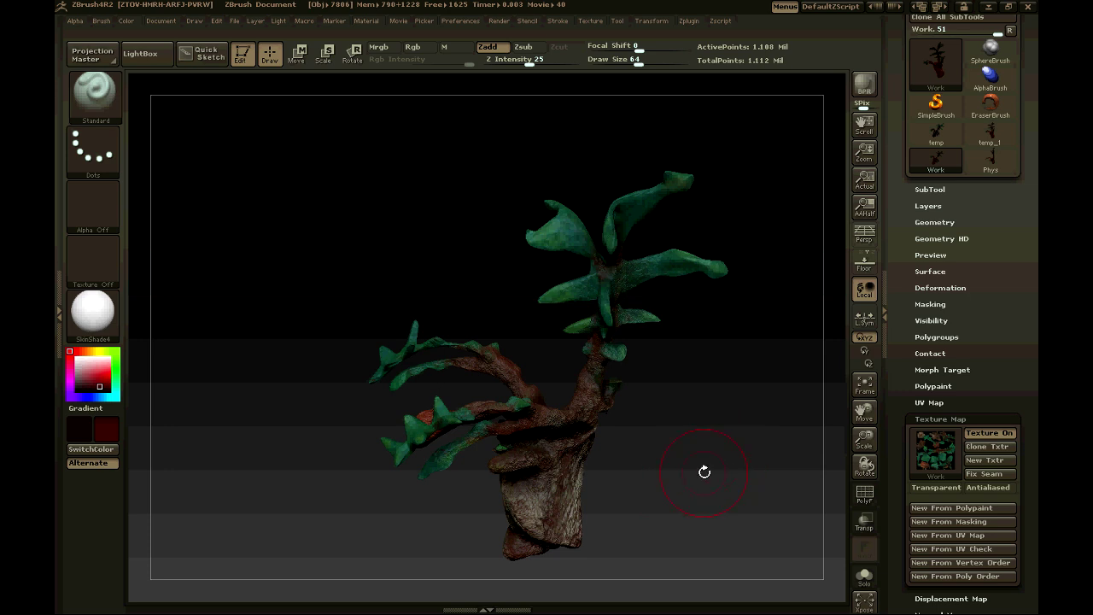
{"action": "left_click_drag", "start_coordinate": [704, 472], "coordinate": [678, 470]}
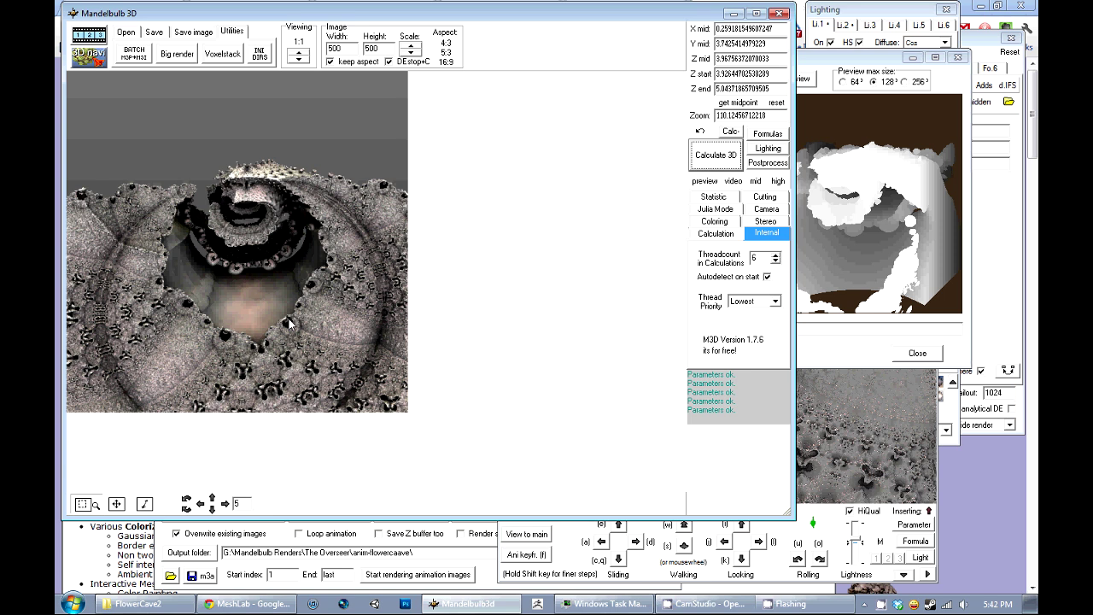
Step: In the 3D Navigator, turn toward the fractal cave and fly in to frame its opening
{"action": "left_click", "coordinate": [90, 58]}
{"action": "left_click_drag", "start_coordinate": [754, 408], "coordinate": [724, 372]}
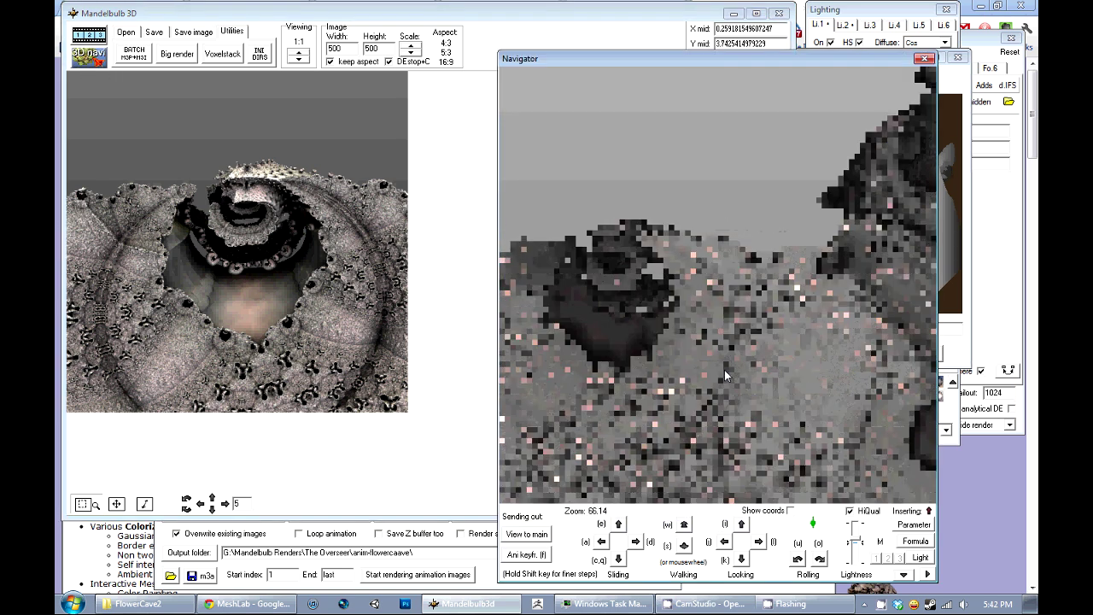
{"action": "scroll", "coordinate": [724, 369], "scroll_direction": "up", "scroll_amount": 2}
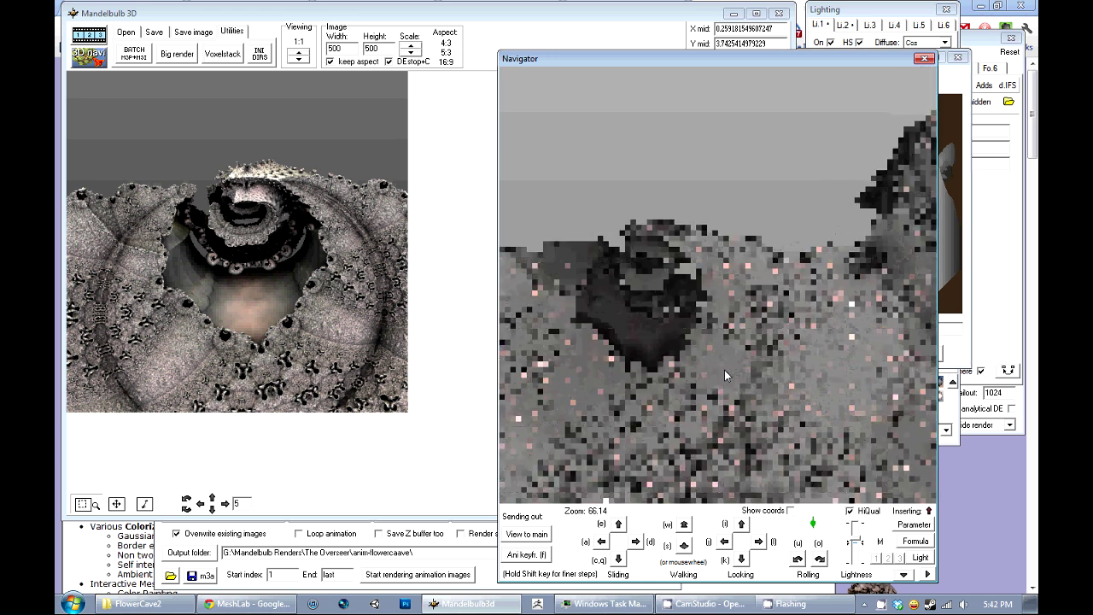
{"action": "scroll", "coordinate": [724, 370], "scroll_direction": "up", "scroll_amount": 2}
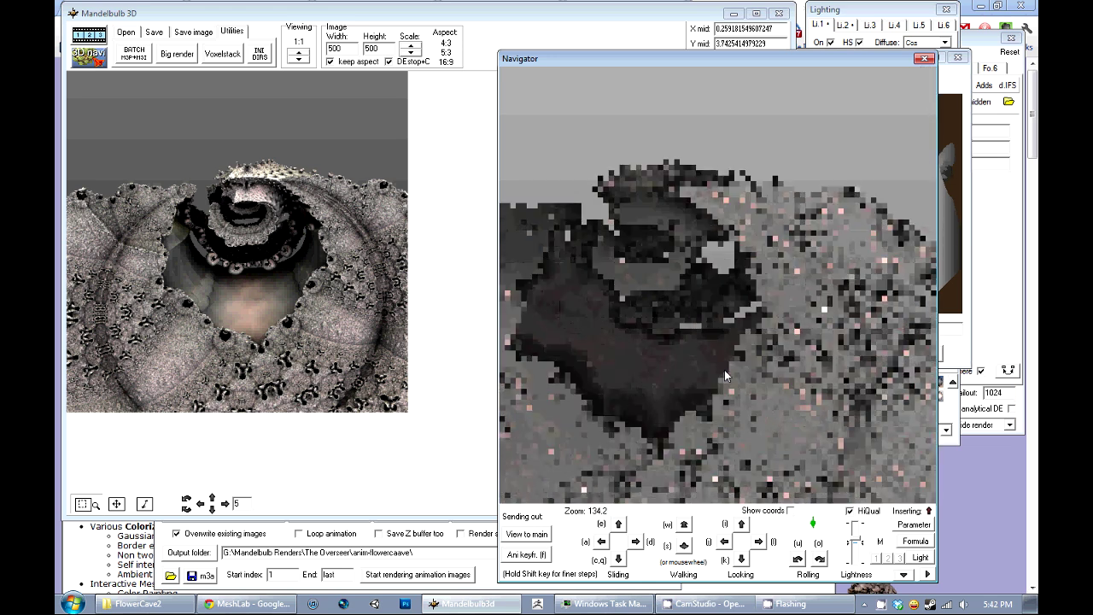
{"action": "scroll", "coordinate": [724, 370], "scroll_direction": "up", "scroll_amount": 2}
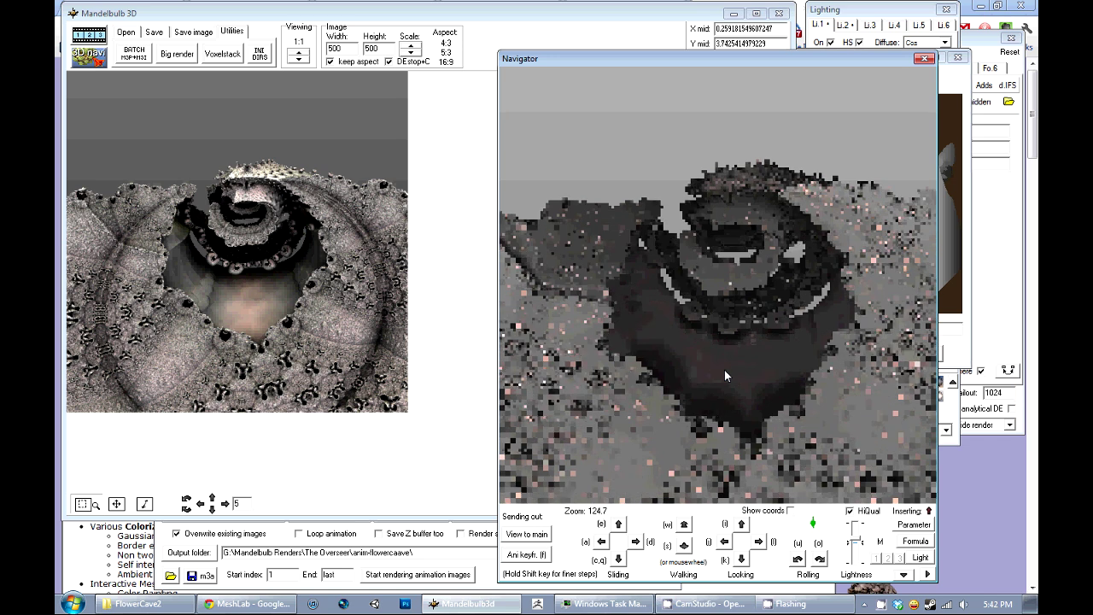
{"action": "scroll", "coordinate": [724, 376], "scroll_direction": "up", "scroll_amount": 1}
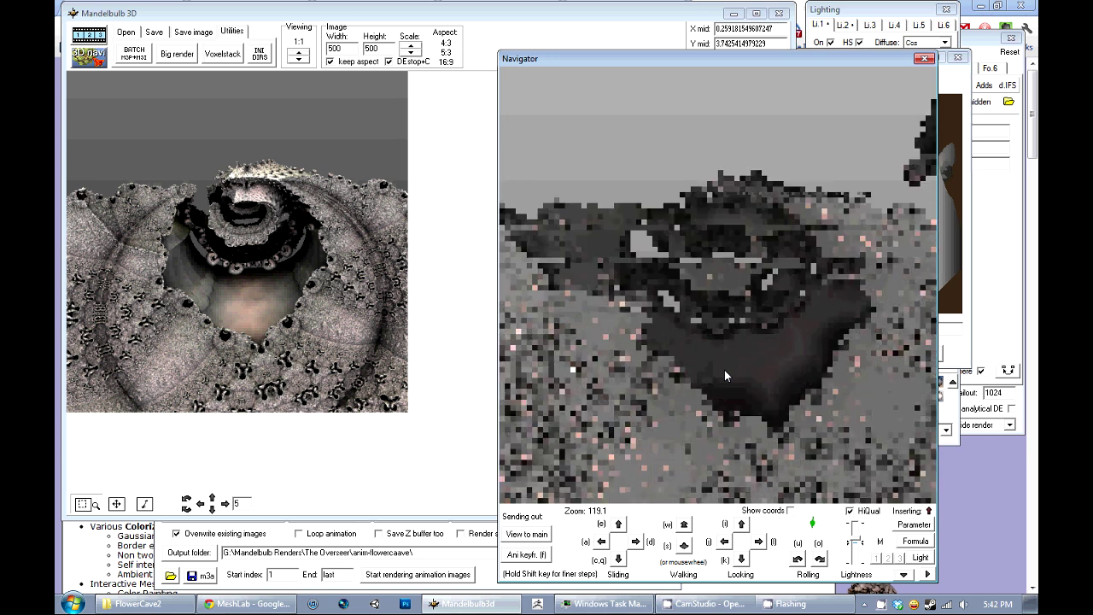
{"action": "scroll", "coordinate": [724, 376], "scroll_direction": "up", "scroll_amount": 1}
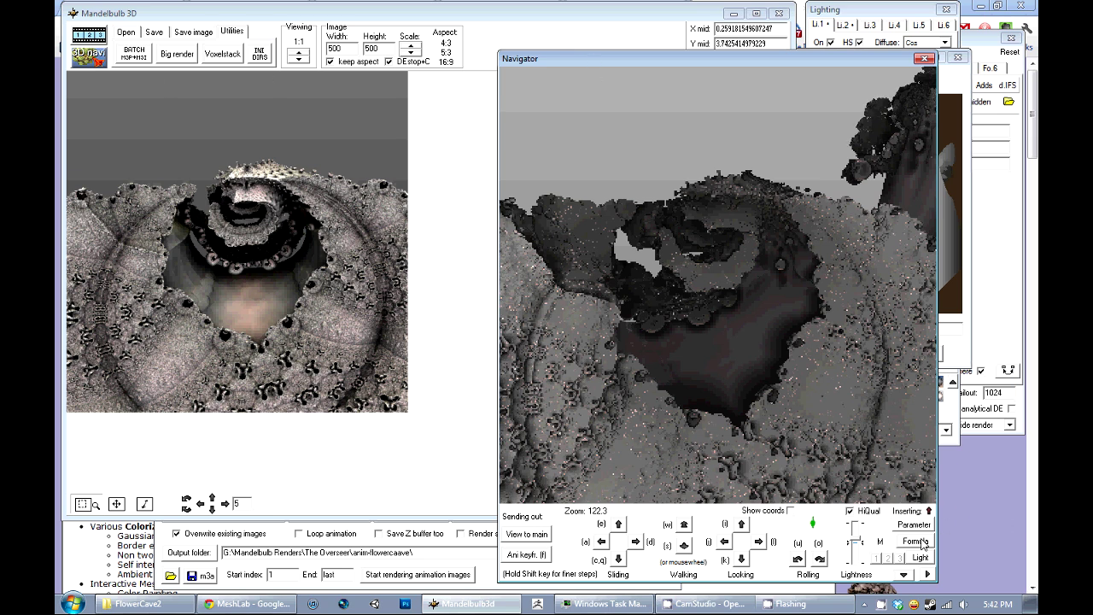
{"action": "scroll", "coordinate": [918, 538], "scroll_direction": "down", "scroll_amount": 2}
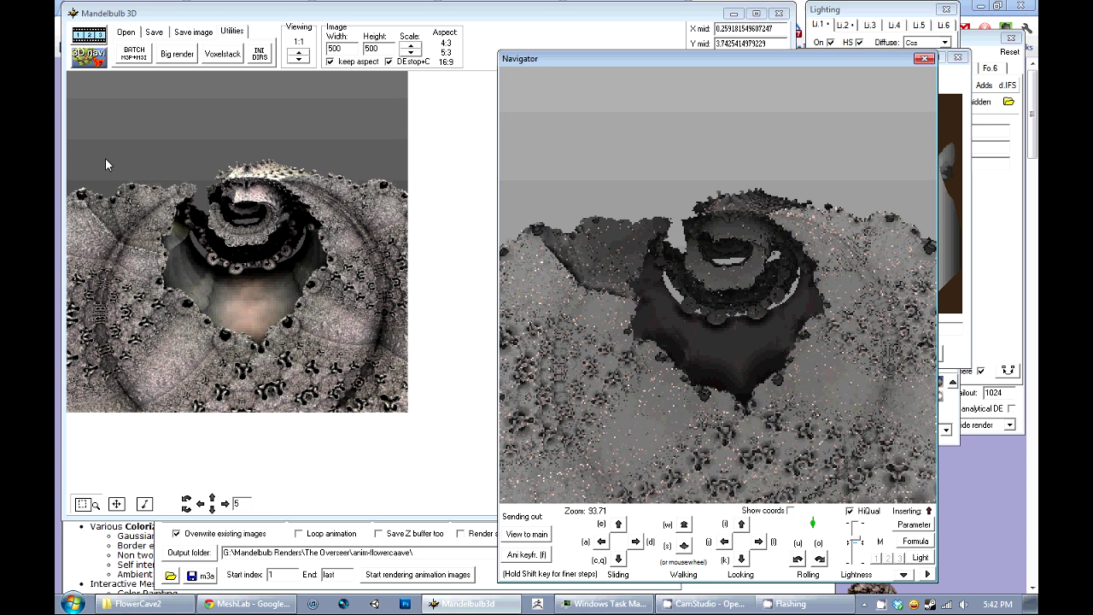
{"action": "left_click", "coordinate": [224, 55]}
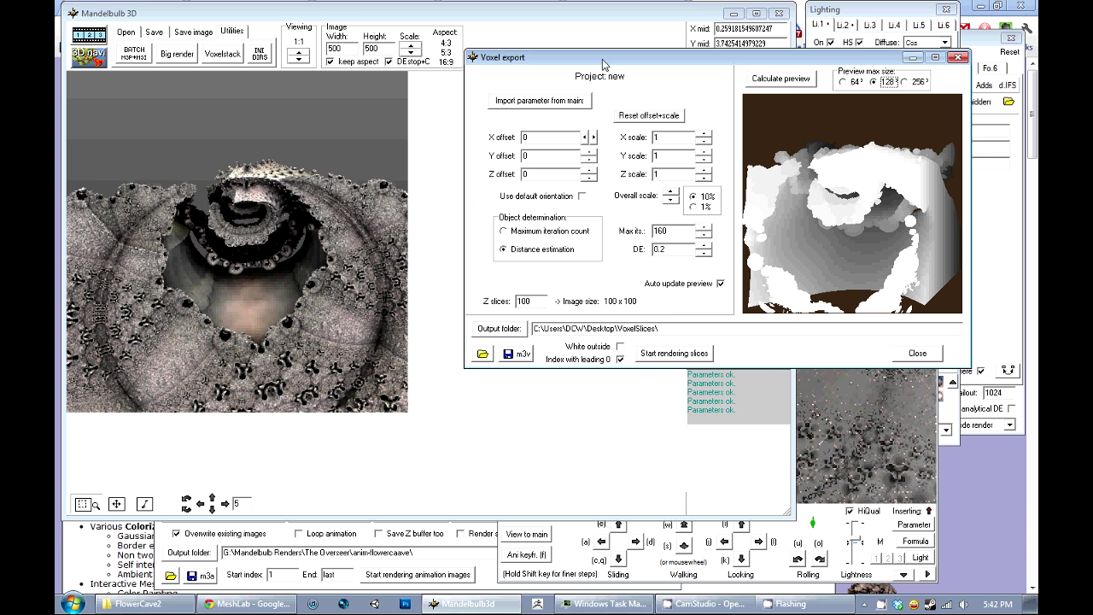
Step: Import the main view's parameters, lower the overall scale to 0.683014, and preview at 64³
{"action": "left_click", "coordinate": [562, 103]}
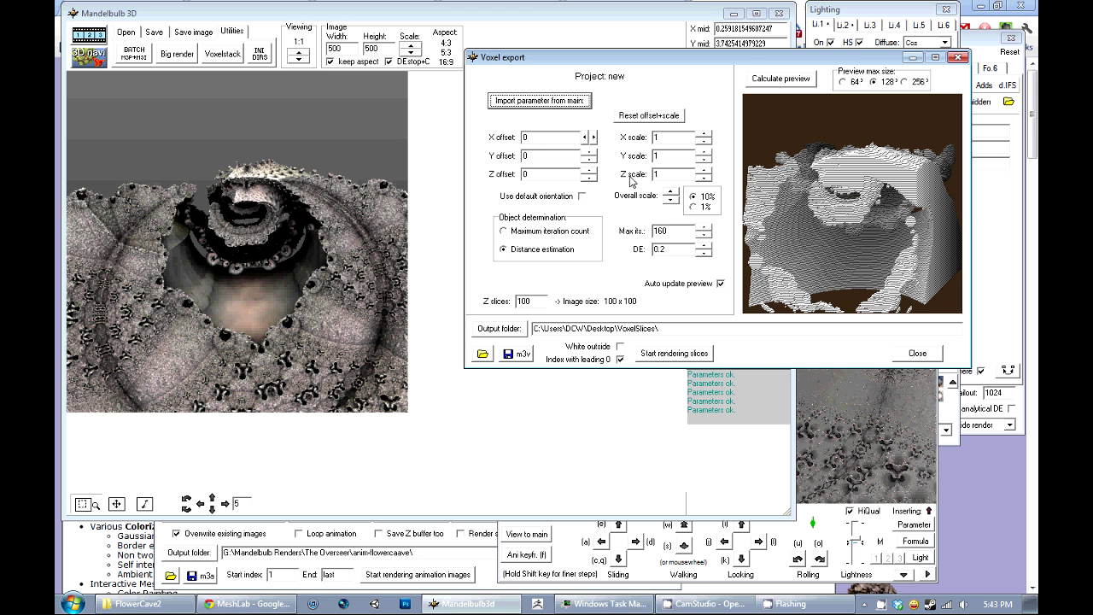
{"action": "left_click", "coordinate": [671, 206]}
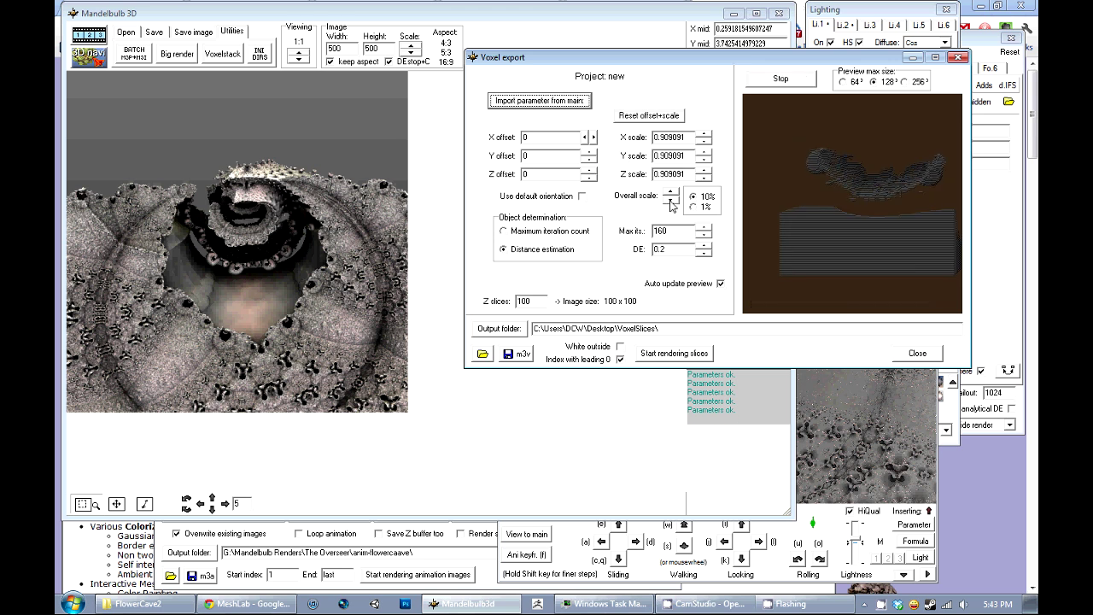
{"action": "left_click", "coordinate": [671, 206]}
{"action": "left_click", "coordinate": [670, 205]}
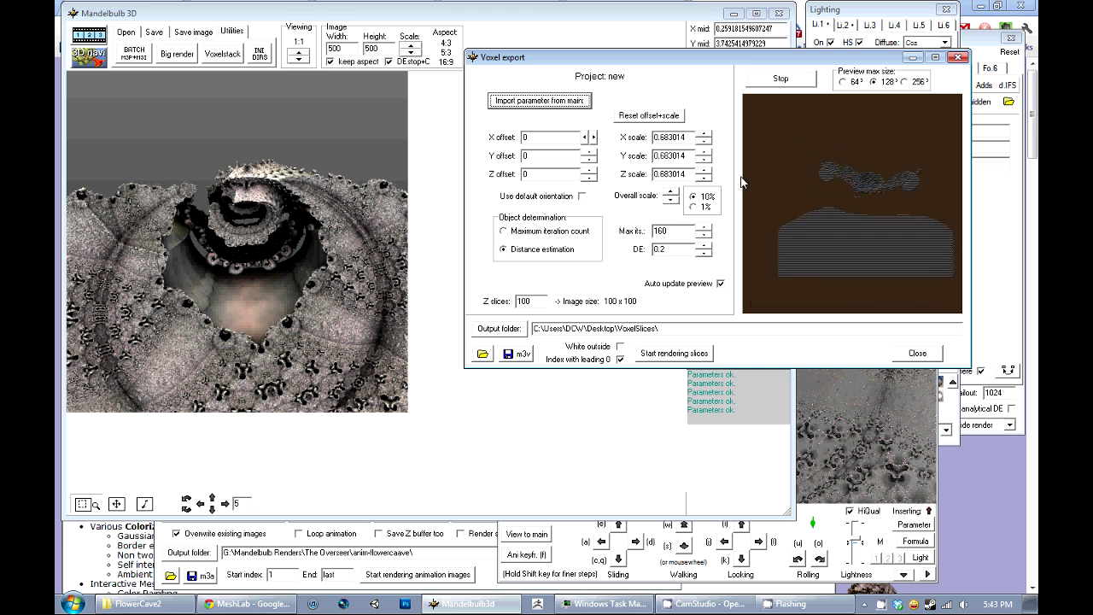
{"action": "left_click", "coordinate": [842, 82]}
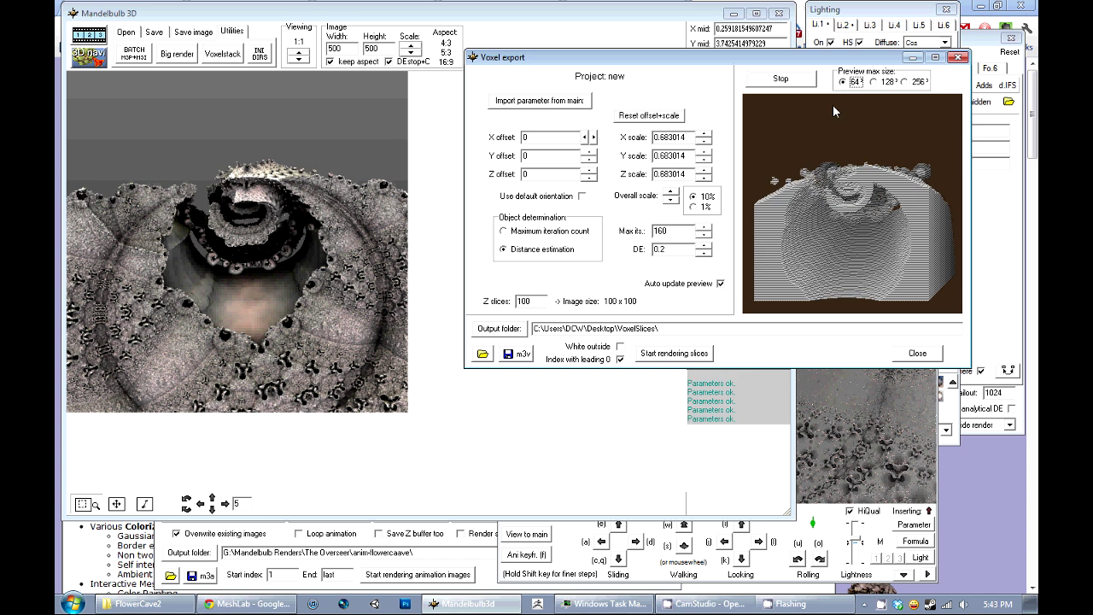
Step: Step the voxel export overall scale up and down, settling at 0.751315 on X, Y, Z
{"action": "left_click", "coordinate": [672, 202]}
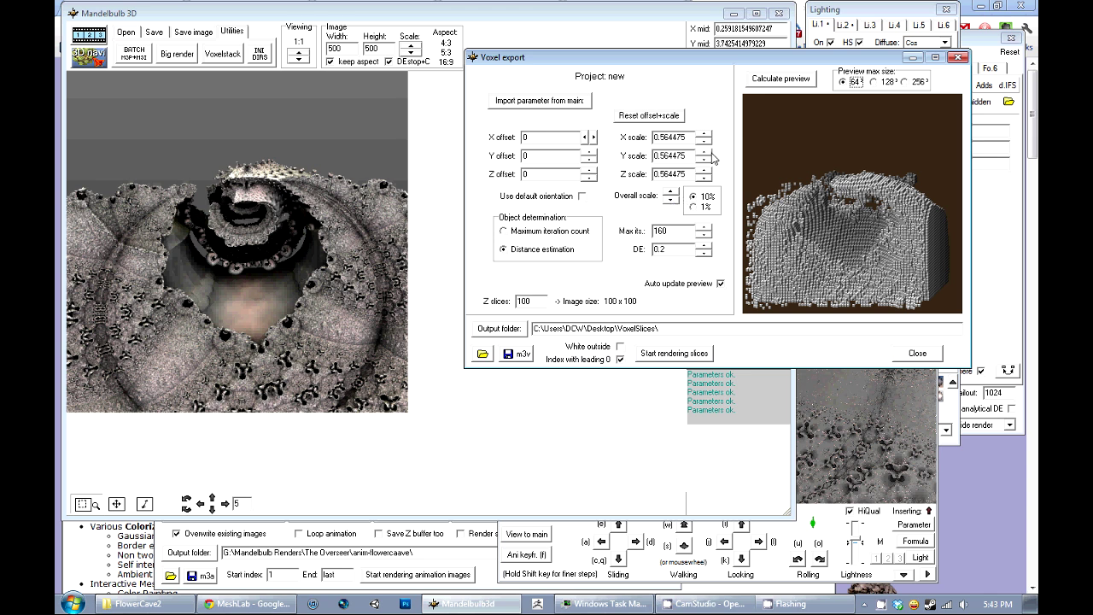
{"action": "left_click", "coordinate": [671, 193]}
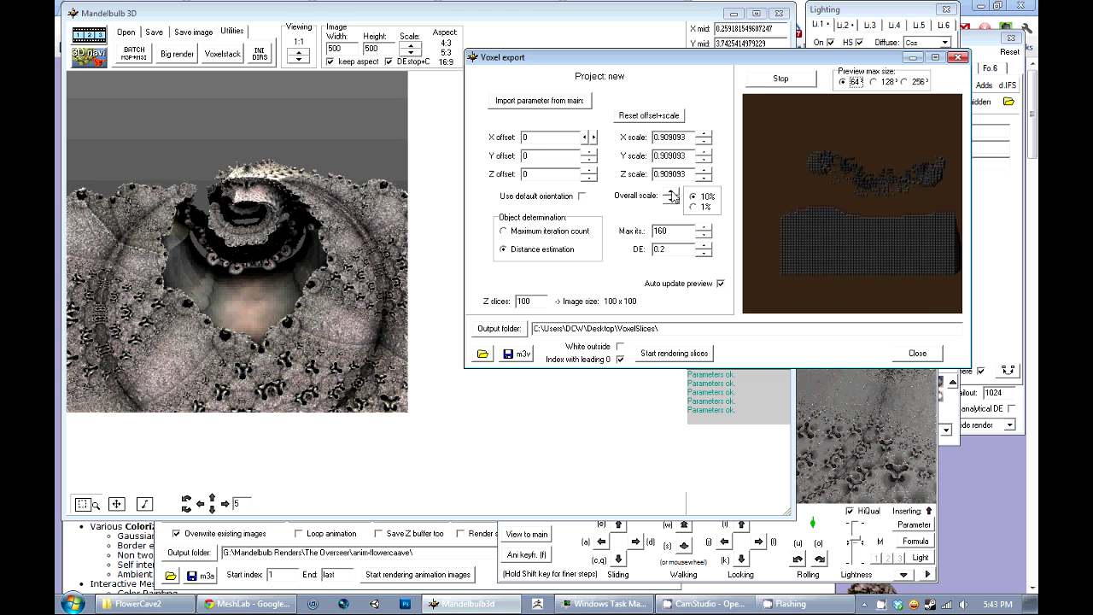
{"action": "left_click", "coordinate": [671, 193]}
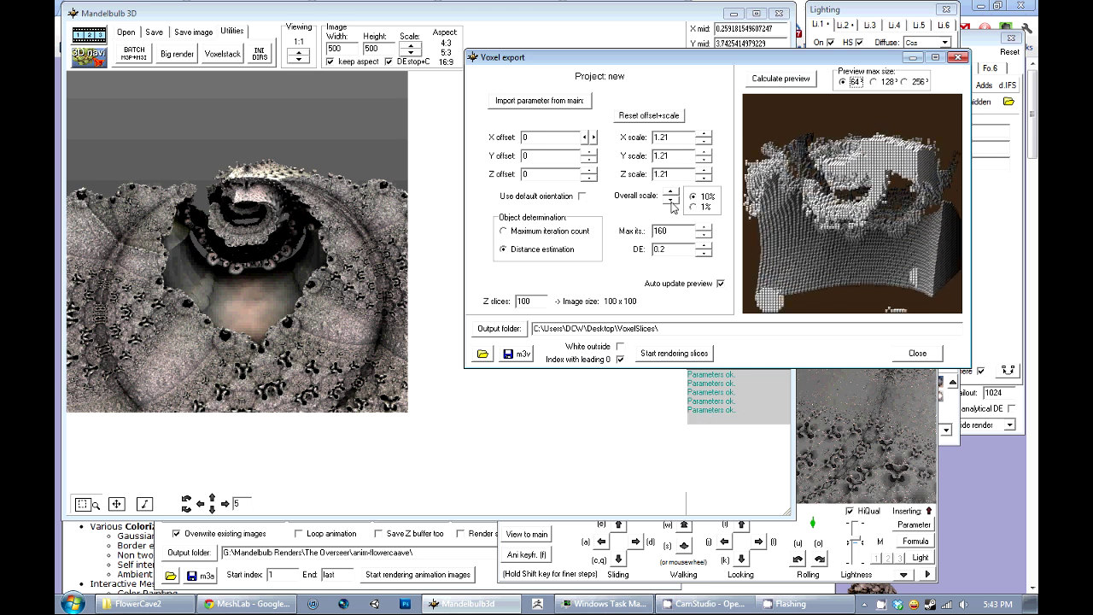
{"action": "left_click", "coordinate": [671, 199]}
{"action": "left_click", "coordinate": [671, 200]}
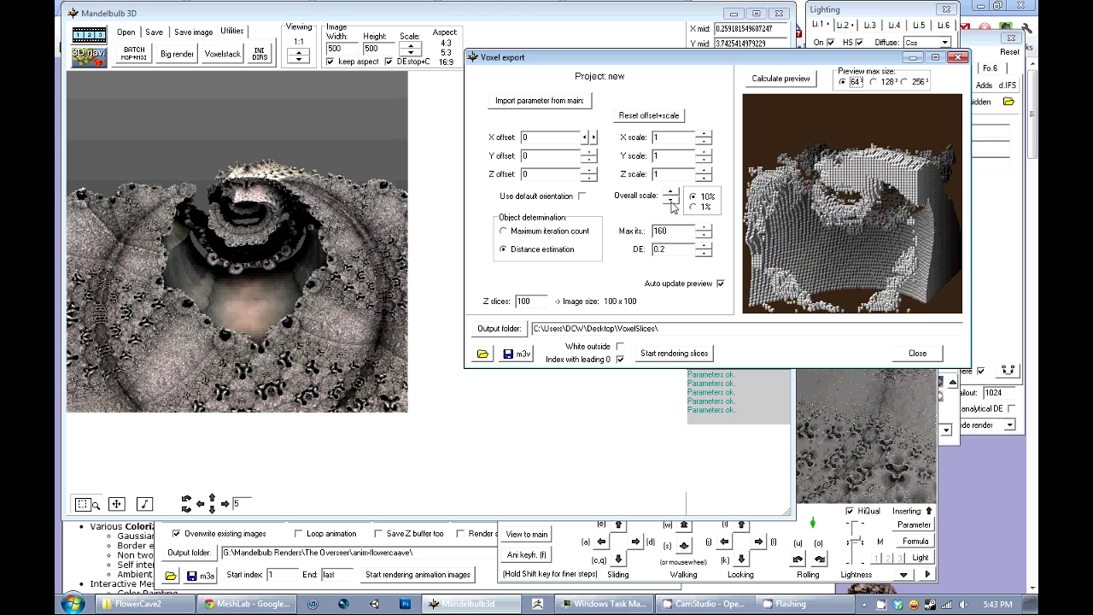
{"action": "left_click", "coordinate": [671, 202]}
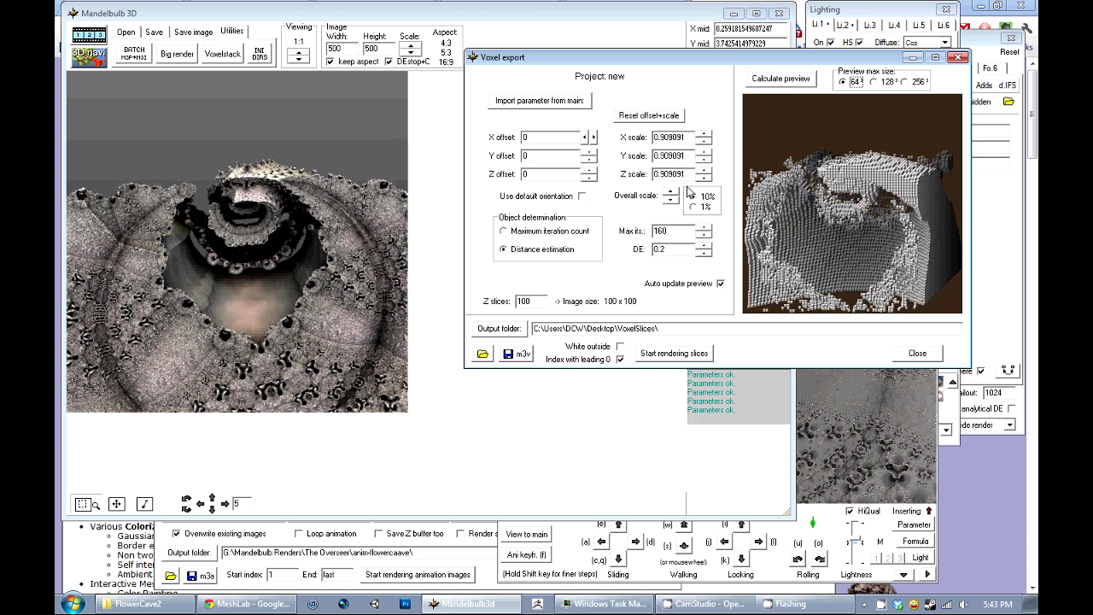
{"action": "left_click", "coordinate": [672, 202]}
{"action": "left_click", "coordinate": [672, 201]}
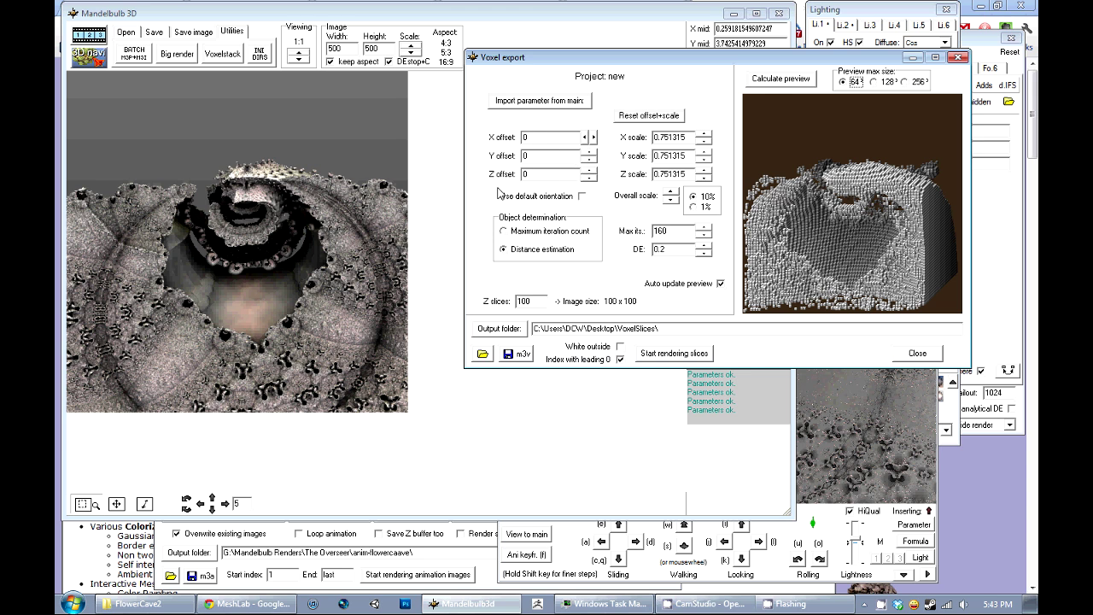
Step: Raise the voxel export Y offset to 0.00379855 with a 128³ preview
{"action": "left_click", "coordinate": [589, 154]}
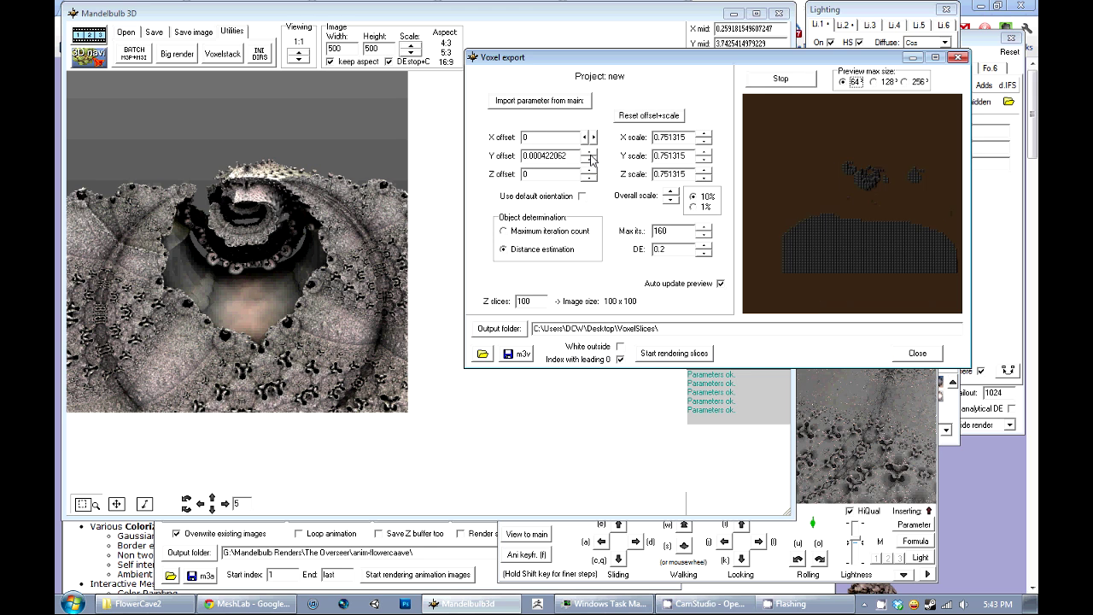
{"action": "left_click", "coordinate": [591, 158]}
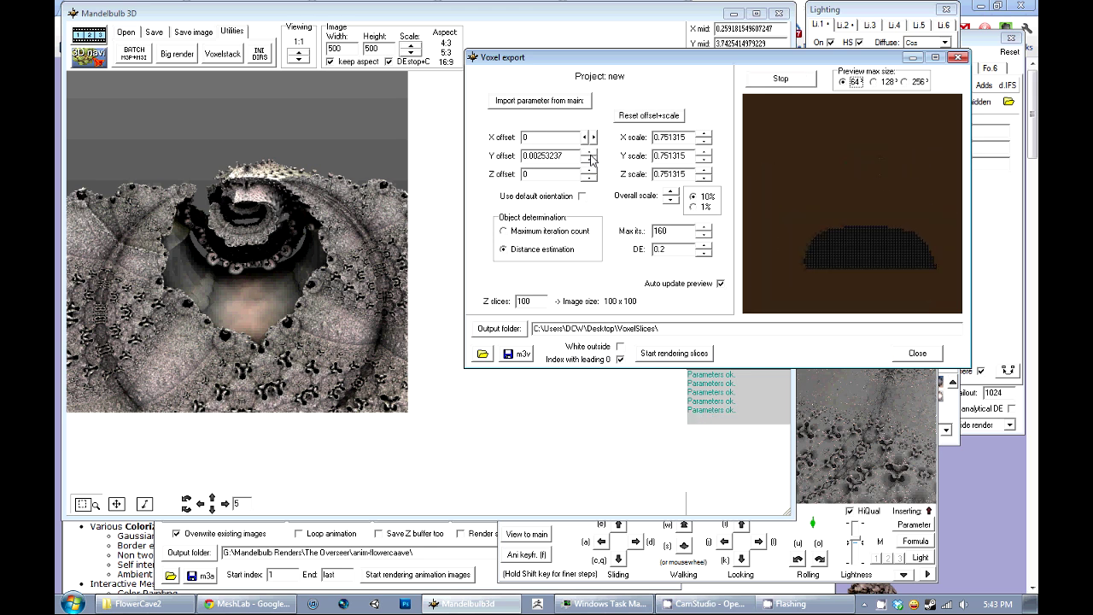
{"action": "left_click", "coordinate": [591, 157]}
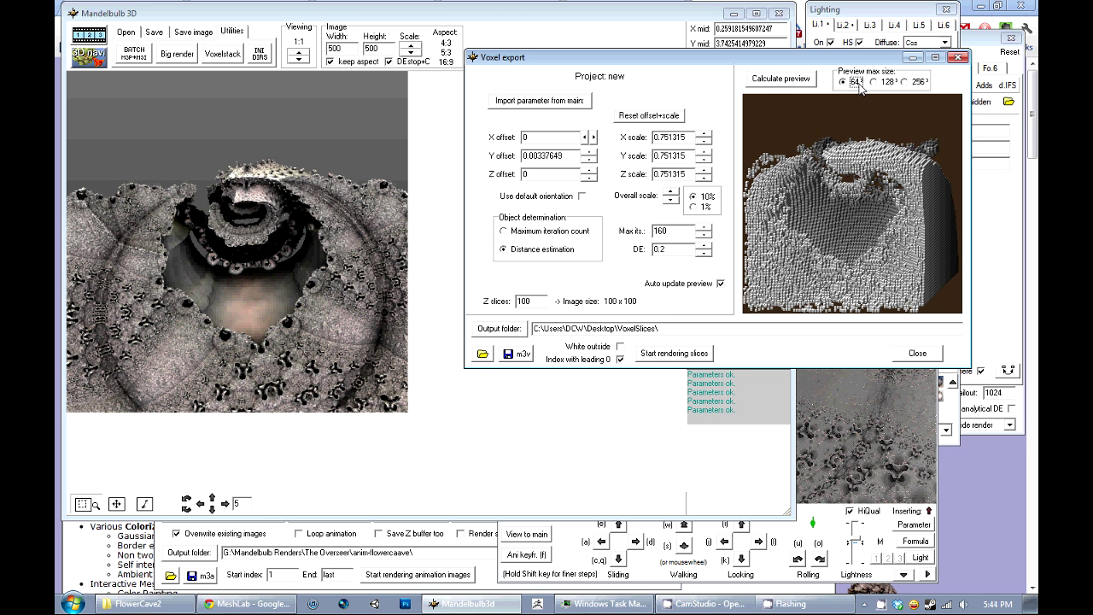
{"action": "left_click", "coordinate": [874, 83]}
{"action": "left_click", "coordinate": [589, 157]}
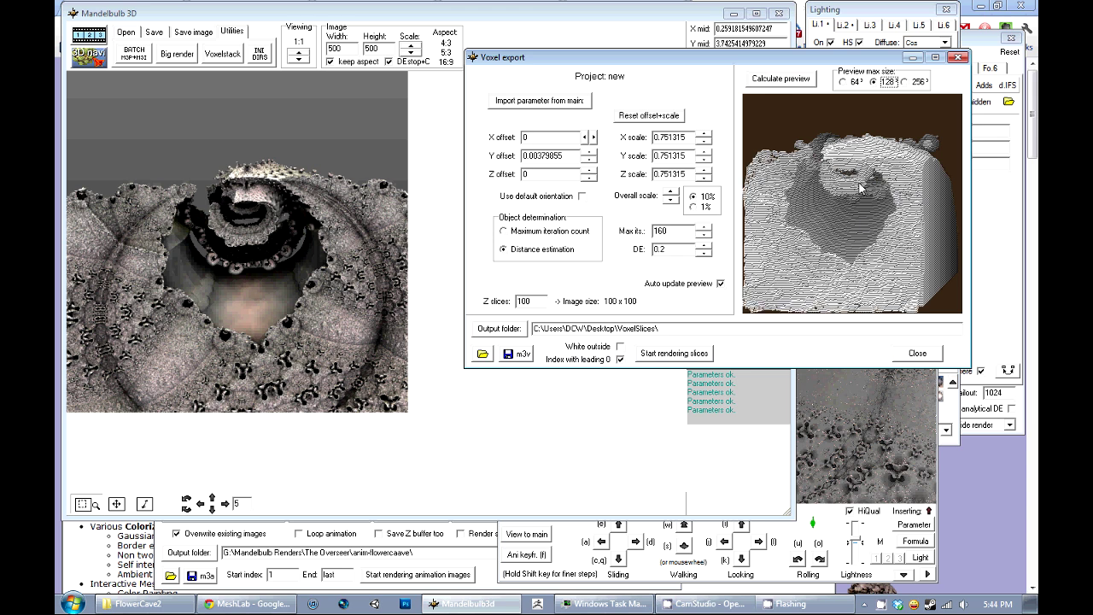
Step: Calculate a 256³ cave preview, then return to 128³ and lower the Z offset slightly
{"action": "left_click", "coordinate": [904, 82]}
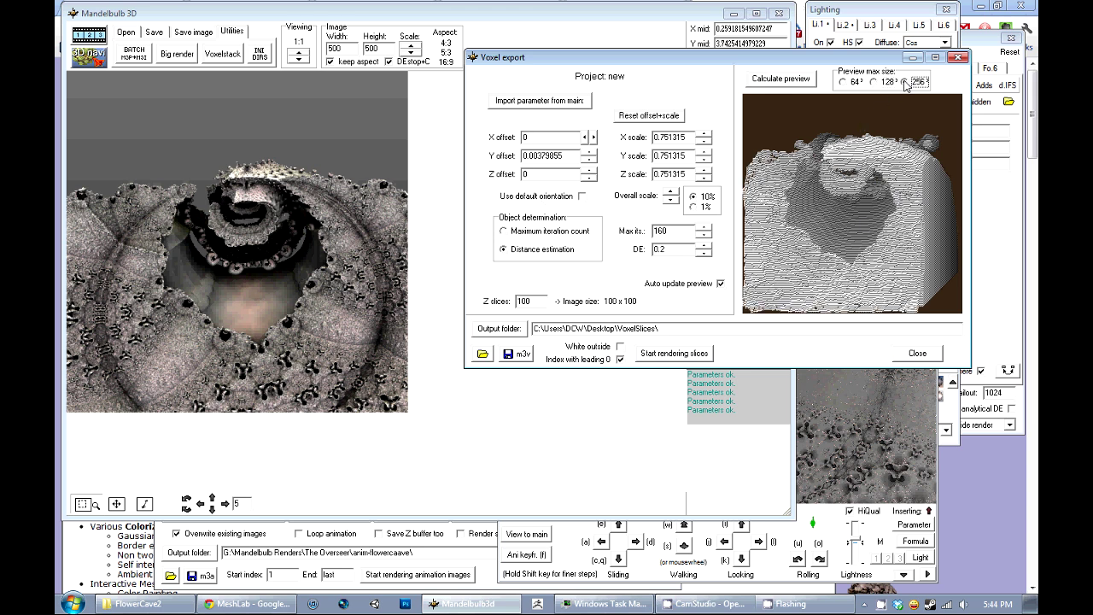
{"action": "left_click", "coordinate": [811, 79]}
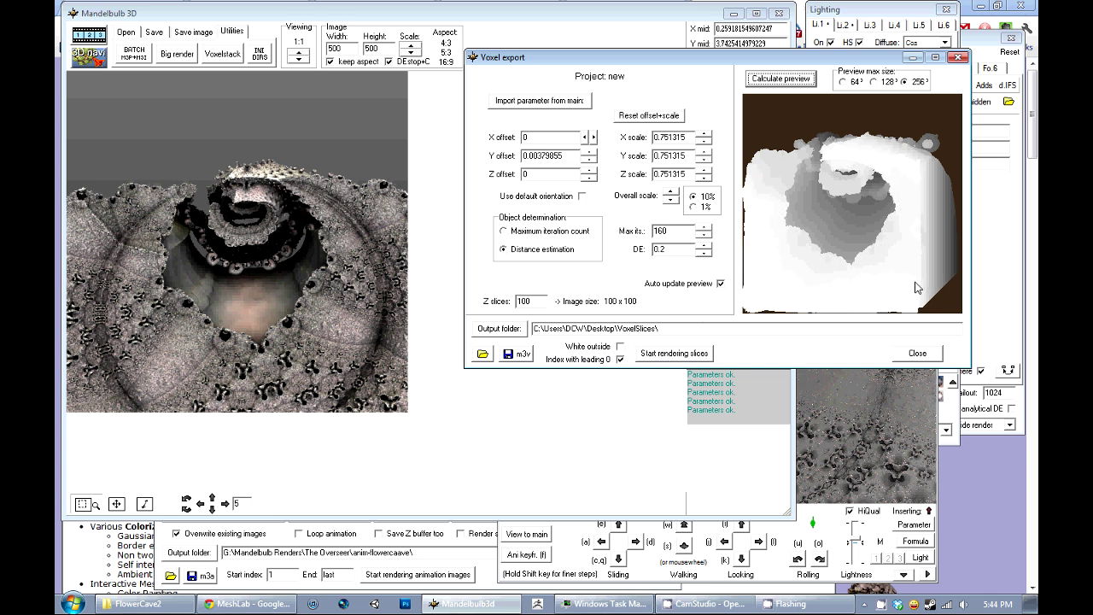
{"action": "left_click", "coordinate": [883, 83]}
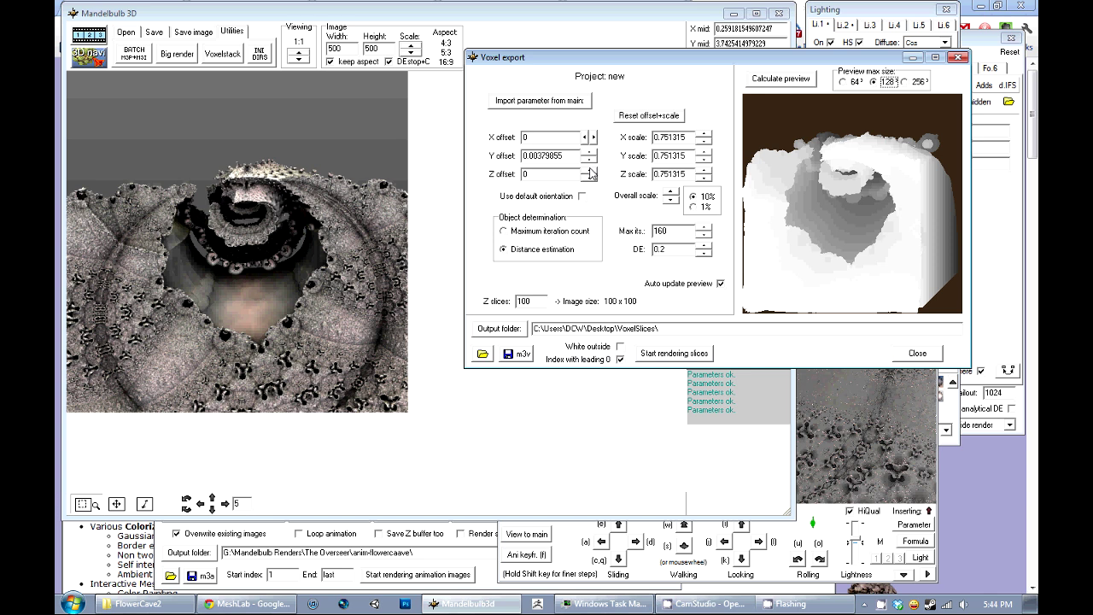
{"action": "left_click", "coordinate": [589, 174]}
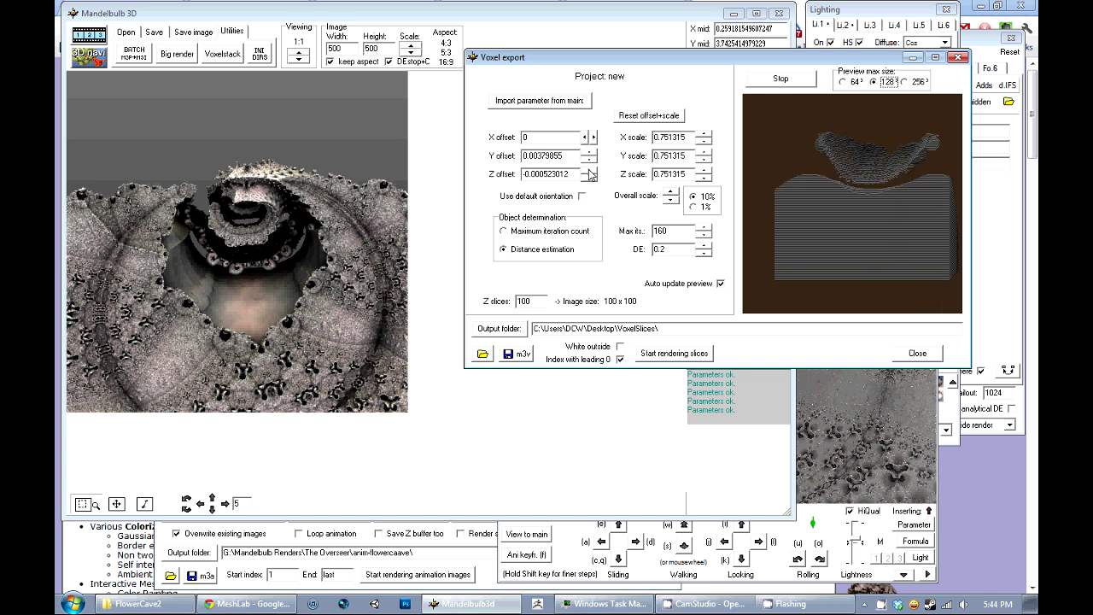
Step: Step the Z offset down, then up repeatedly until it reads 0.00785178
{"action": "left_click", "coordinate": [588, 175]}
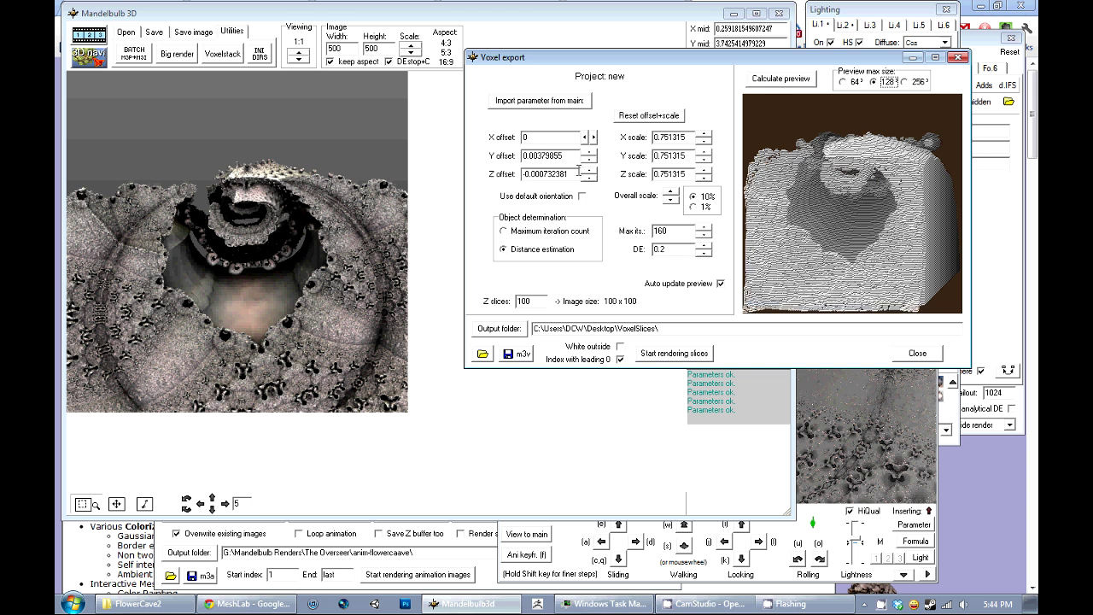
{"action": "left_click_drag", "start_coordinate": [588, 173], "coordinate": [592, 181]}
{"action": "left_click", "coordinate": [592, 179]}
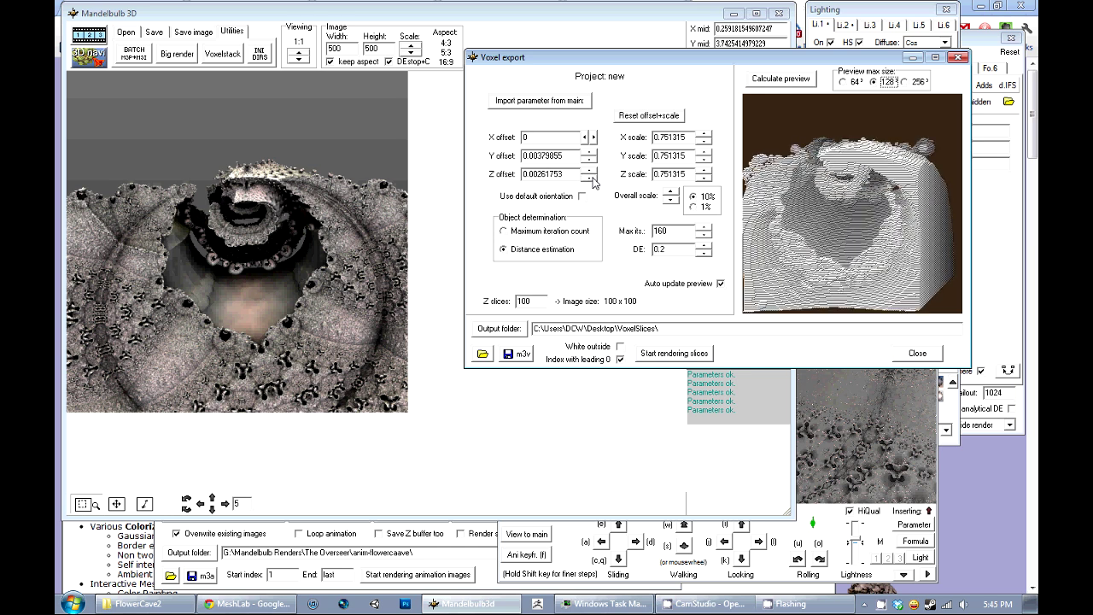
{"action": "left_click", "coordinate": [592, 178]}
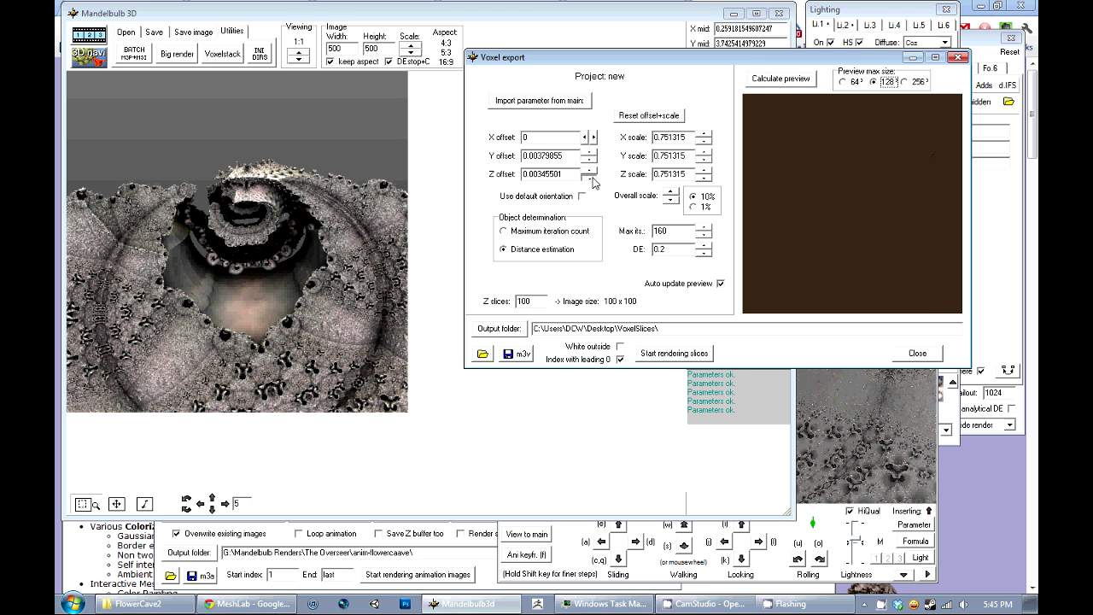
{"action": "left_click", "coordinate": [591, 179]}
{"action": "left_click", "coordinate": [589, 170]}
{"action": "left_click", "coordinate": [589, 170]}
{"action": "left_click", "coordinate": [592, 178]}
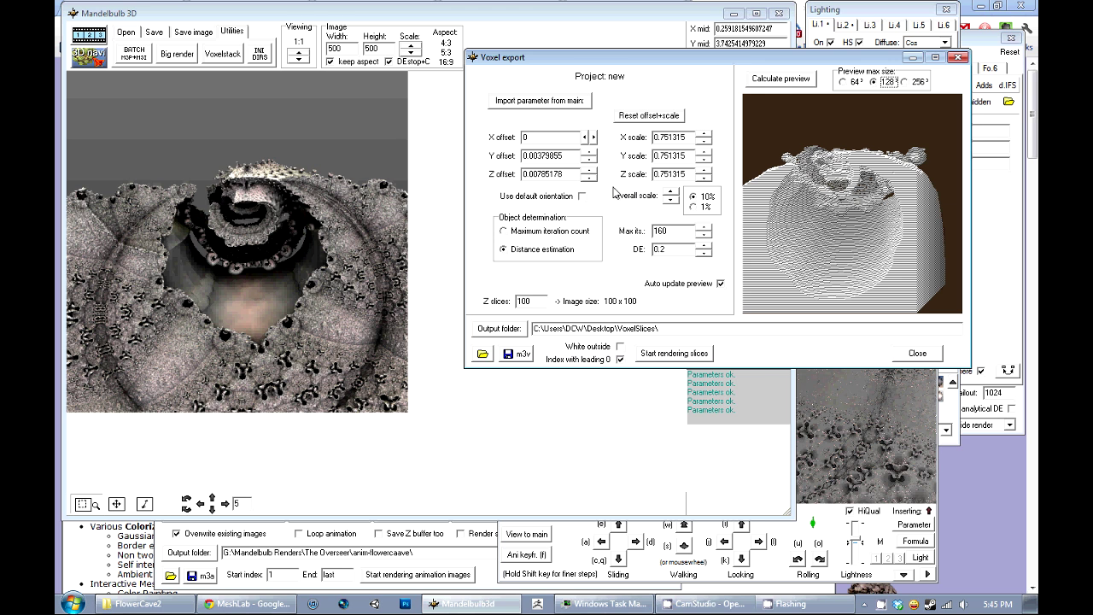
Step: Enter Z offset 0, lower it to -0.00188433, and reduce the overall scale to 0.683014
{"action": "double_click", "coordinate": [569, 173]}
{"action": "type", "text": "0"}
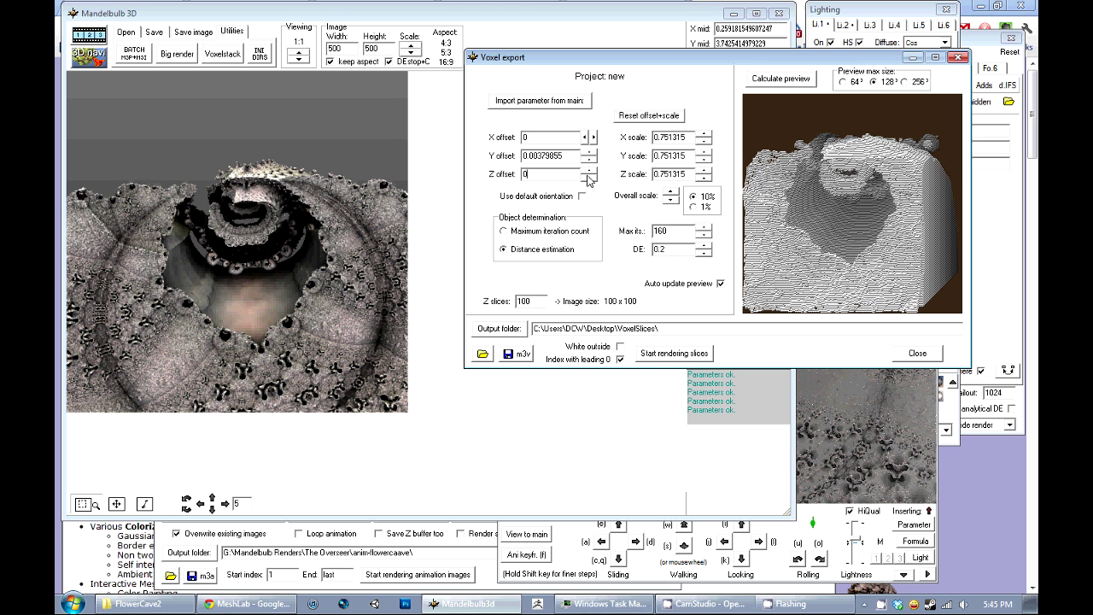
{"action": "left_click", "coordinate": [589, 172]}
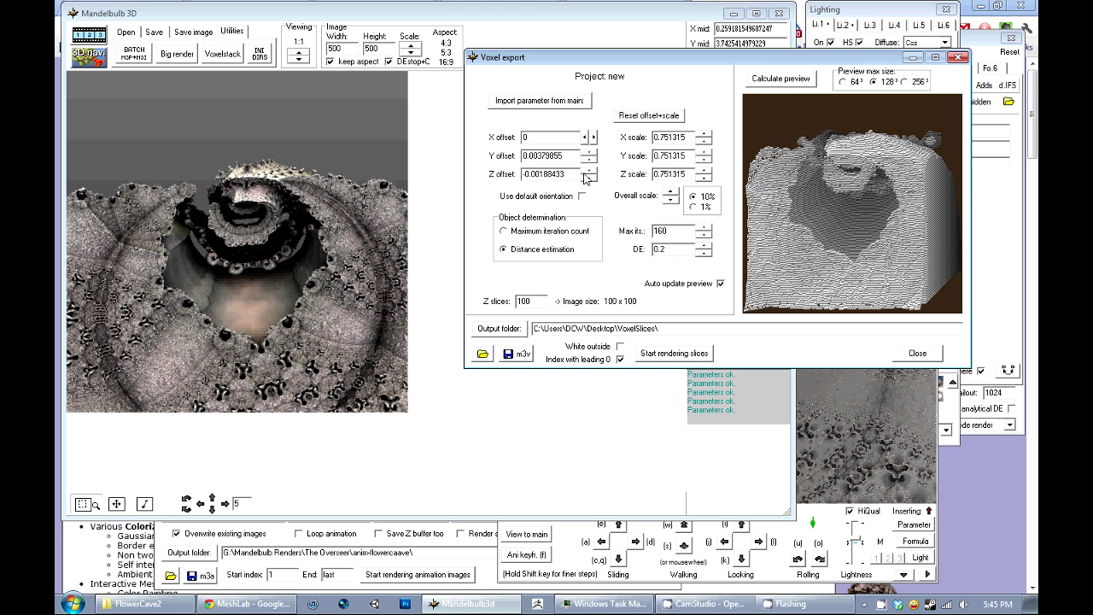
{"action": "left_click", "coordinate": [671, 201]}
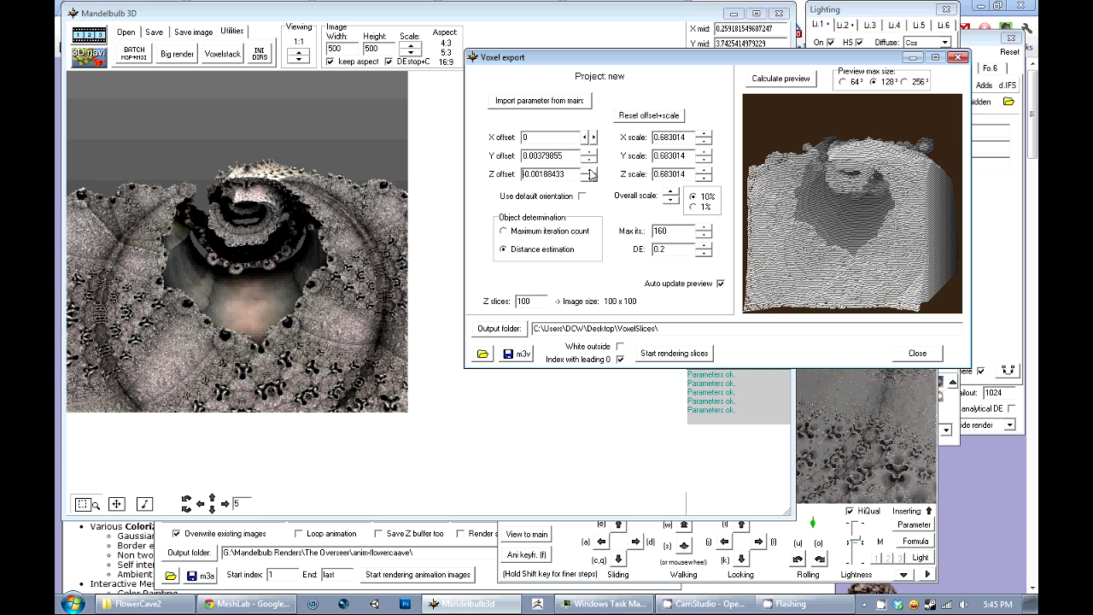
Step: Lower the Z offset to -0.00257526, rotate the cave preview, and switch it to 256³
{"action": "left_click", "coordinate": [589, 169]}
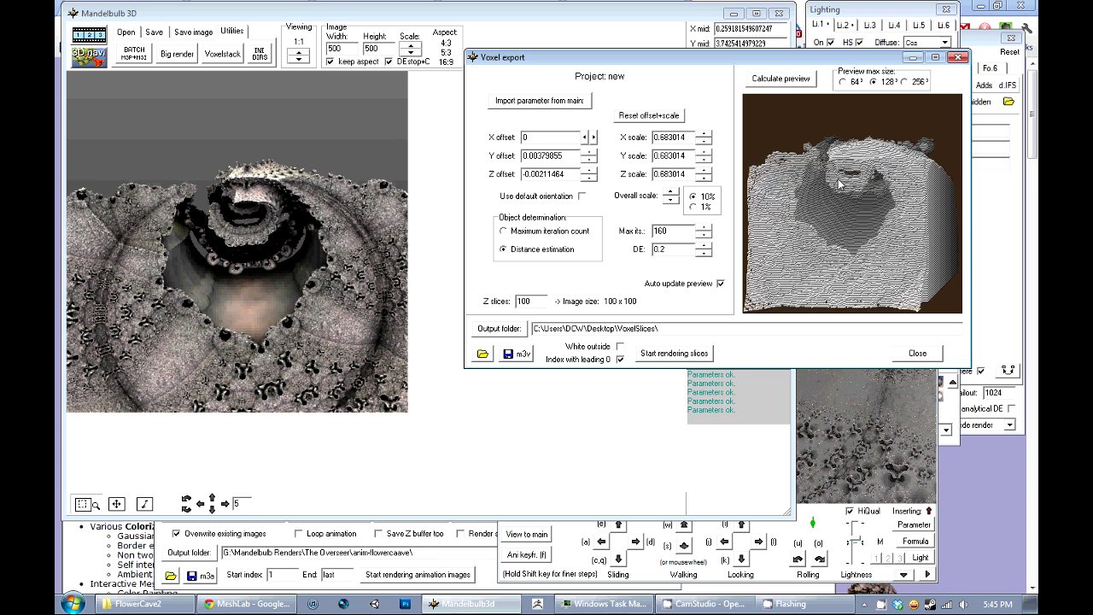
{"action": "left_click", "coordinate": [588, 176]}
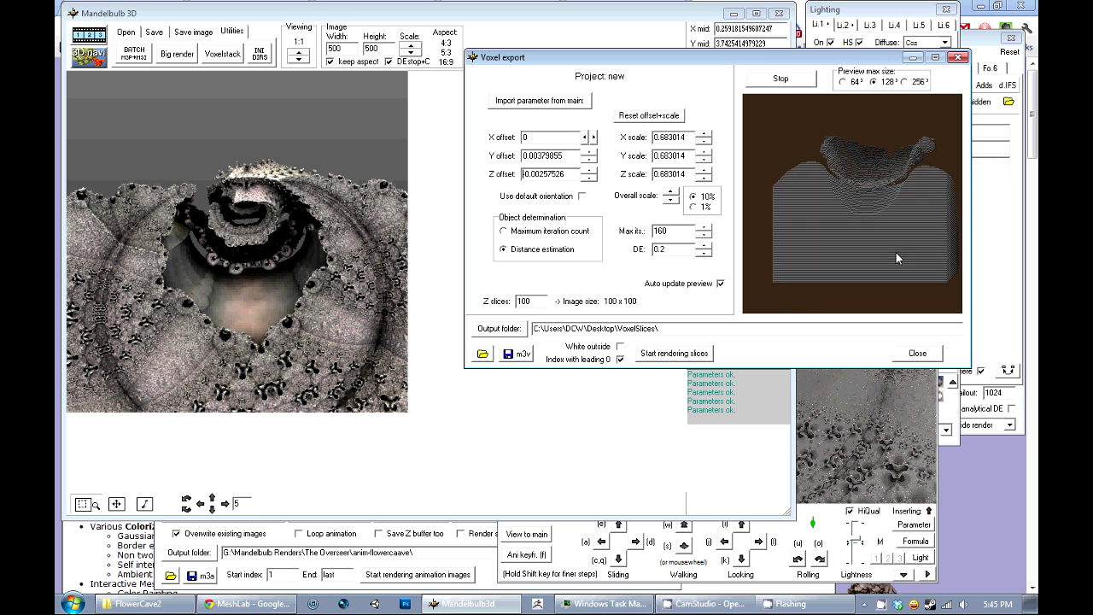
{"action": "left_click_drag", "start_coordinate": [904, 251], "coordinate": [771, 275]}
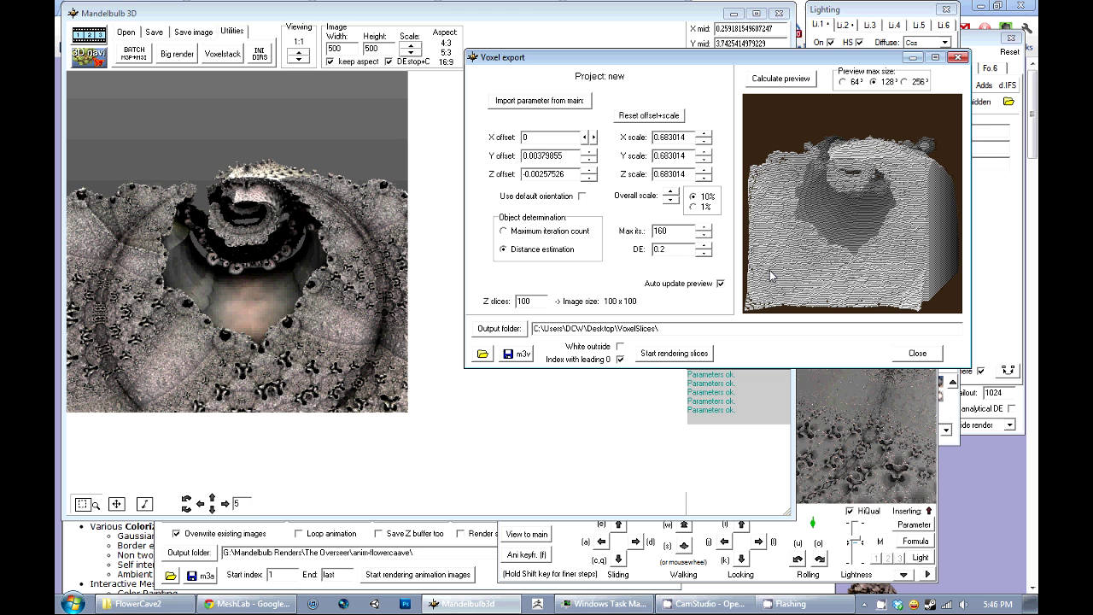
{"action": "left_click", "coordinate": [903, 82]}
Step: Recalculate the cave's voxel preview at the 256³ maximum size
{"action": "left_click", "coordinate": [803, 78]}
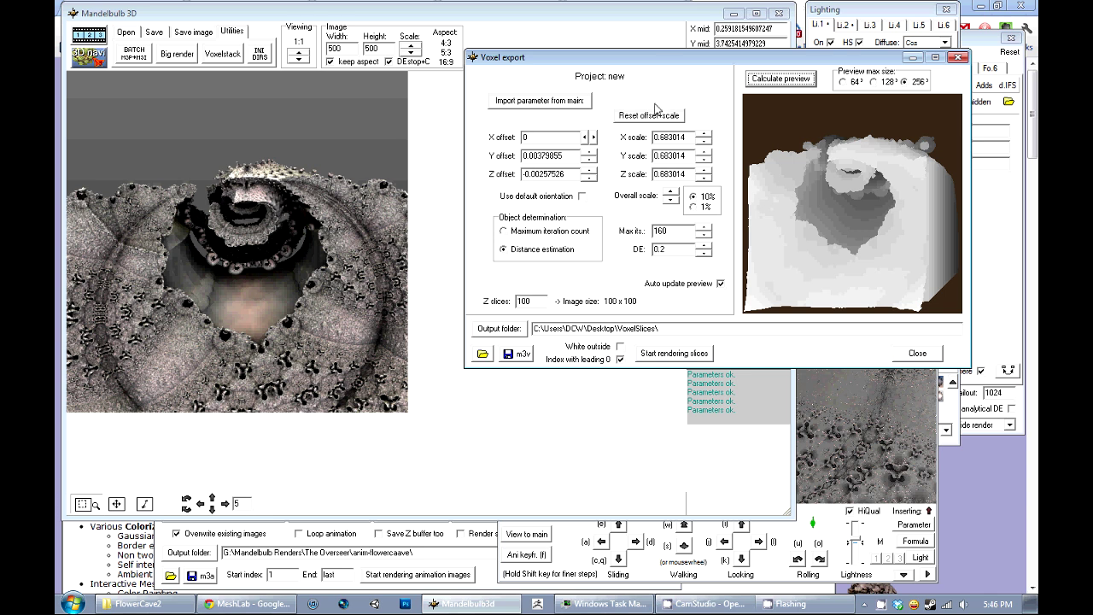
Step: Set the voxel export output folder to a new CurlCave3 folder under VoxelSlices
{"action": "left_click", "coordinate": [505, 330]}
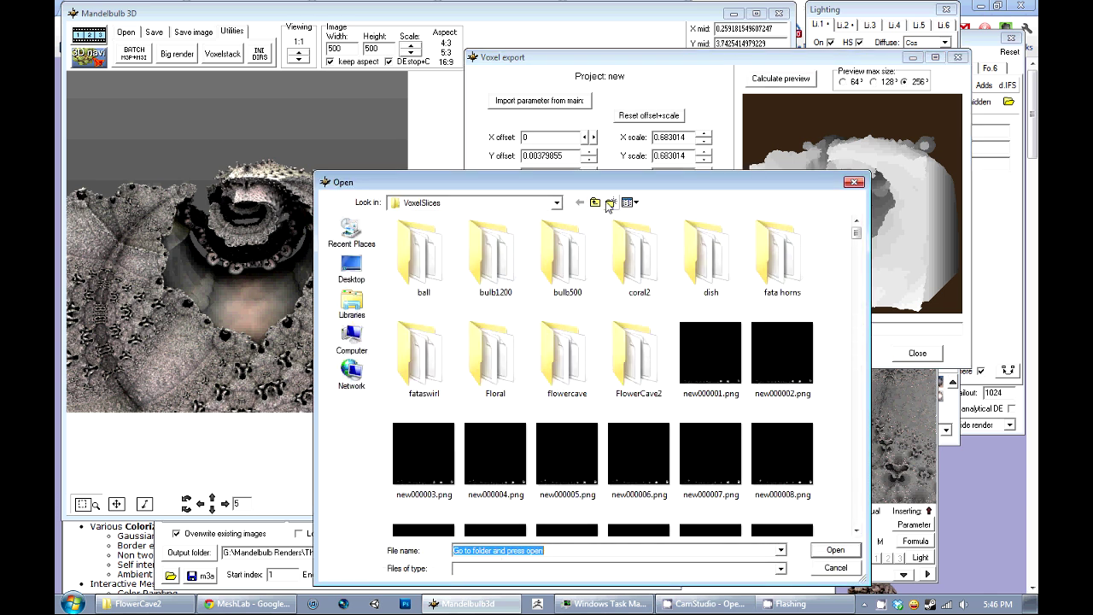
{"action": "left_click", "coordinate": [610, 203]}
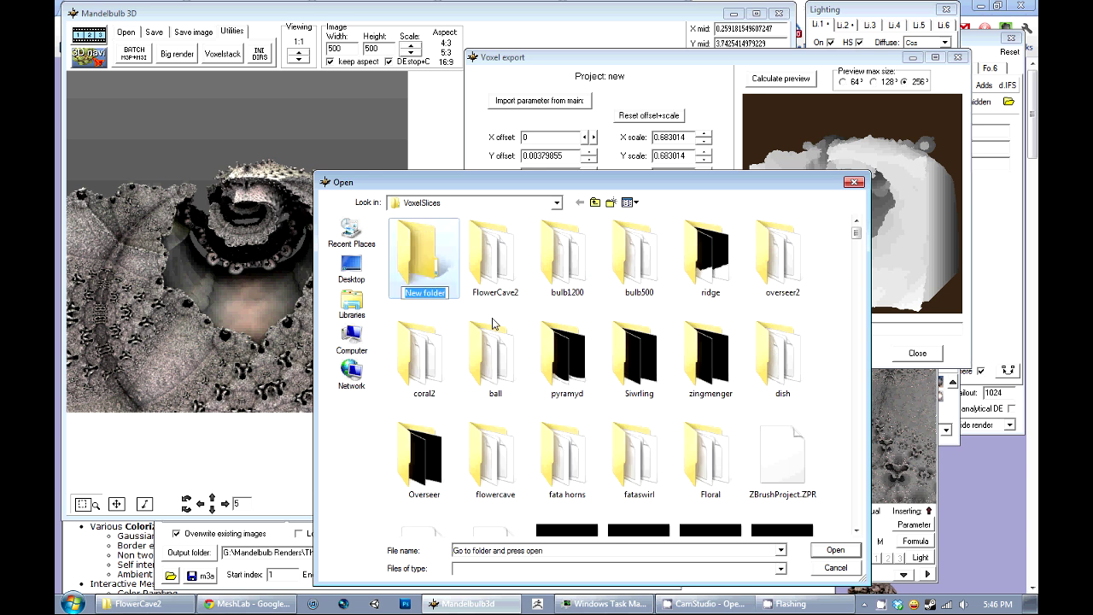
{"action": "type", "text": "CurlCave3"}
{"action": "key", "text": "Return"}
{"action": "double_click", "coordinate": [422, 274]}
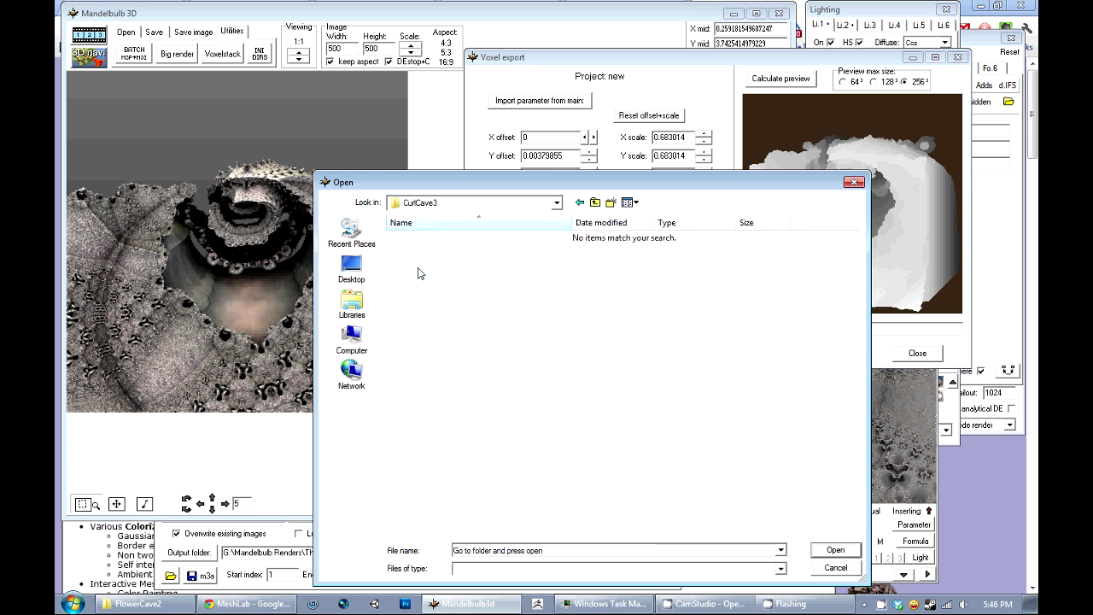
{"action": "left_click", "coordinate": [838, 553]}
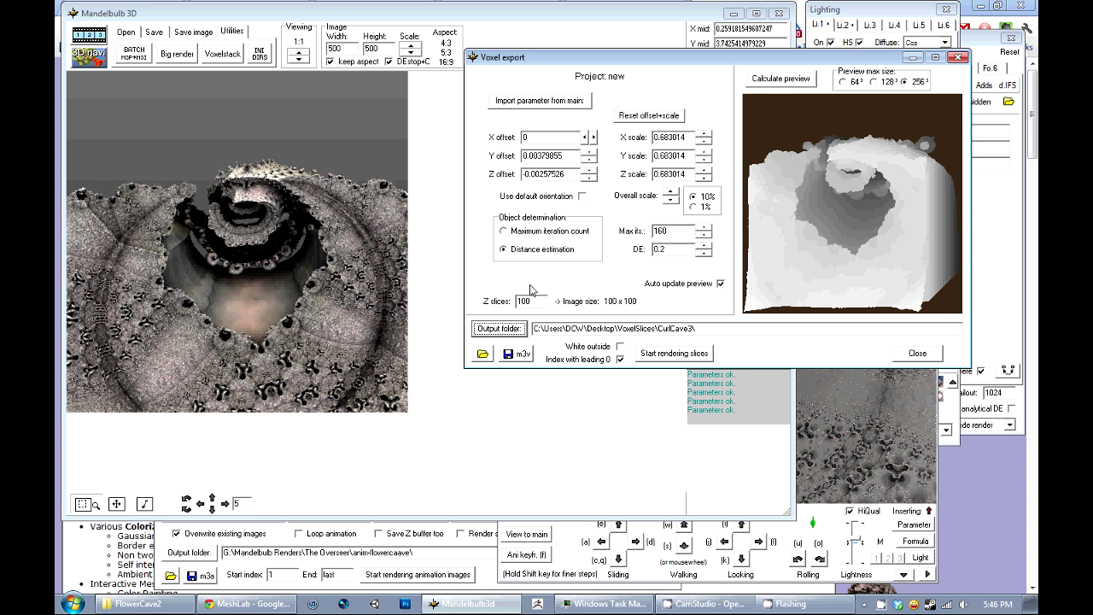
{"action": "left_click_drag", "start_coordinate": [532, 301], "coordinate": [514, 303]}
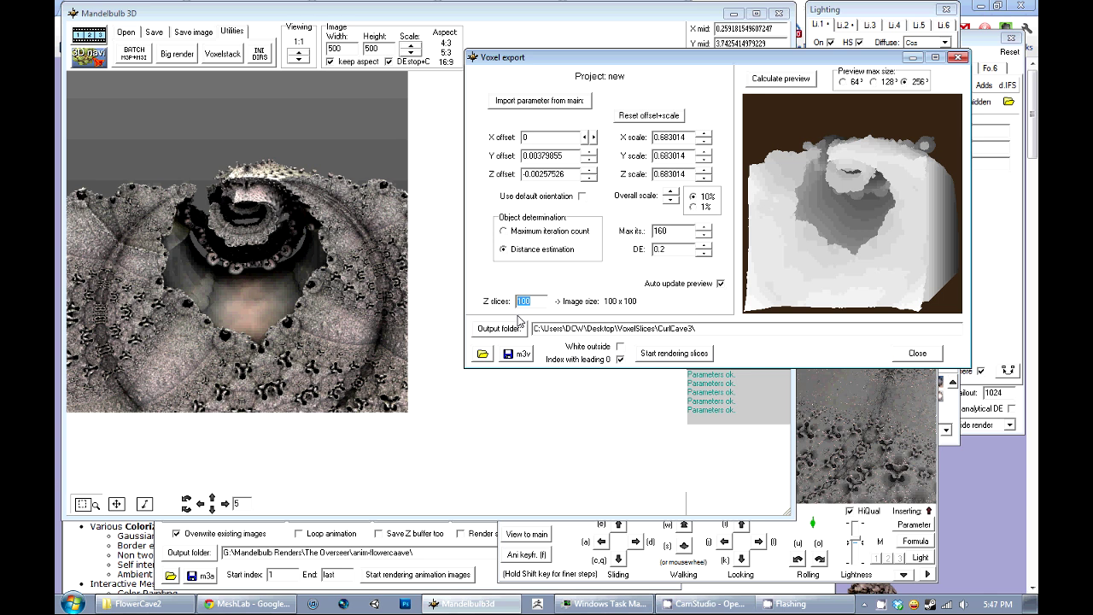
Step: Enter 700 Z slices and start rendering the voxel slices
{"action": "type", "text": "700"}
{"action": "left_click", "coordinate": [678, 353]}
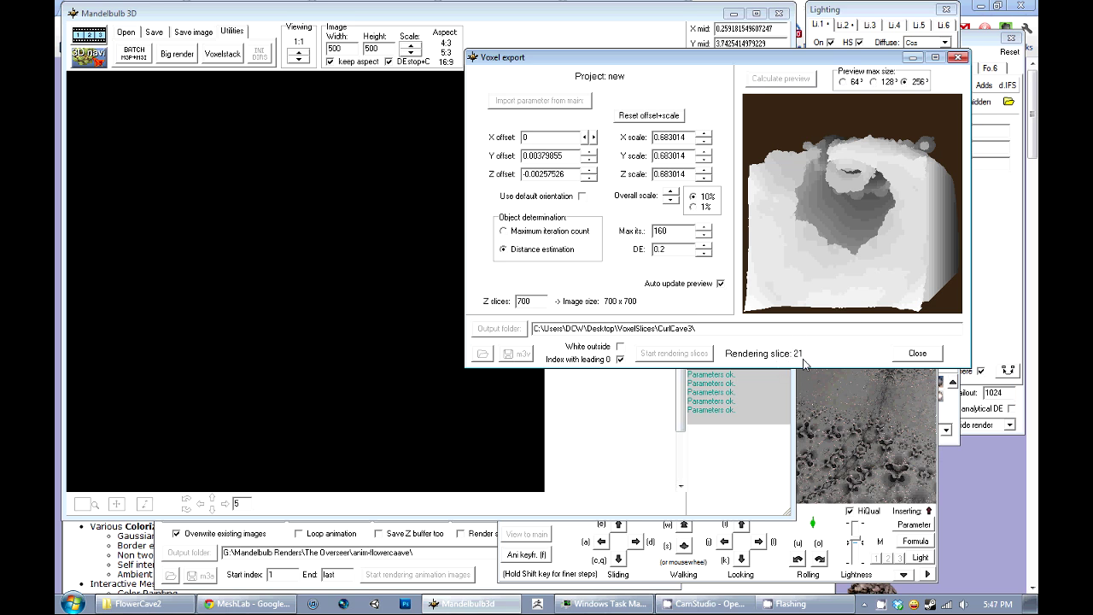
Step: Reposition the Voxel export window to watch the 700 slices render
{"action": "left_click", "coordinate": [681, 431]}
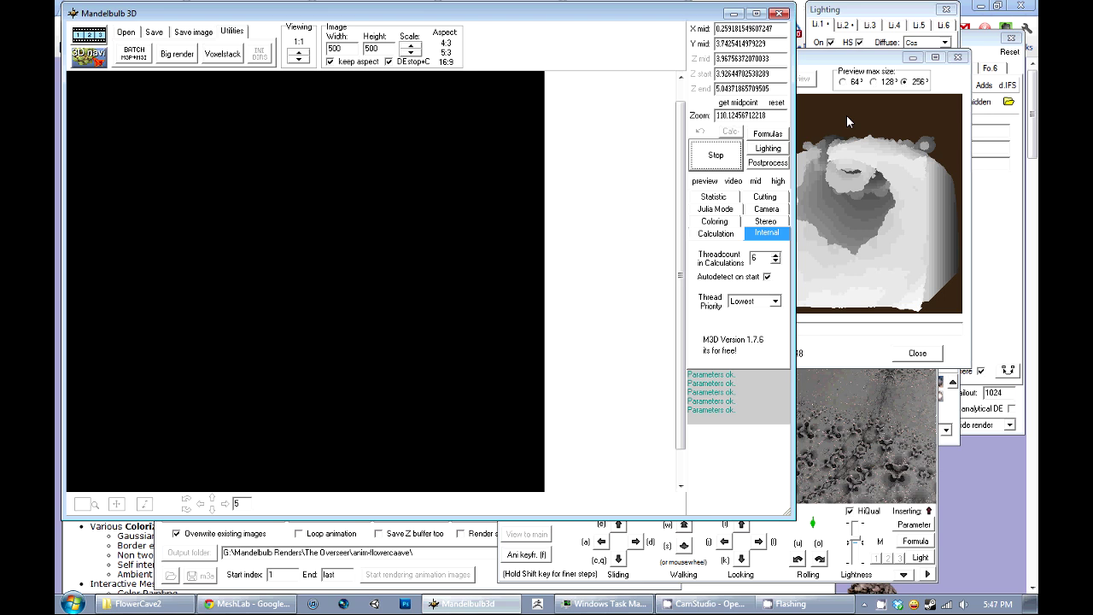
{"action": "left_click_drag", "start_coordinate": [824, 60], "coordinate": [851, 66]}
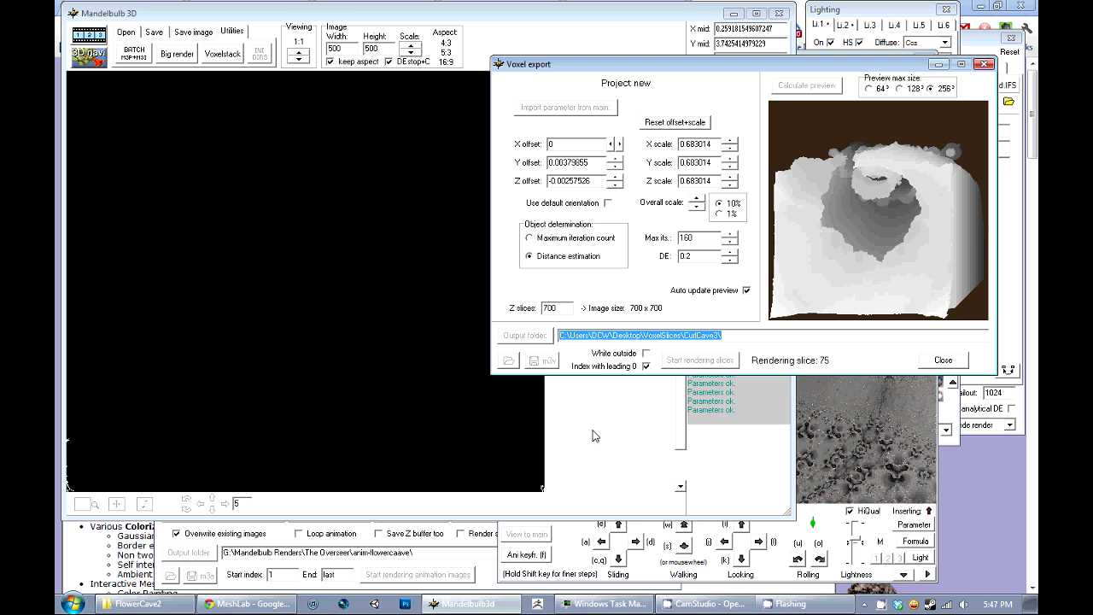
{"action": "left_click_drag", "start_coordinate": [715, 66], "coordinate": [747, 74]}
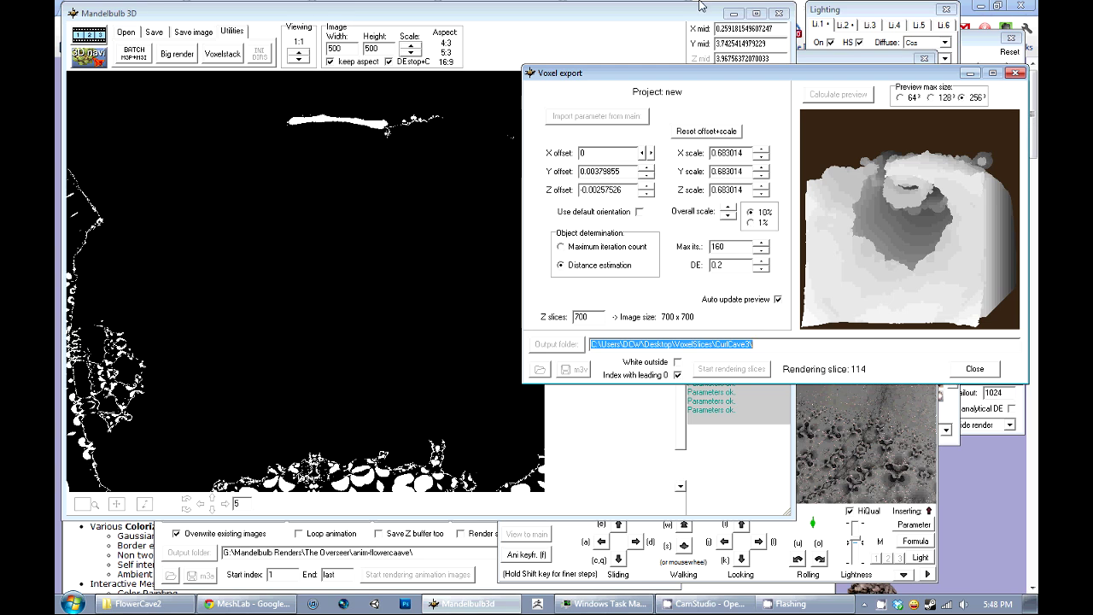
{"action": "left_click_drag", "start_coordinate": [688, 80], "coordinate": [698, 53]}
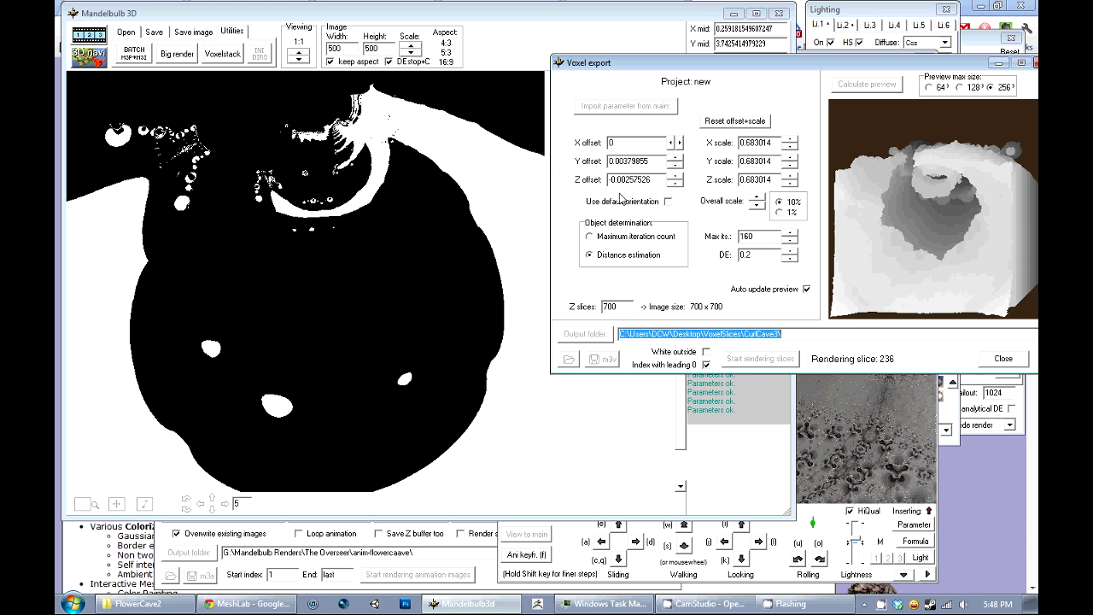
Step: In Chrome, move from the MeshLab site to the Fiji page, then the ZBrush trial page
{"action": "left_click", "coordinate": [248, 603]}
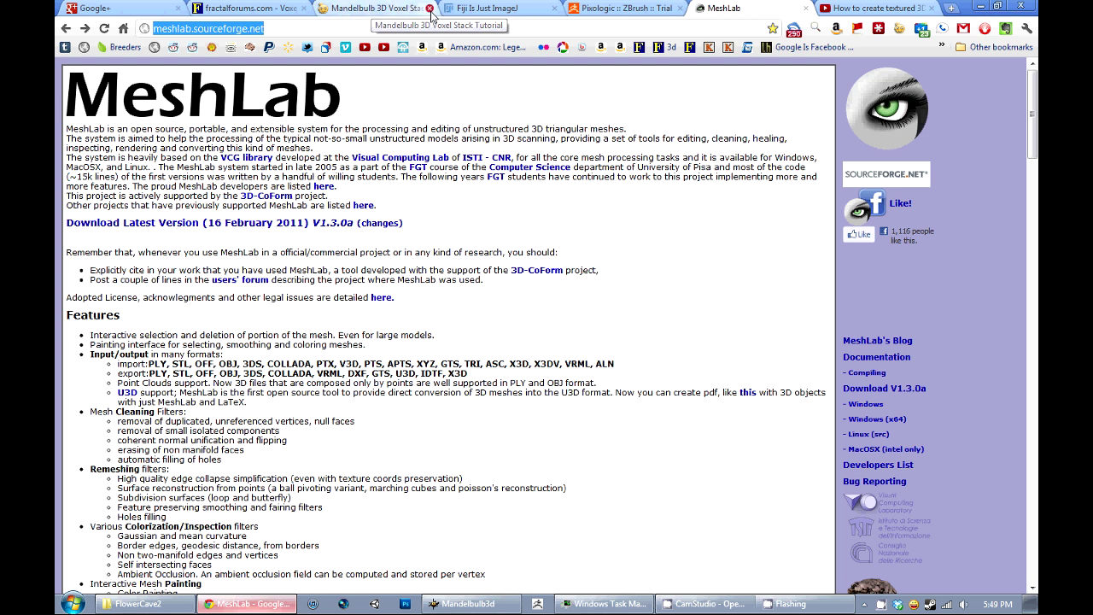
{"action": "left_click", "coordinate": [495, 12]}
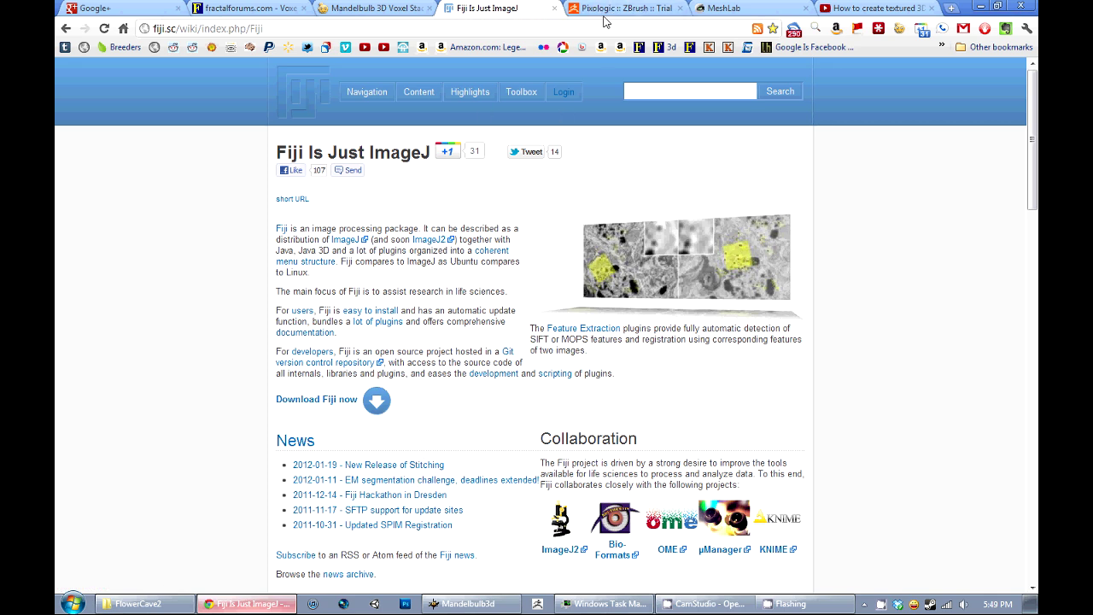
{"action": "left_click", "coordinate": [603, 12]}
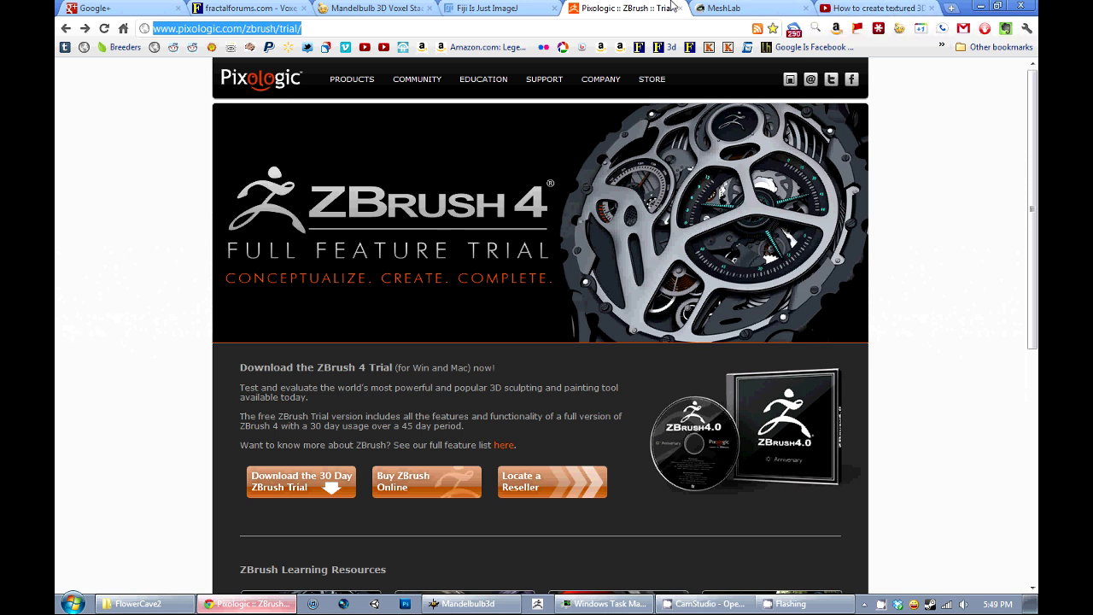
Step: Return to the MeshLab tab showing the V1.3.0a download
{"action": "left_click", "coordinate": [756, 8]}
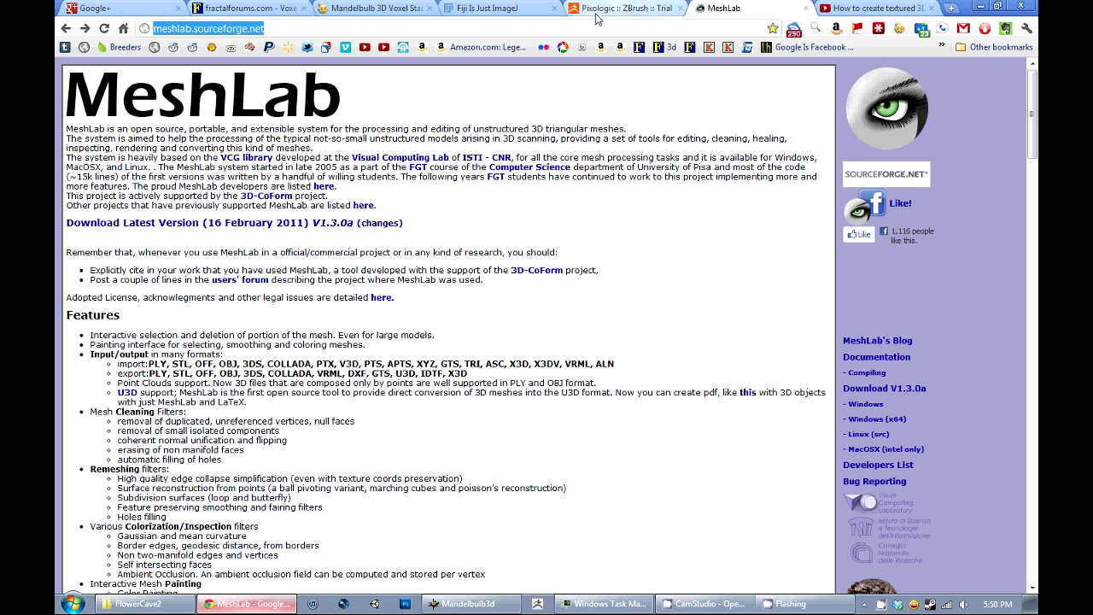
Step: View the Fiji Is Just ImageJ tab, then bring Mandelbulb 3D's voxel export forward
{"action": "left_click", "coordinate": [490, 8]}
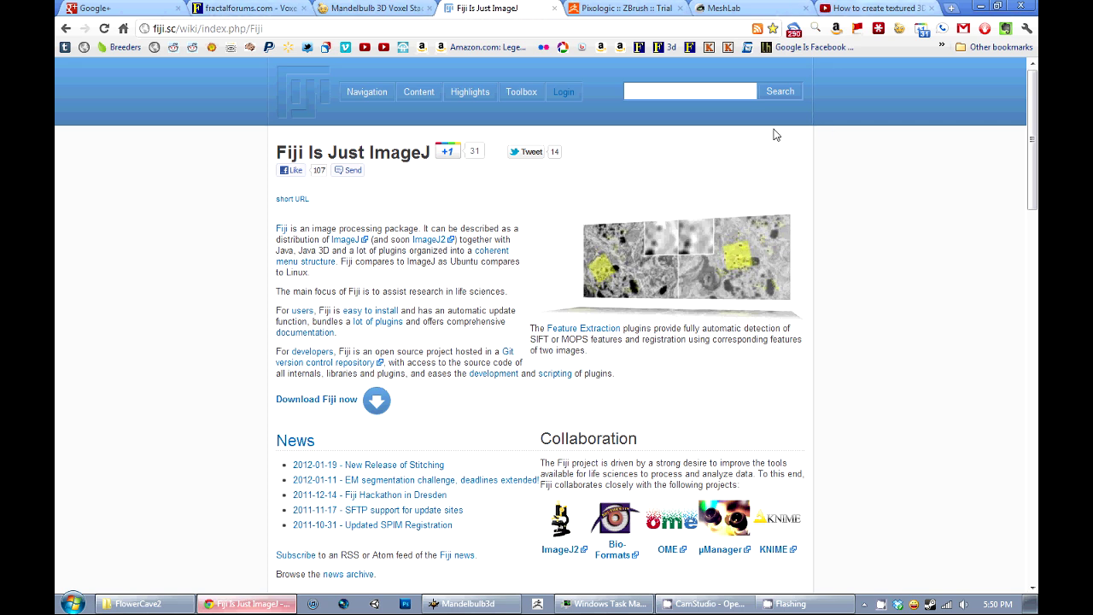
{"action": "left_click", "coordinate": [465, 604]}
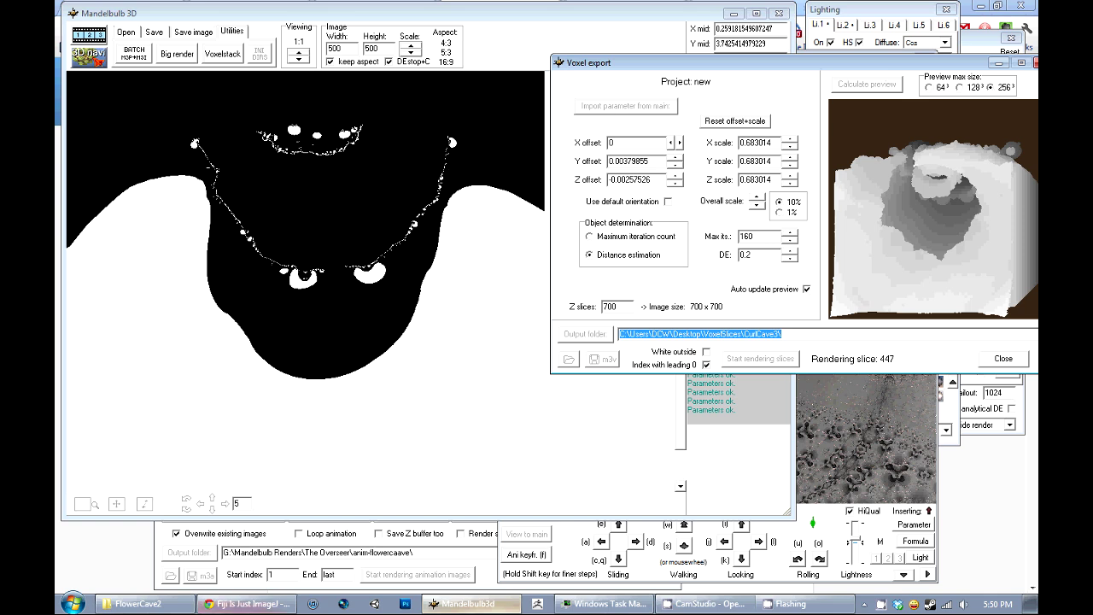
Step: Browse the CurlCave3 folder's rendered PNG slices in Explorer, then return to Mandelbulb 3D
{"action": "left_click", "coordinate": [150, 606]}
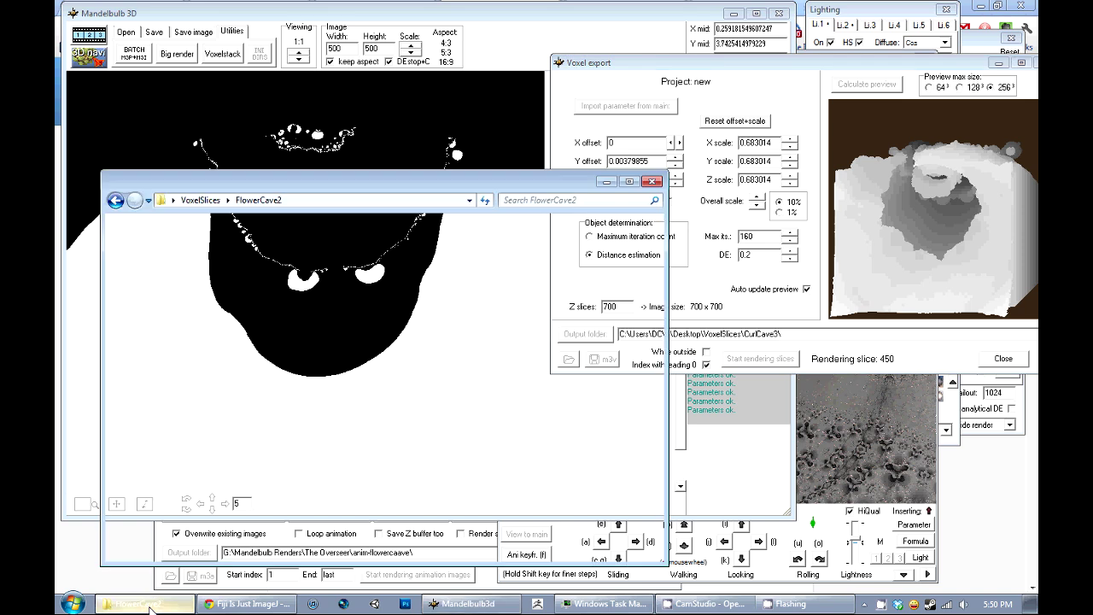
{"action": "left_click", "coordinate": [200, 201]}
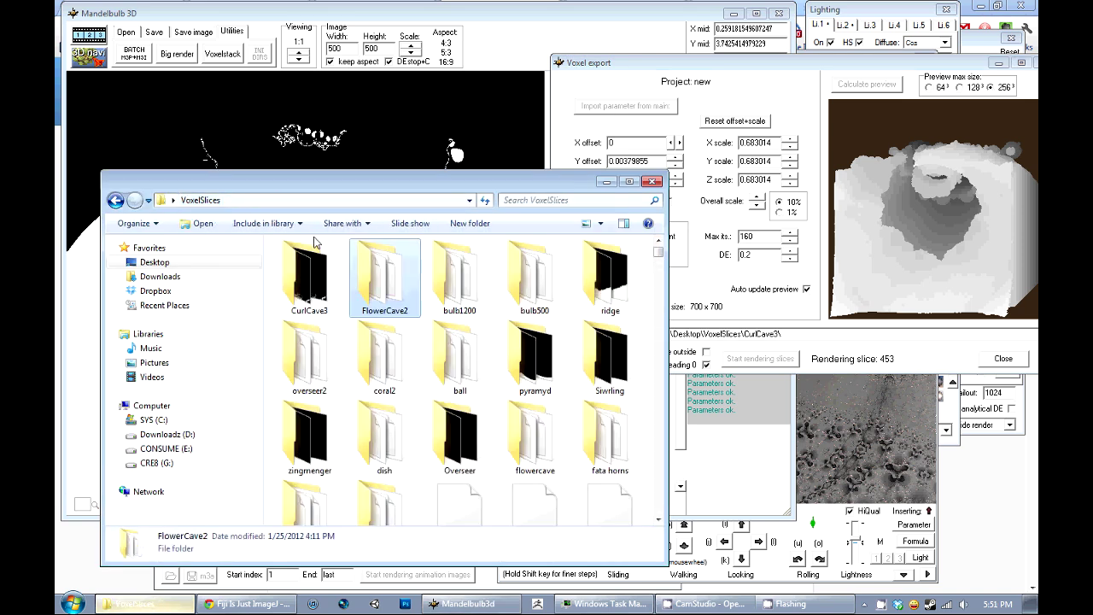
{"action": "double_click", "coordinate": [308, 278]}
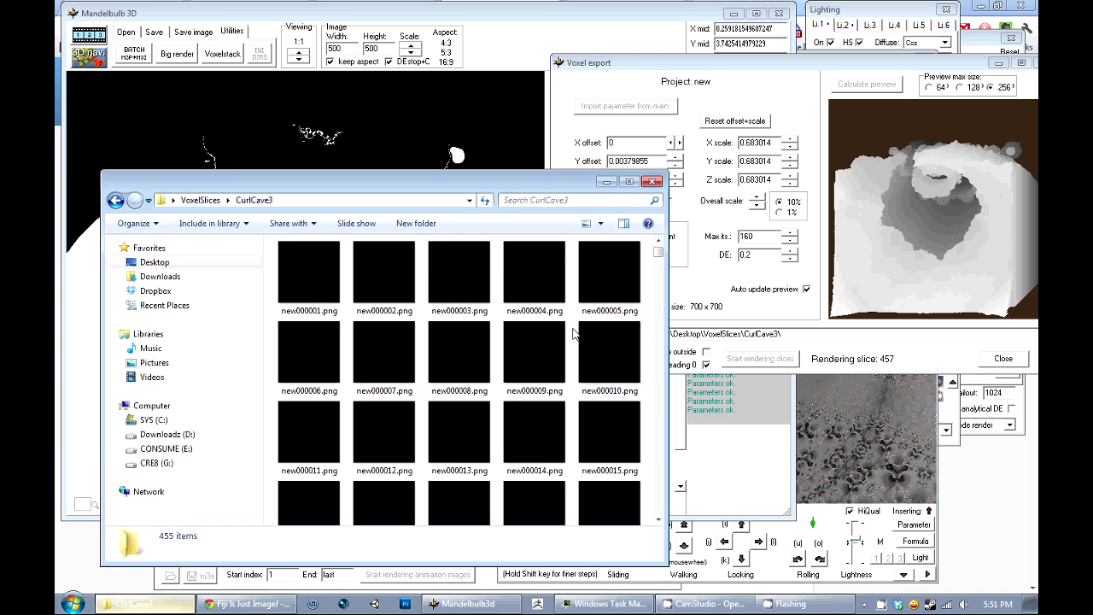
{"action": "left_click_drag", "start_coordinate": [658, 251], "coordinate": [661, 341]}
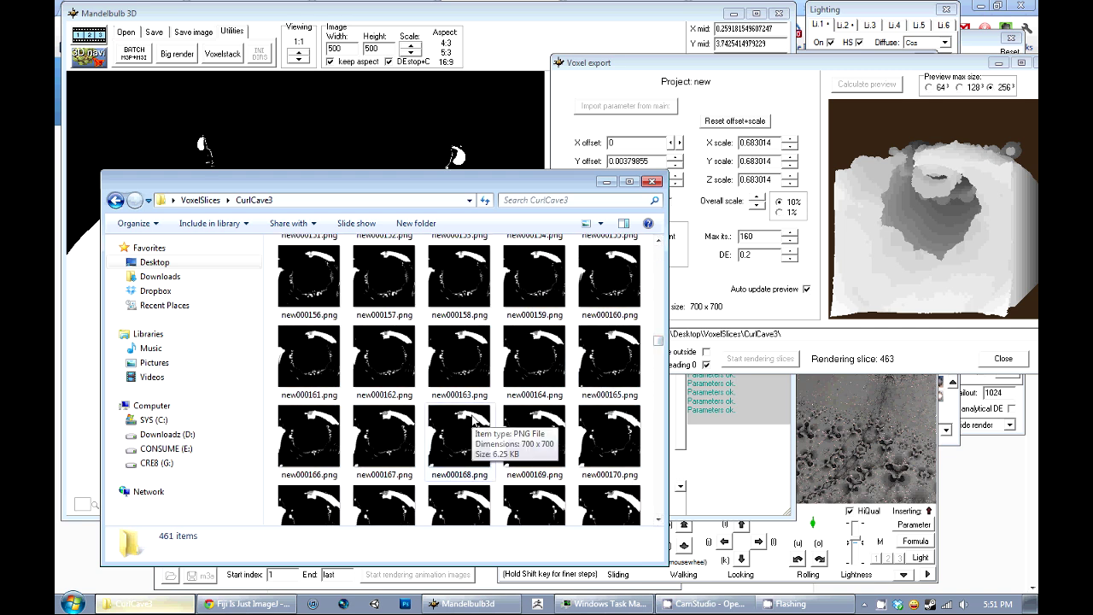
{"action": "scroll", "coordinate": [474, 414], "scroll_direction": "down", "scroll_amount": 5}
{"action": "scroll", "coordinate": [476, 403], "scroll_direction": "down", "scroll_amount": 13}
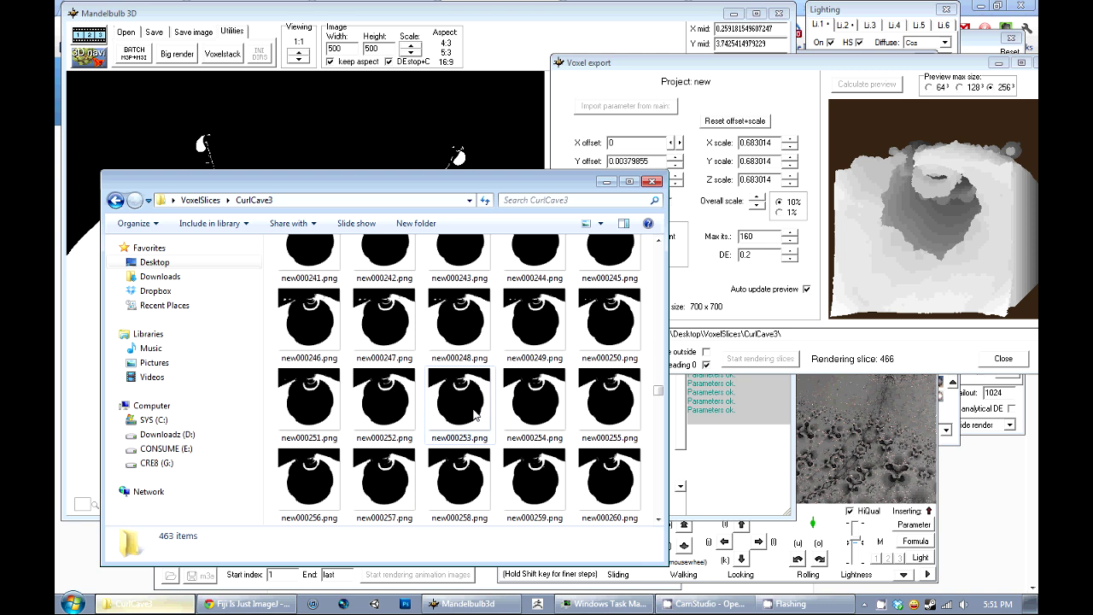
{"action": "scroll", "coordinate": [562, 422], "scroll_direction": "down", "scroll_amount": 7}
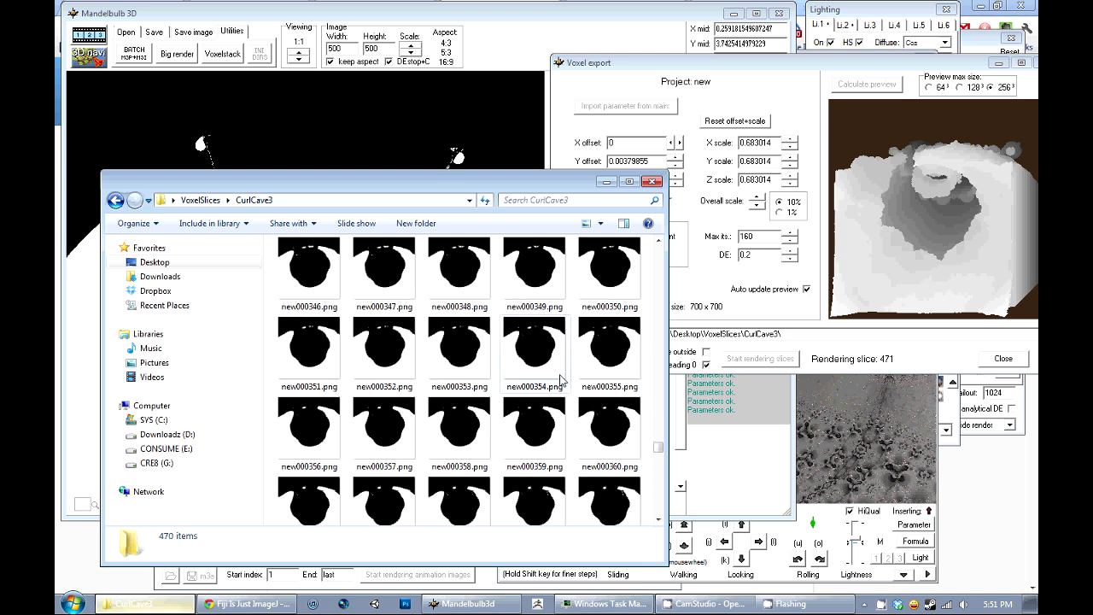
{"action": "left_click", "coordinate": [512, 43]}
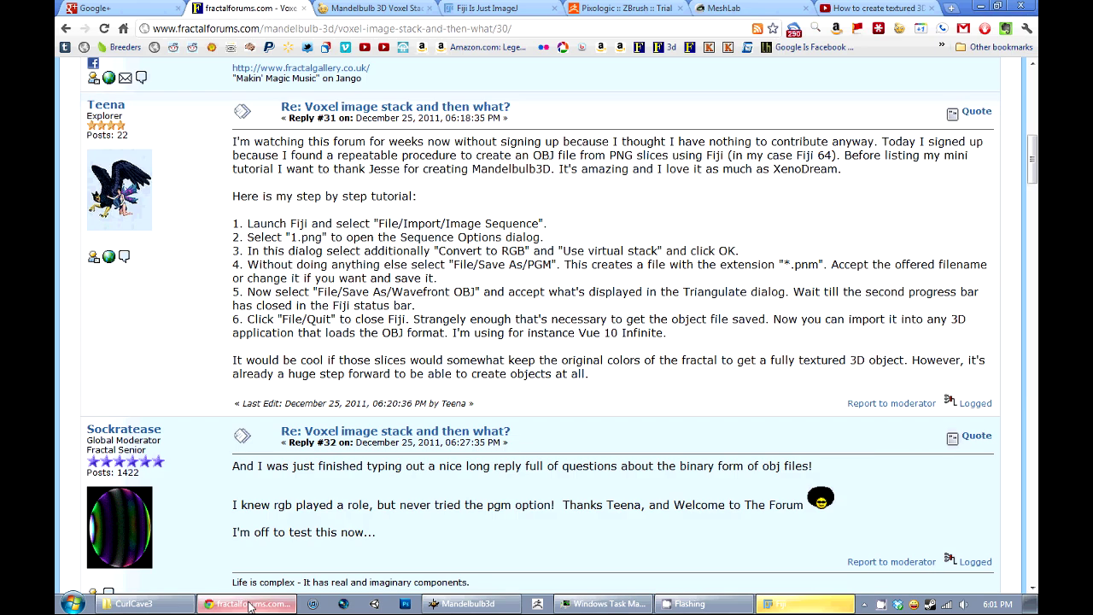
Step: Bring up the fractalforums tutorial thread, then the Fiji Is Just ImageJ page
{"action": "left_click", "coordinate": [239, 577]}
{"action": "left_click", "coordinate": [486, 8]}
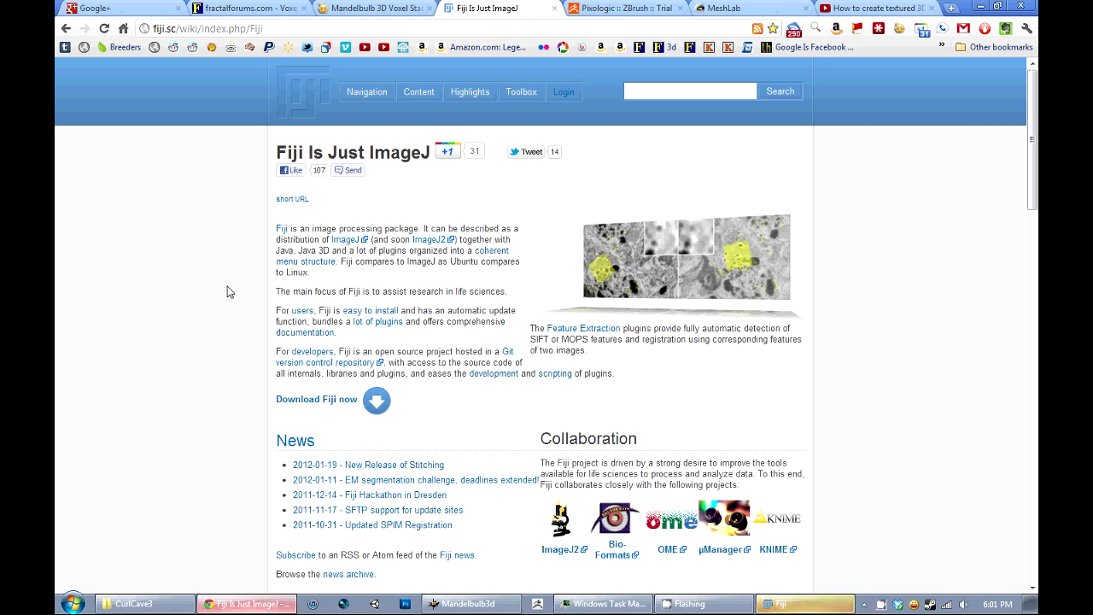
{"action": "left_click", "coordinate": [231, 10]}
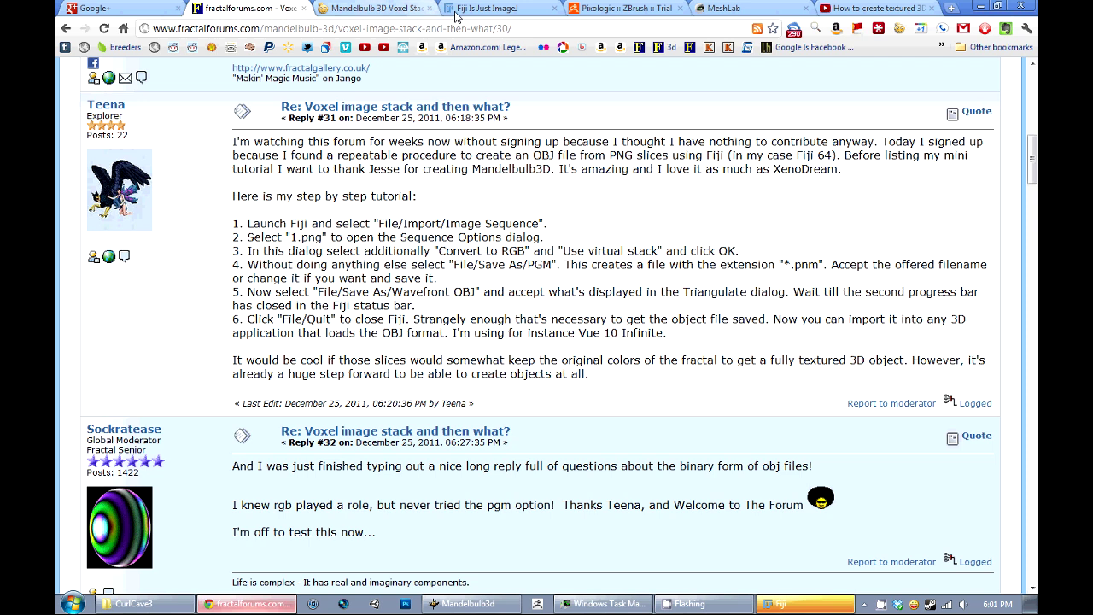
Step: Position the Fiji main window over the forum tutorial thread and open its File menu
{"action": "left_click", "coordinate": [482, 8]}
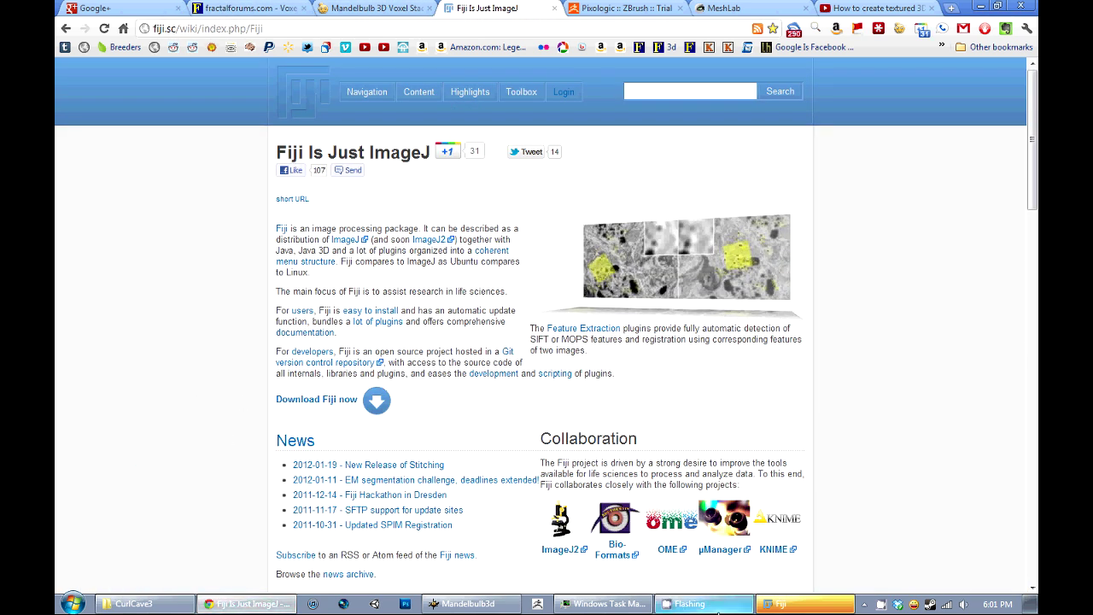
{"action": "left_click", "coordinate": [795, 603]}
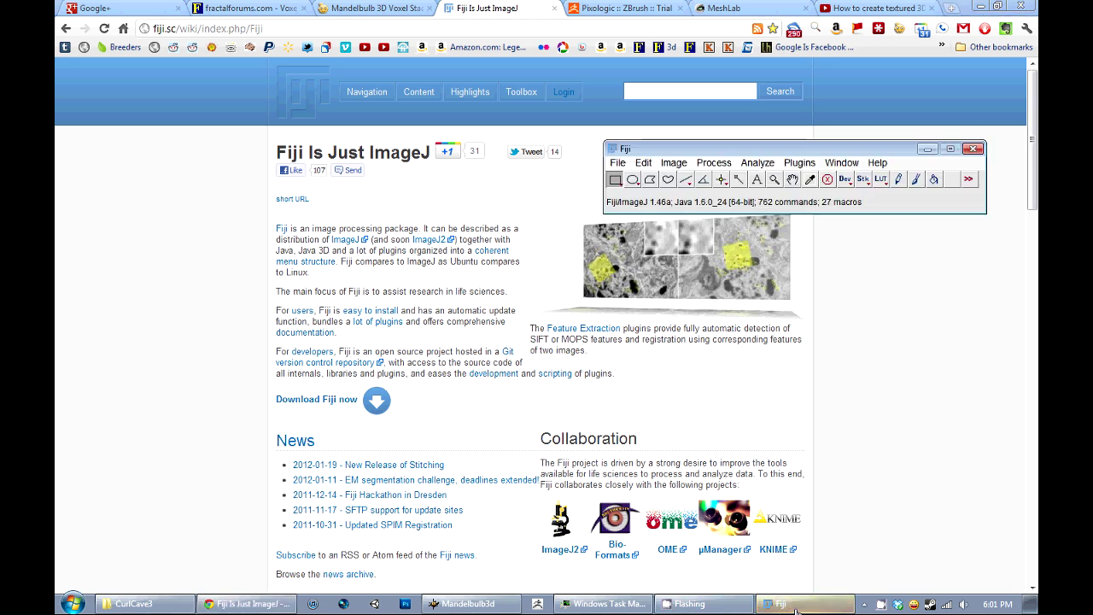
{"action": "left_click_drag", "start_coordinate": [802, 153], "coordinate": [774, 126]}
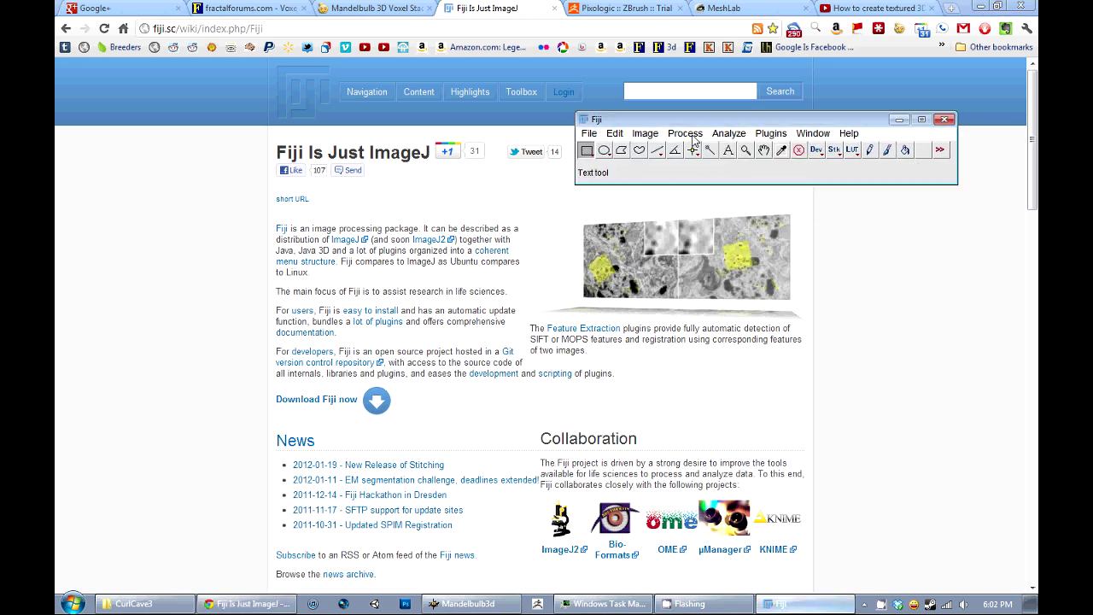
{"action": "left_click", "coordinate": [229, 8]}
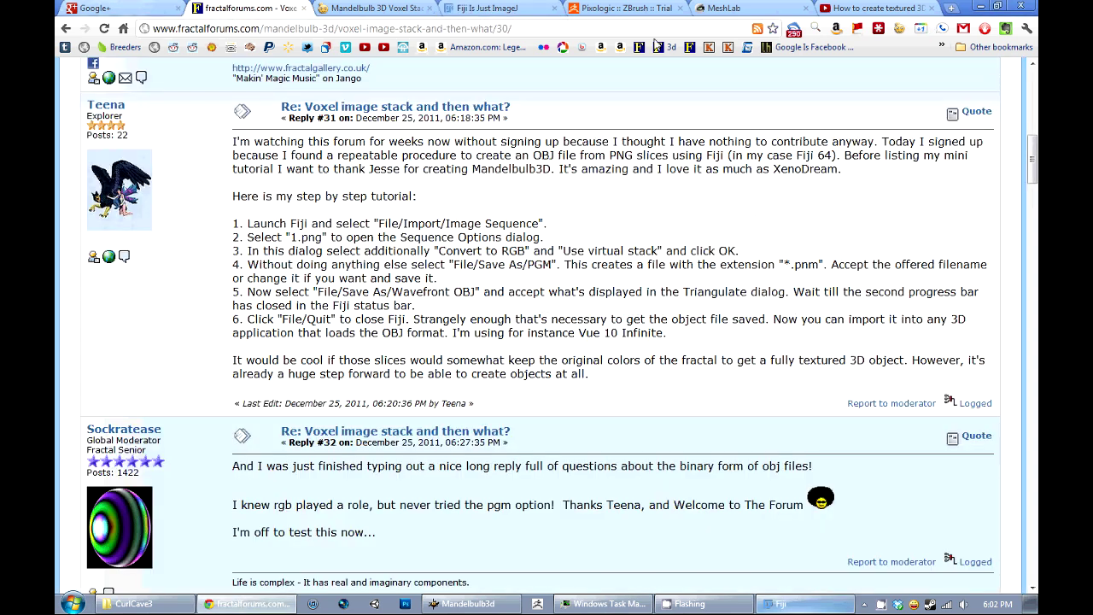
{"action": "left_click", "coordinate": [781, 605]}
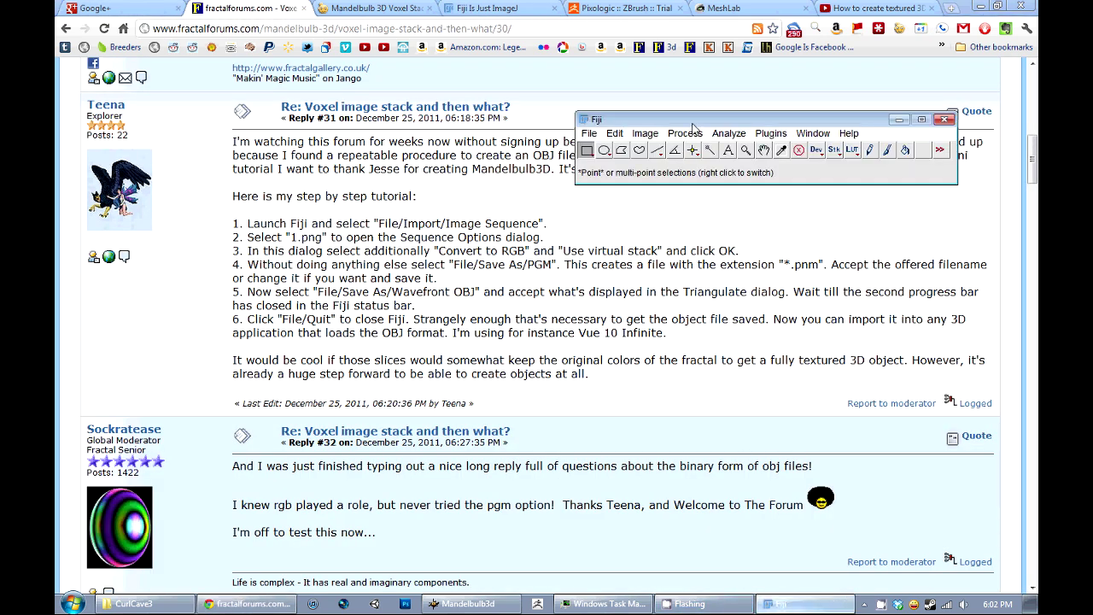
{"action": "left_click_drag", "start_coordinate": [692, 125], "coordinate": [670, 116]}
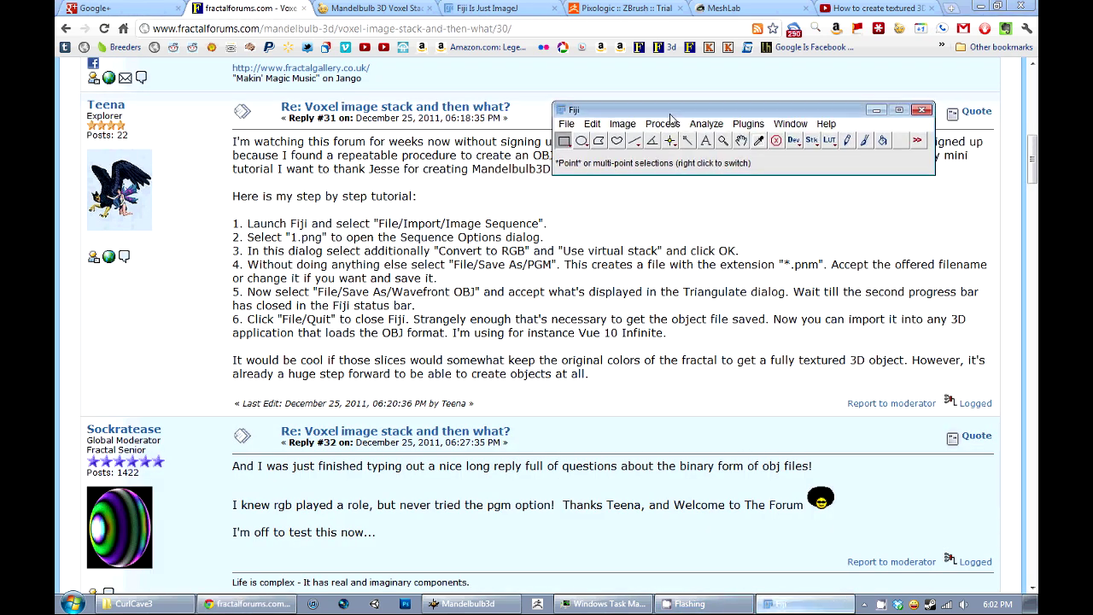
{"action": "left_click", "coordinate": [567, 125]}
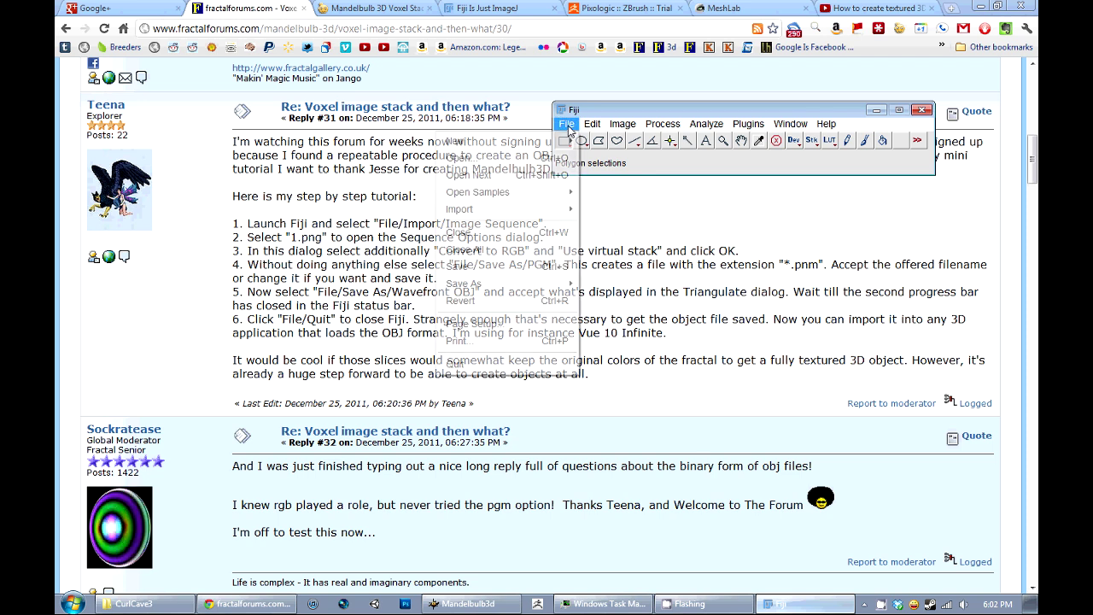
Step: From the Image Sequence importer, delete the old CurlCave3.pgm and CurlCave3.pgm.obj files
{"action": "mouse_move", "coordinate": [527, 212]}
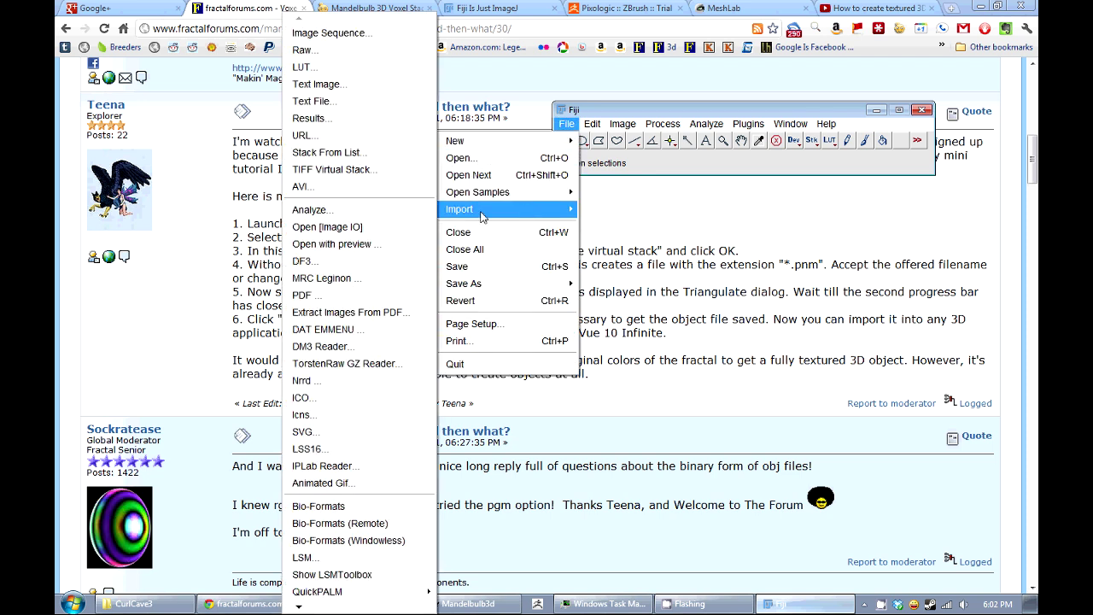
{"action": "left_click", "coordinate": [299, 33]}
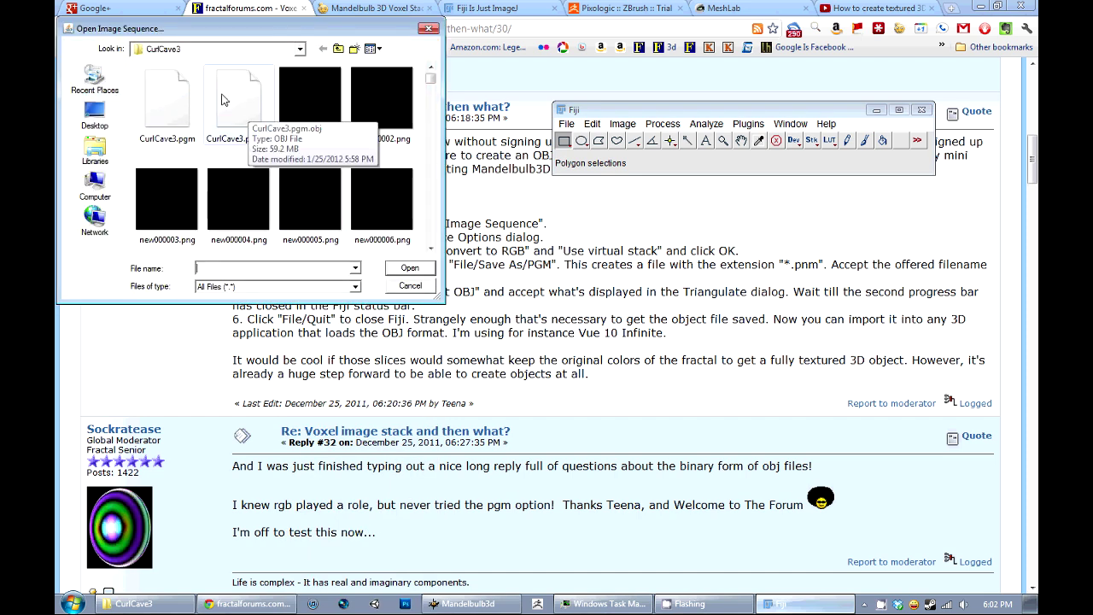
{"action": "left_click", "coordinate": [174, 116]}
{"action": "key", "text": "Delete"}
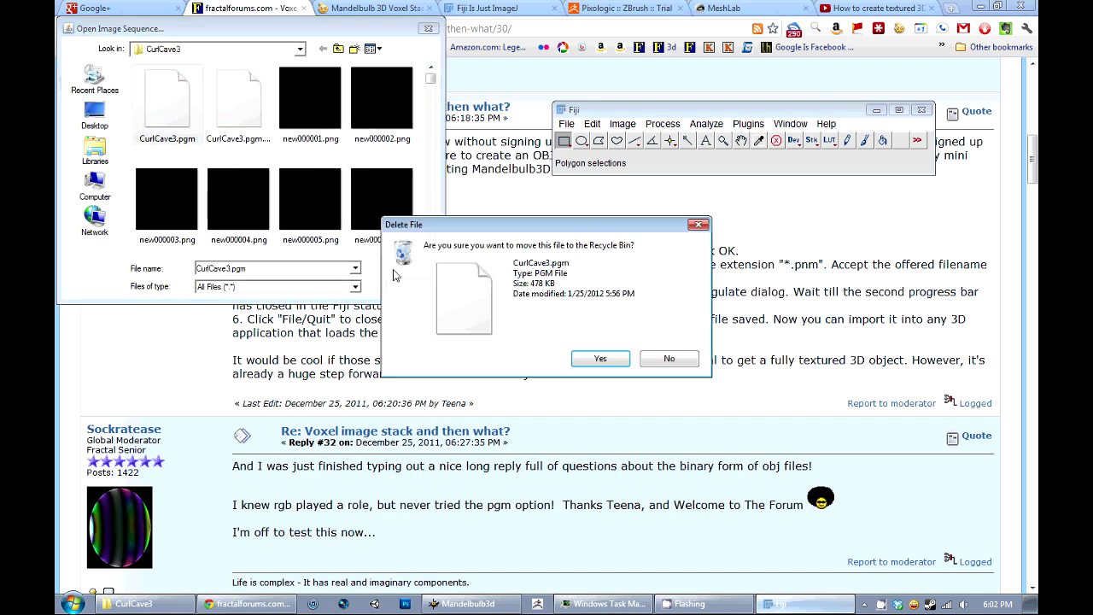
{"action": "left_click", "coordinate": [600, 358]}
{"action": "left_click", "coordinate": [166, 104]}
{"action": "key", "text": "Delete"}
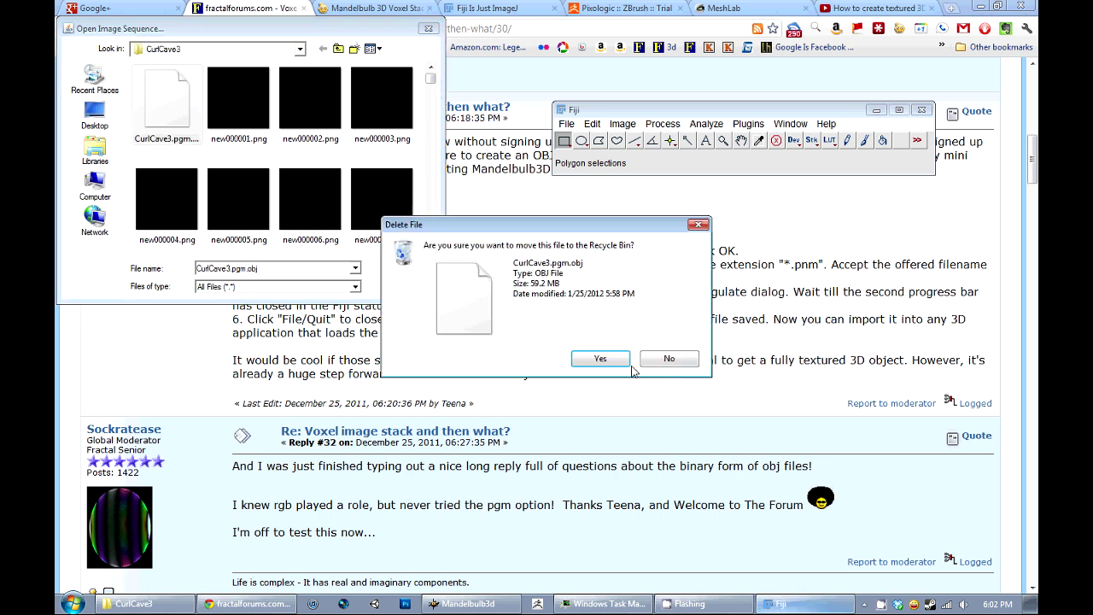
{"action": "left_click", "coordinate": [617, 360]}
Step: Load the 700 slices starting at new000001.png as a virtual stack and reposition its window
{"action": "left_click", "coordinate": [178, 101]}
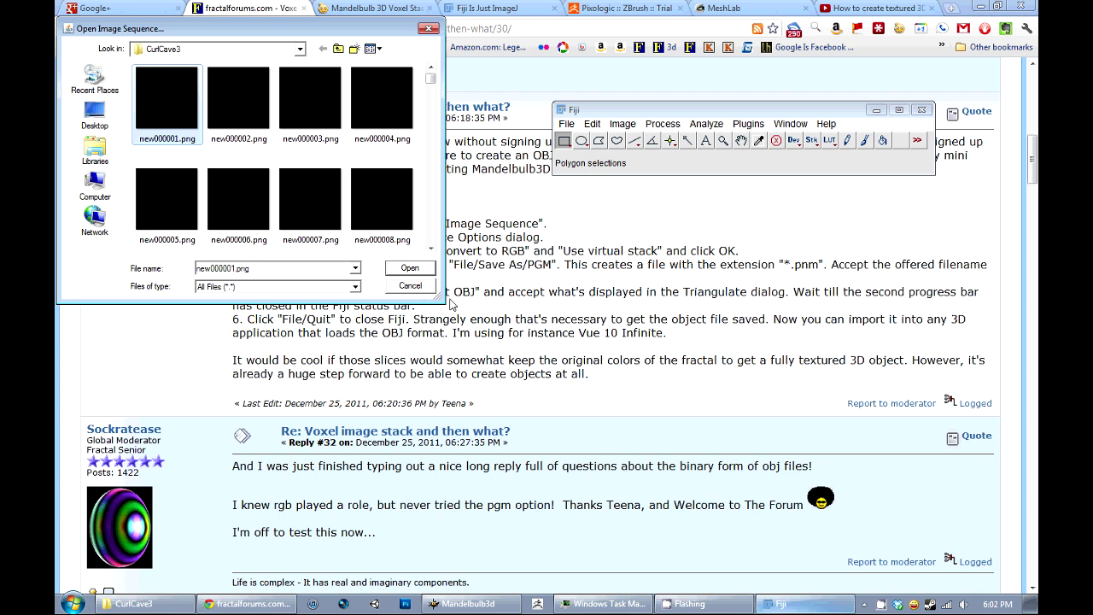
{"action": "left_click", "coordinate": [410, 268]}
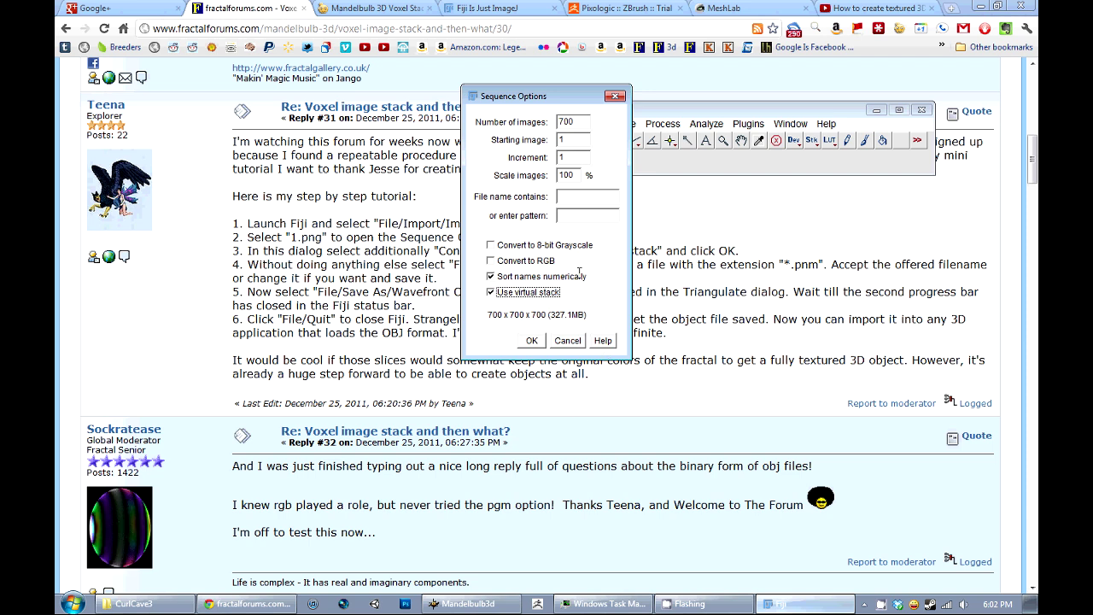
{"action": "left_click", "coordinate": [538, 343]}
{"action": "left_click_drag", "start_coordinate": [583, 88], "coordinate": [334, 76]}
{"action": "left_click_drag", "start_coordinate": [726, 109], "coordinate": [737, 111]}
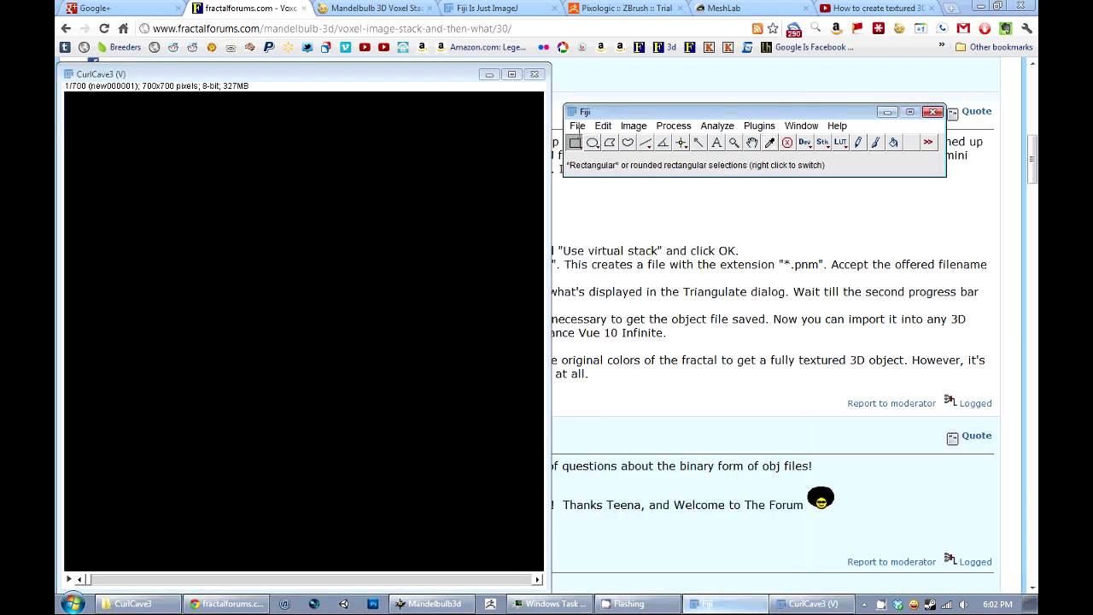
{"action": "left_click", "coordinate": [577, 126]}
Step: Save the CurlCave3 slice stack as CurlCave3.pgm
{"action": "mouse_move", "coordinate": [551, 287]}
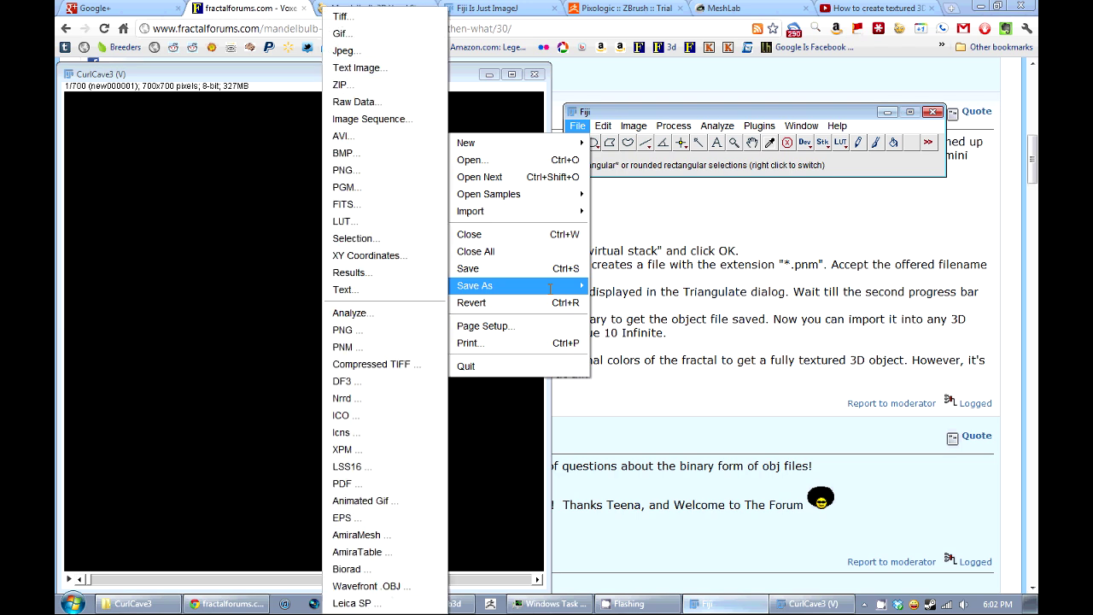
{"action": "left_click", "coordinate": [373, 189]}
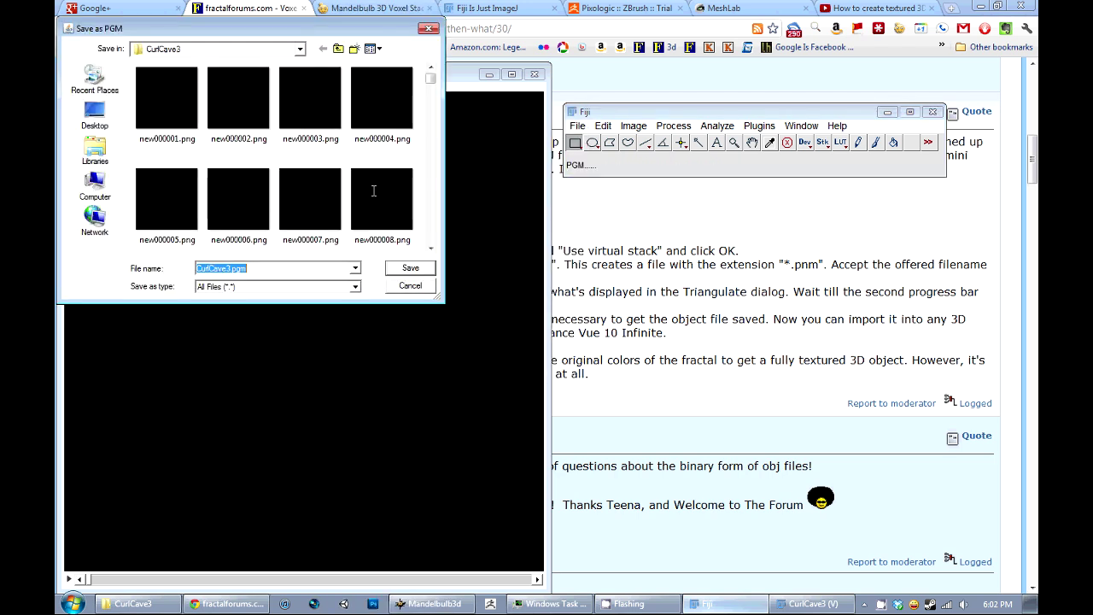
{"action": "left_click", "coordinate": [408, 267]}
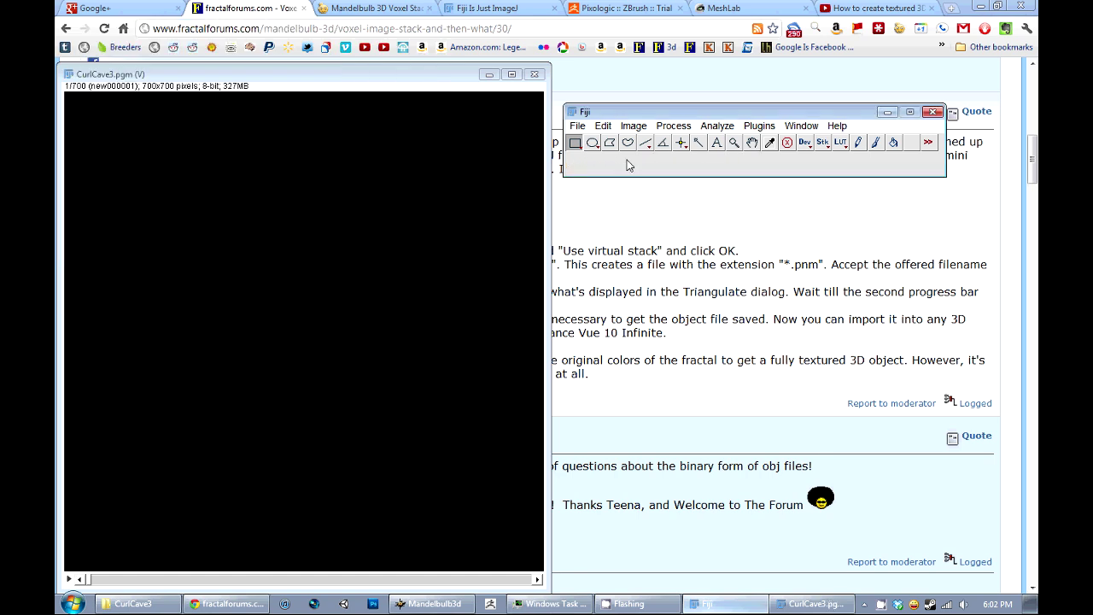
Step: Start exporting the stack as a Wavefront OBJ mesh
{"action": "left_click", "coordinate": [584, 126]}
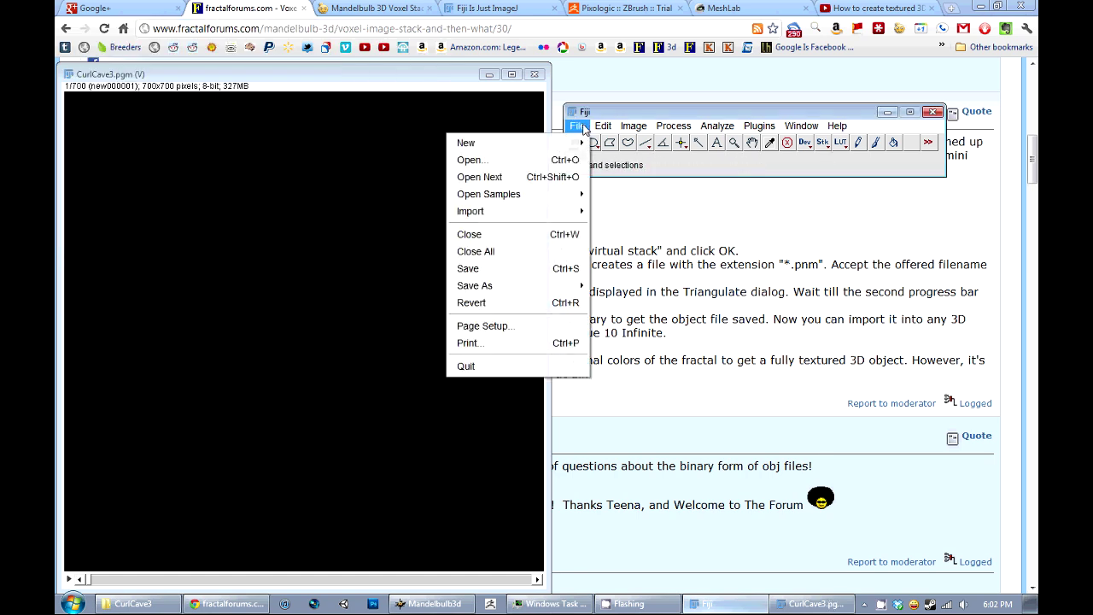
{"action": "mouse_move", "coordinate": [526, 288]}
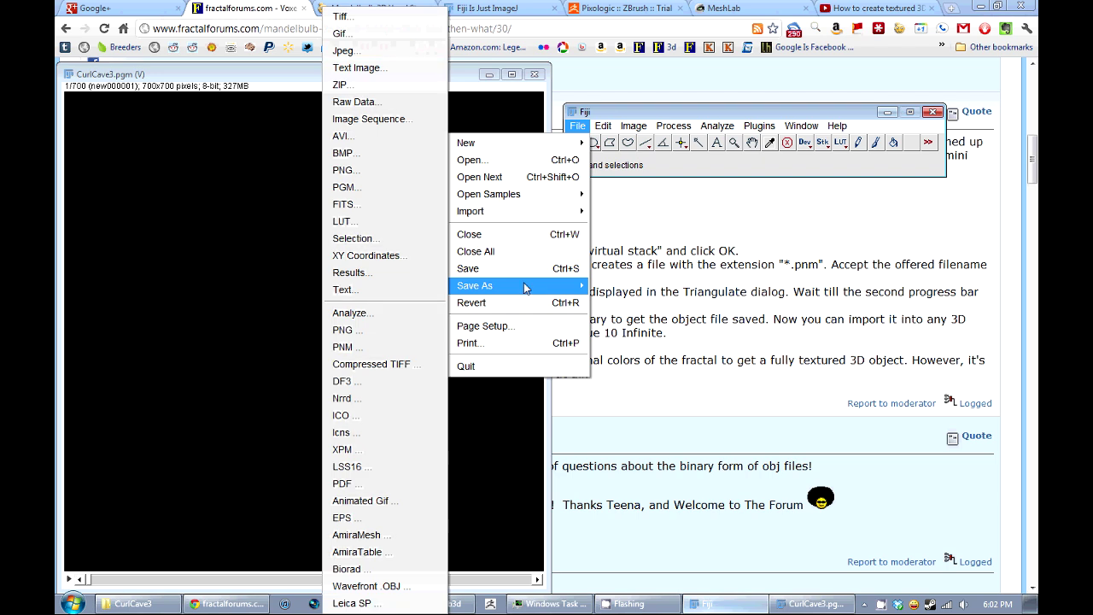
{"action": "left_click", "coordinate": [401, 586]}
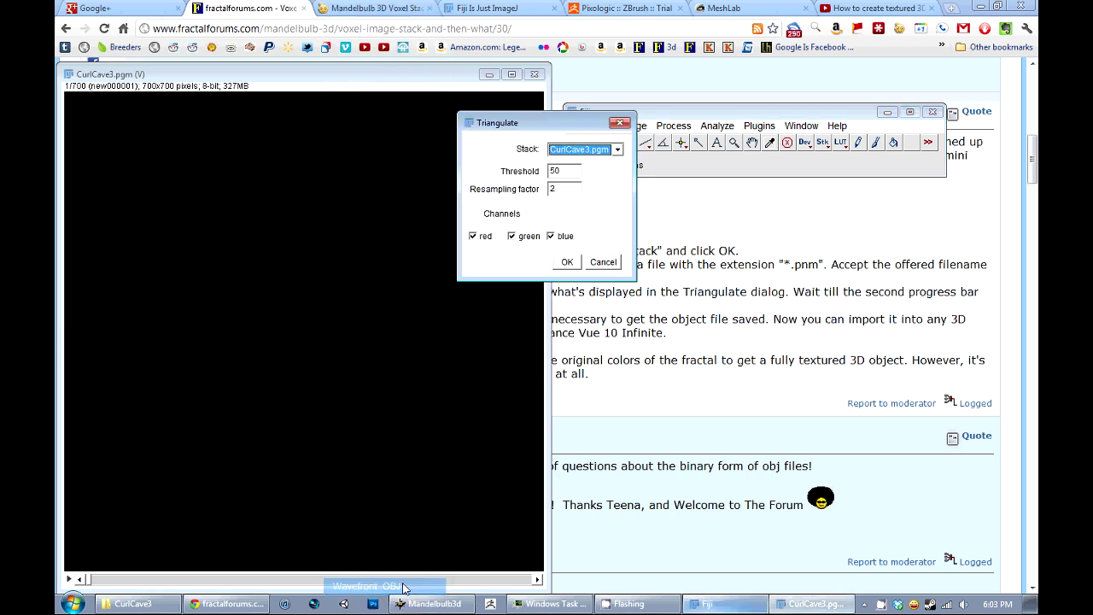
Step: Triangulate with threshold 0, resampling factor 2, green and blue channels off, and accept
{"action": "left_click", "coordinate": [568, 171]}
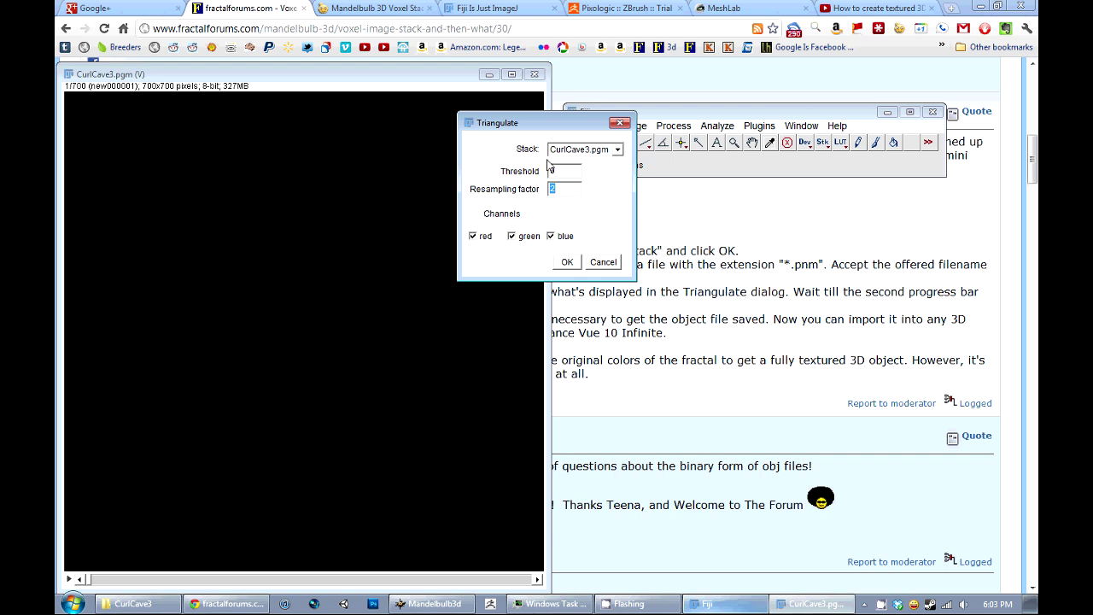
{"action": "left_click", "coordinate": [511, 238]}
{"action": "left_click", "coordinate": [551, 237]}
{"action": "left_click_drag", "start_coordinate": [518, 134], "coordinate": [448, 162]}
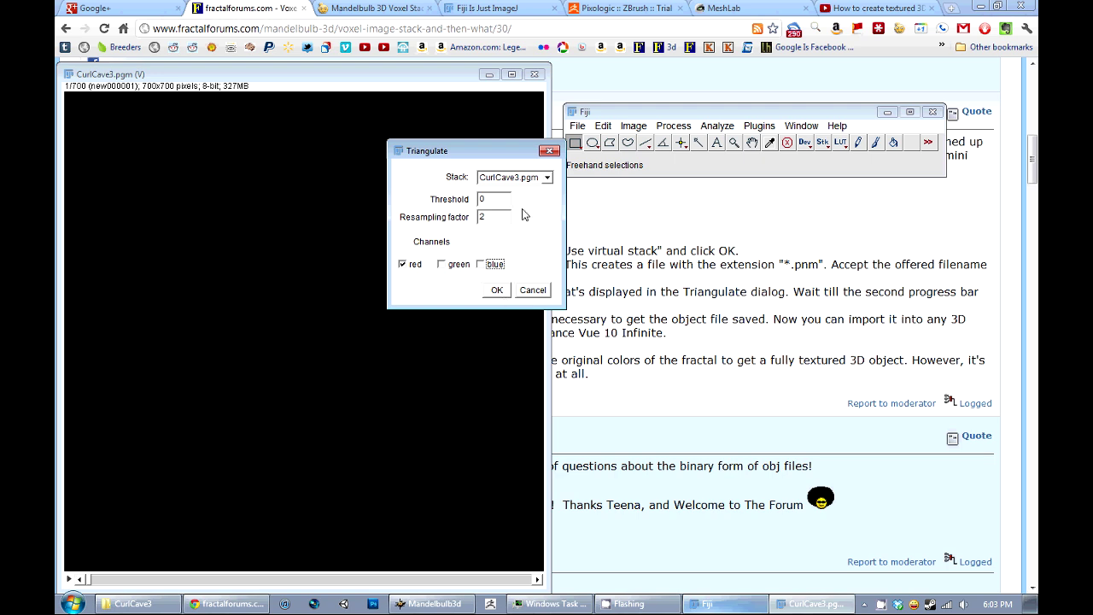
{"action": "left_click", "coordinate": [496, 290]}
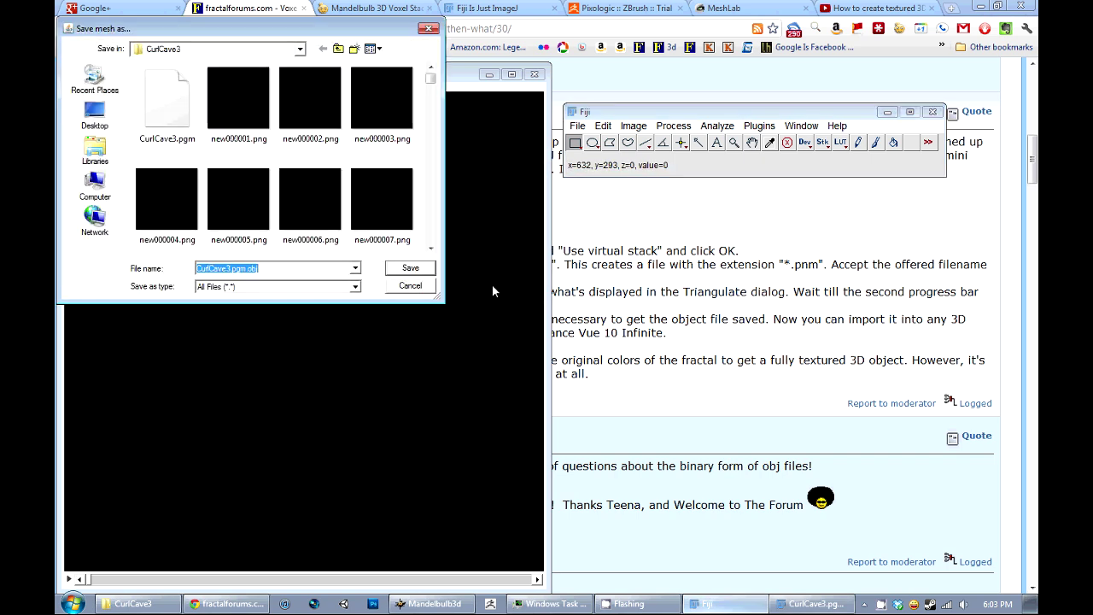
Step: Save the mesh as CurlCave3.pgm.obj and arrange the CurlCave3 folder window at three columns
{"action": "left_click", "coordinate": [408, 269]}
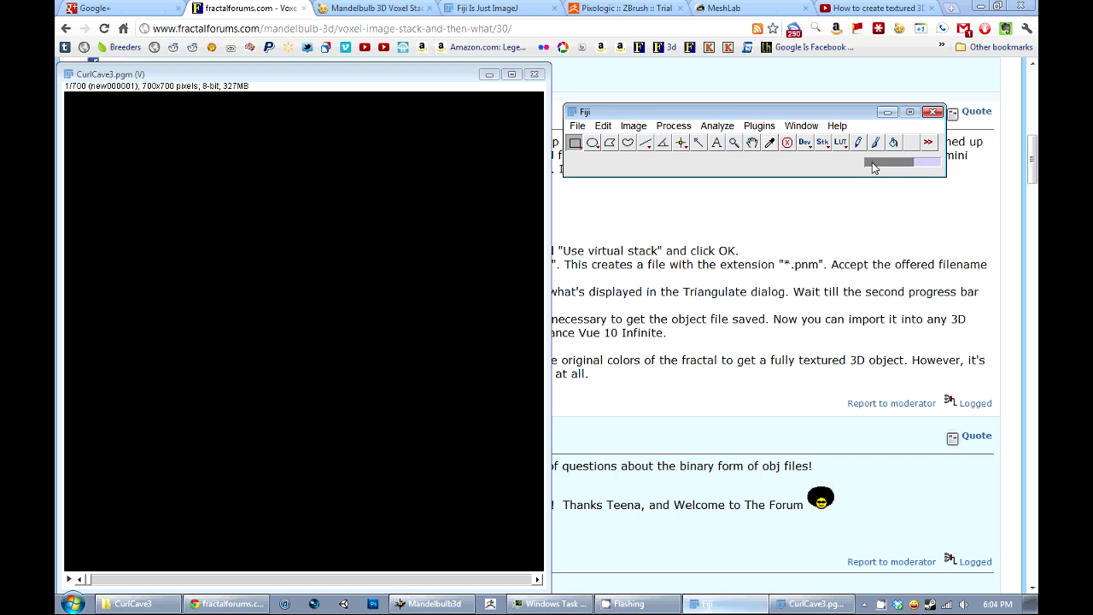
{"action": "left_click", "coordinate": [133, 603]}
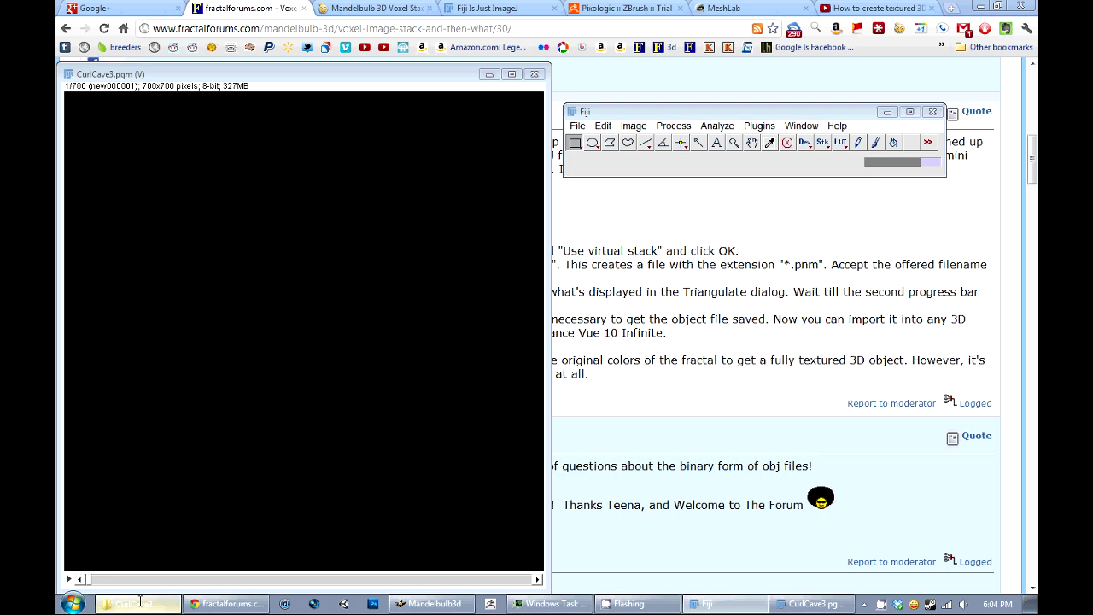
{"action": "left_click_drag", "start_coordinate": [570, 158], "coordinate": [546, 95]}
{"action": "left_click_drag", "start_coordinate": [663, 482], "coordinate": [547, 483]}
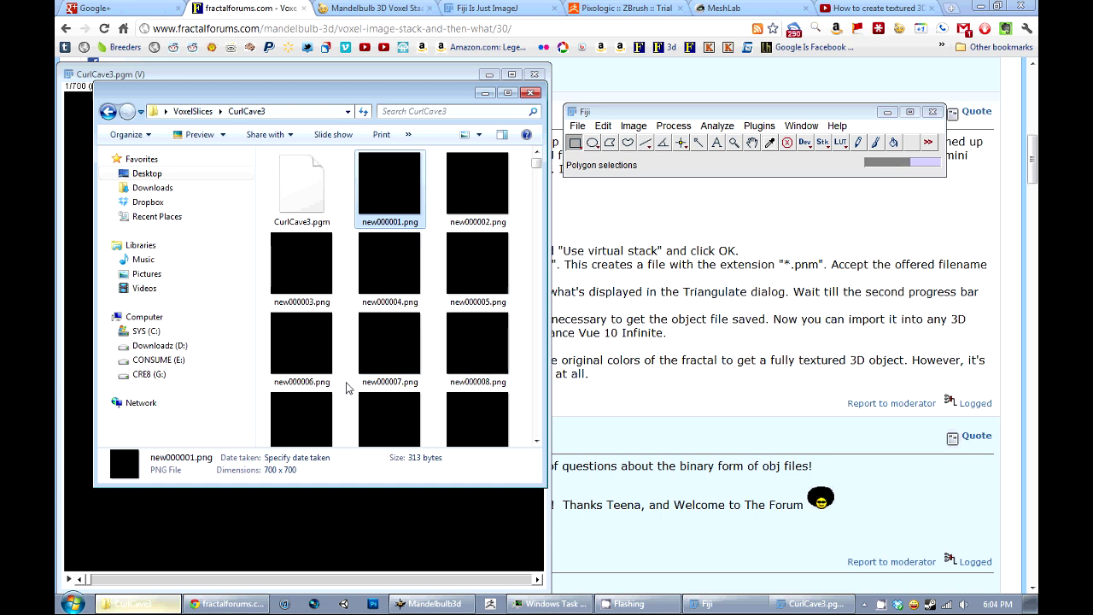
Step: Bring up Task Manager with fiji-win64.exe selected, keeping the folder and Fiji visible
{"action": "key", "text": "ctrl+shift+Escape"}
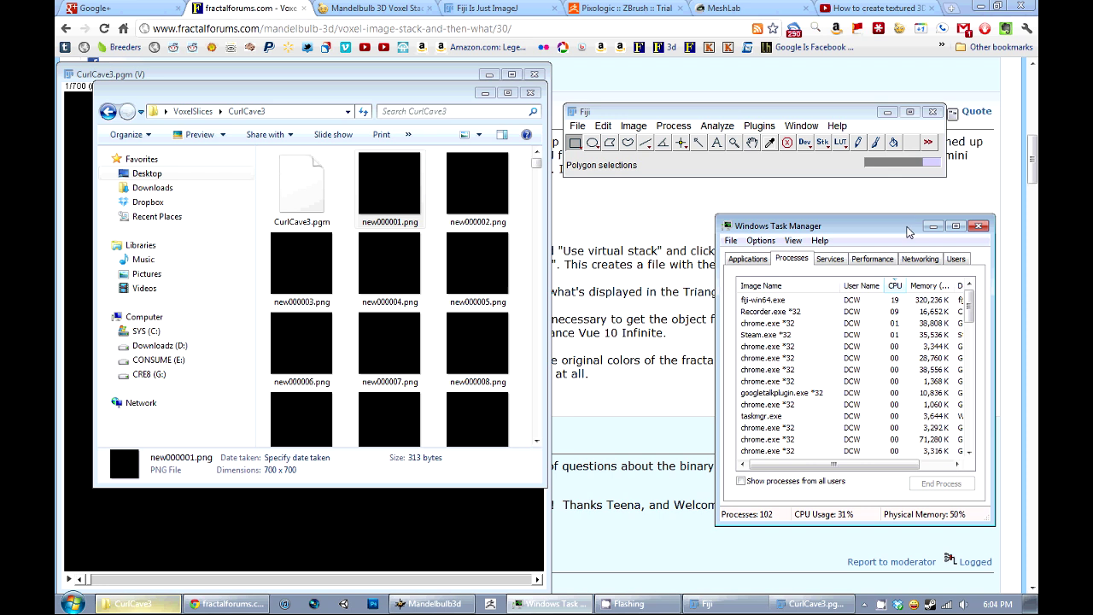
{"action": "left_click_drag", "start_coordinate": [907, 231], "coordinate": [879, 251]}
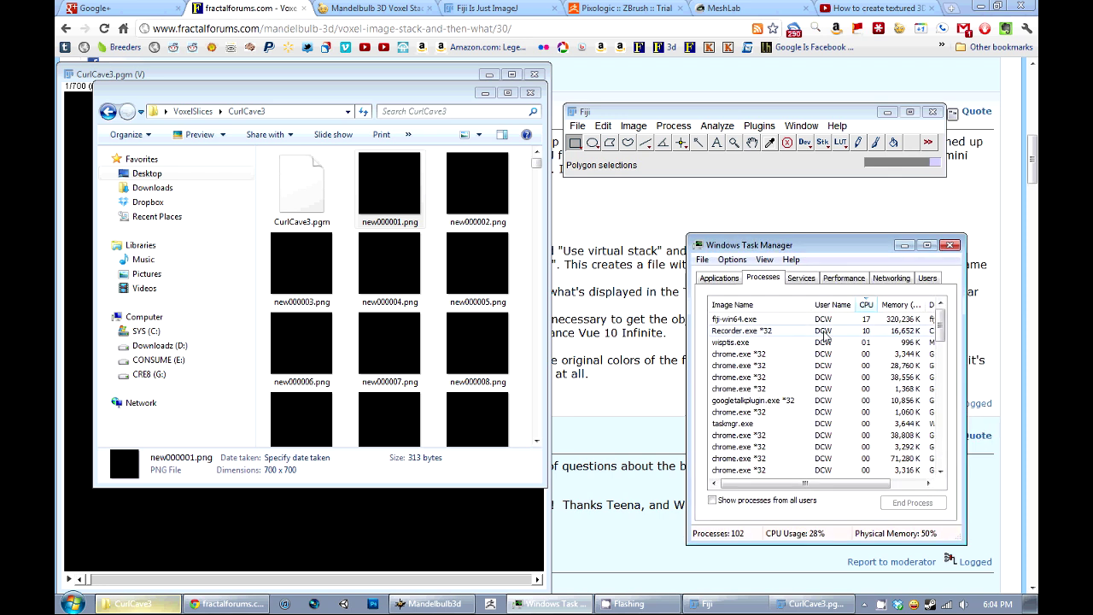
{"action": "left_click", "coordinate": [741, 320]}
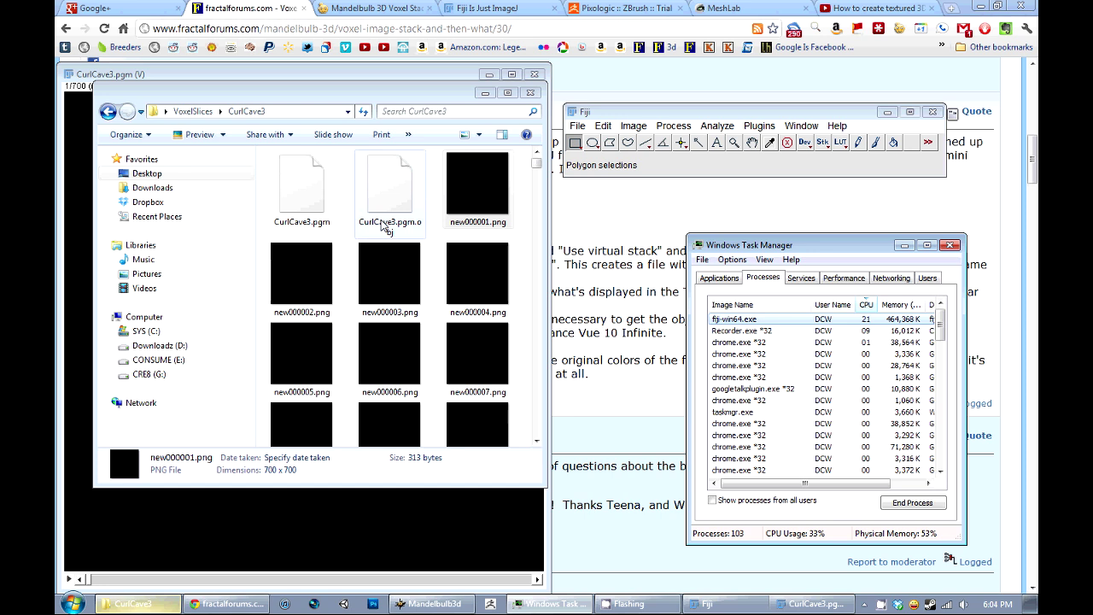
{"action": "left_click_drag", "start_coordinate": [815, 112], "coordinate": [848, 80]}
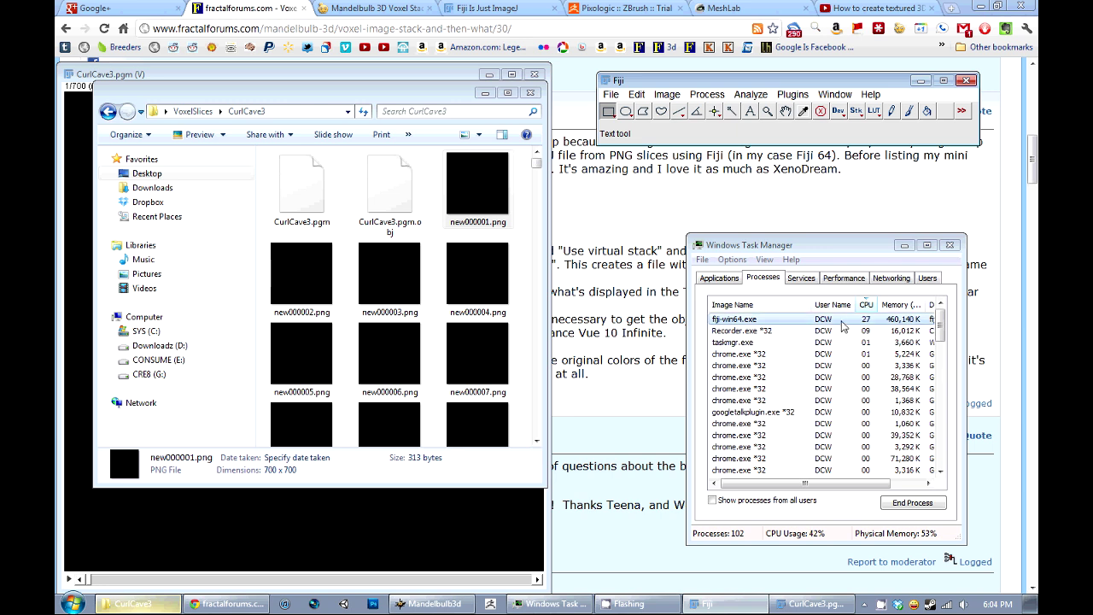
Step: Refresh CurlCave3.pgm.obj's details repeatedly until its size reaches 59.2 MB
{"action": "left_click", "coordinate": [408, 195]}
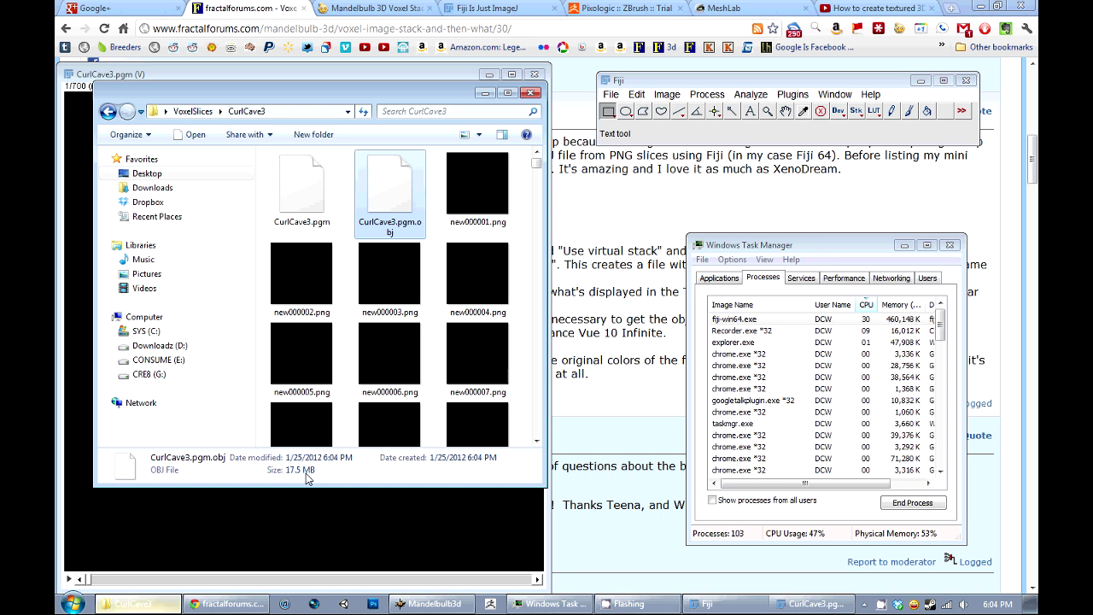
{"action": "left_click", "coordinate": [480, 164]}
{"action": "left_click", "coordinate": [399, 205]}
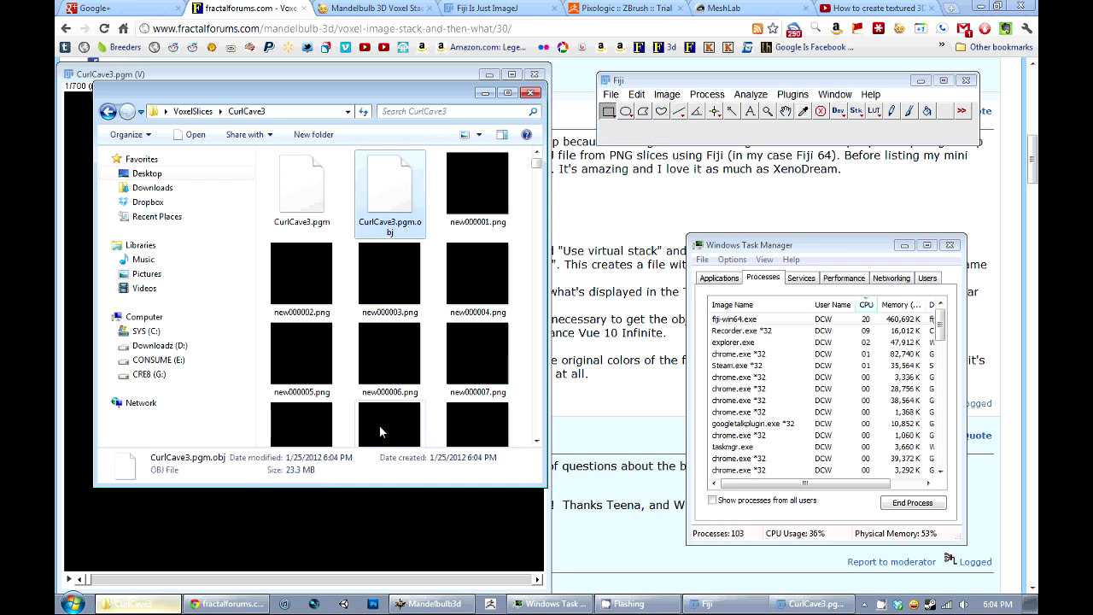
{"action": "left_click", "coordinate": [488, 189]}
{"action": "left_click", "coordinate": [389, 192]}
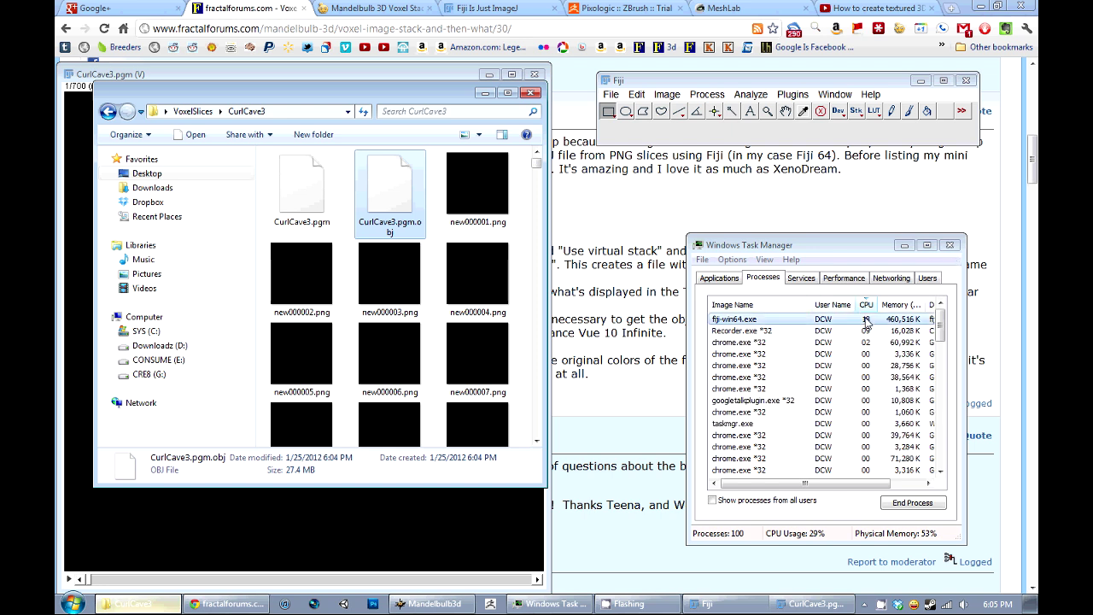
{"action": "left_click", "coordinate": [473, 186]}
{"action": "left_click", "coordinate": [406, 179]}
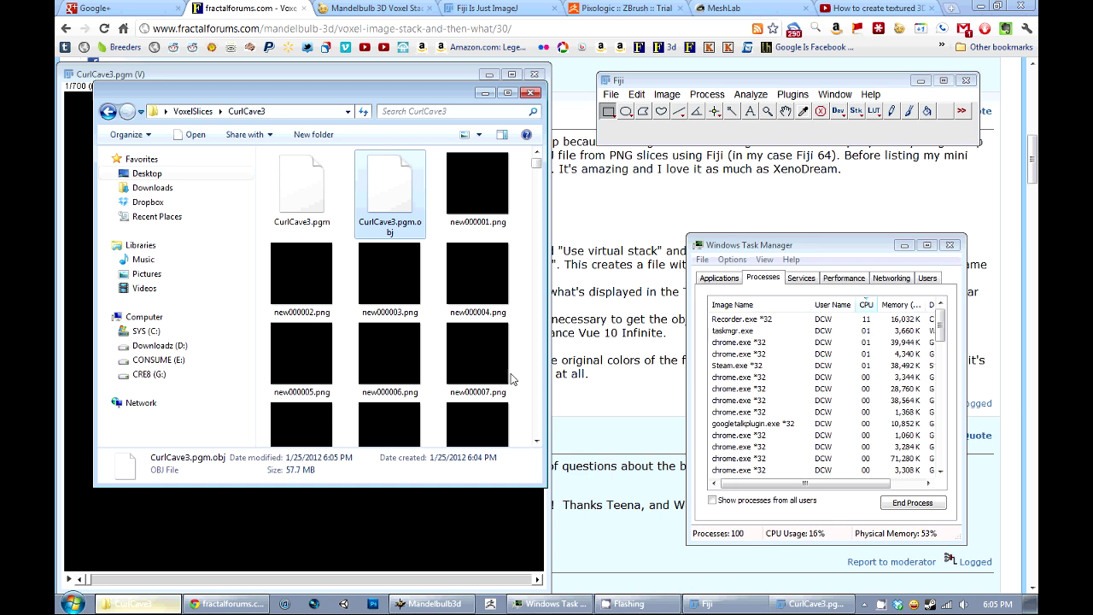
{"action": "left_click", "coordinate": [443, 198]}
{"action": "left_click", "coordinate": [403, 203]}
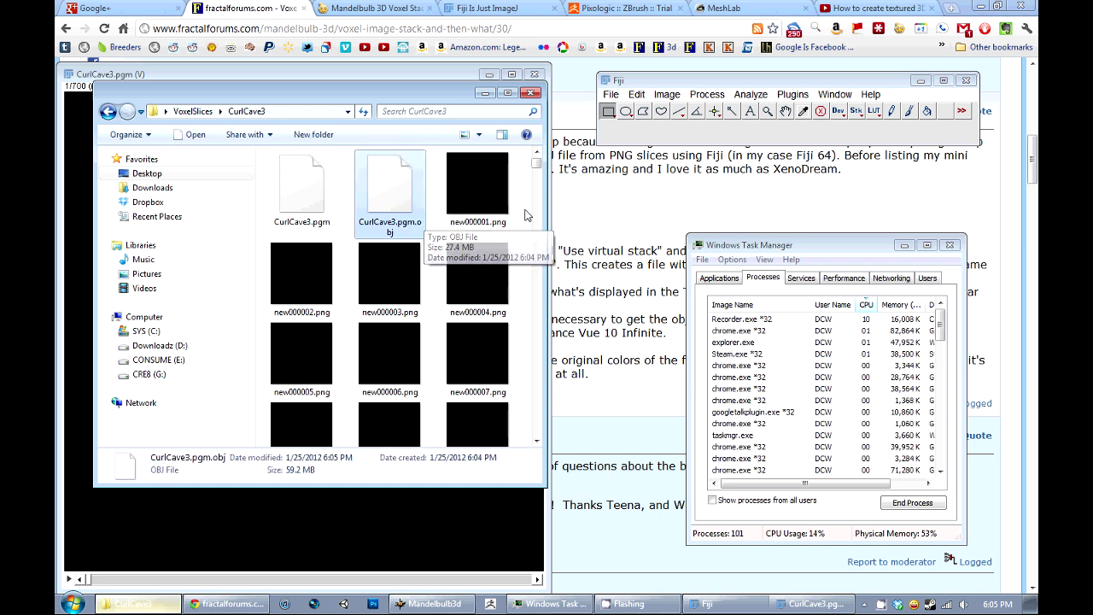
{"action": "left_click", "coordinate": [469, 196]}
{"action": "left_click", "coordinate": [394, 196]}
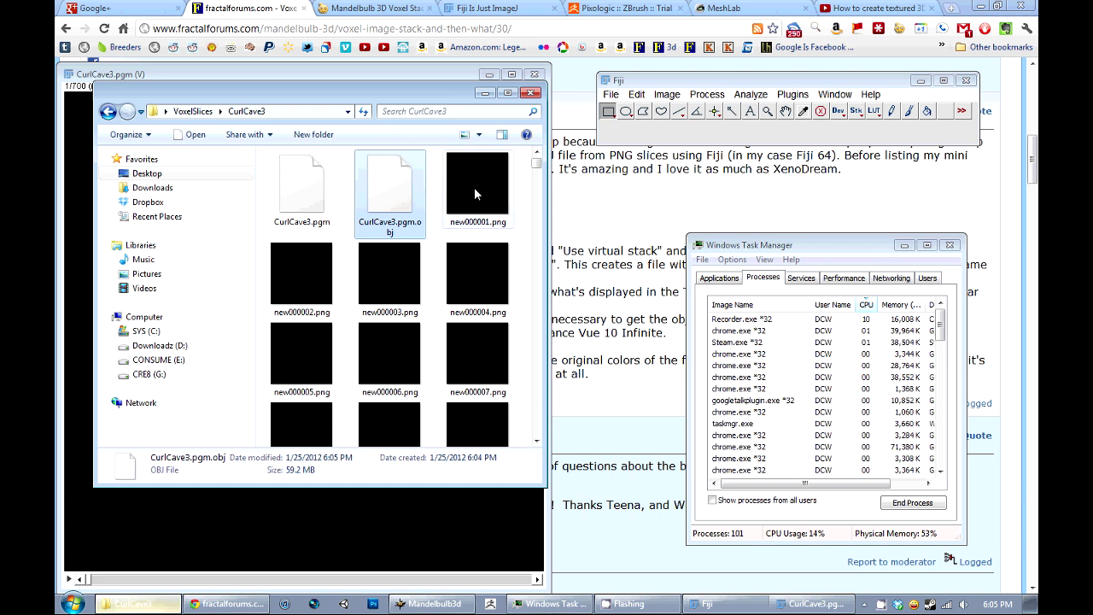
{"action": "left_click", "coordinate": [472, 187]}
{"action": "left_click", "coordinate": [387, 185]}
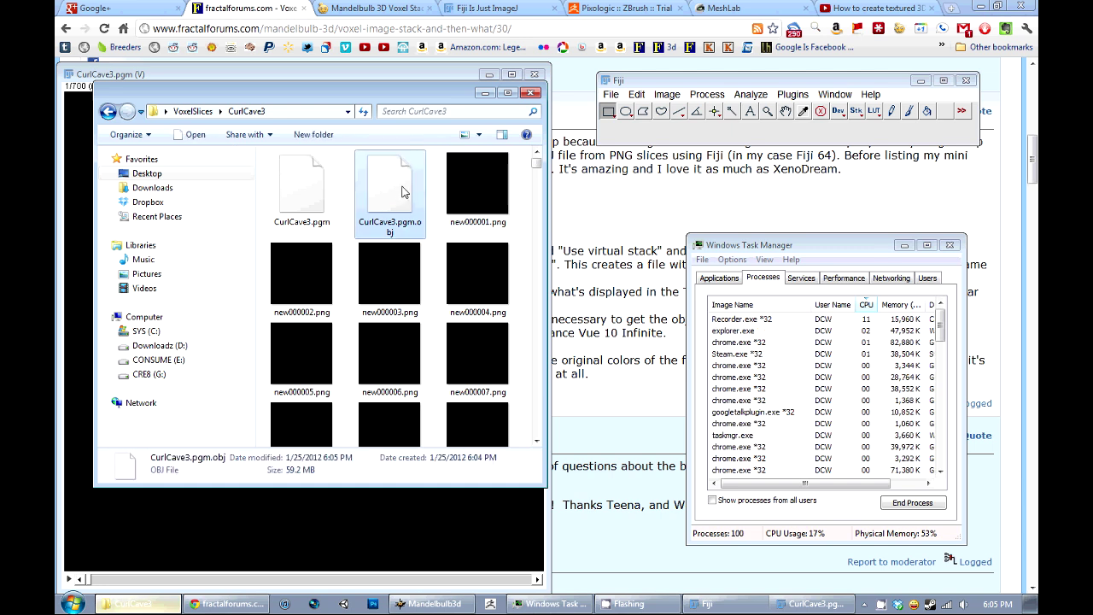
{"action": "left_click", "coordinate": [476, 192]}
{"action": "left_click", "coordinate": [389, 200]}
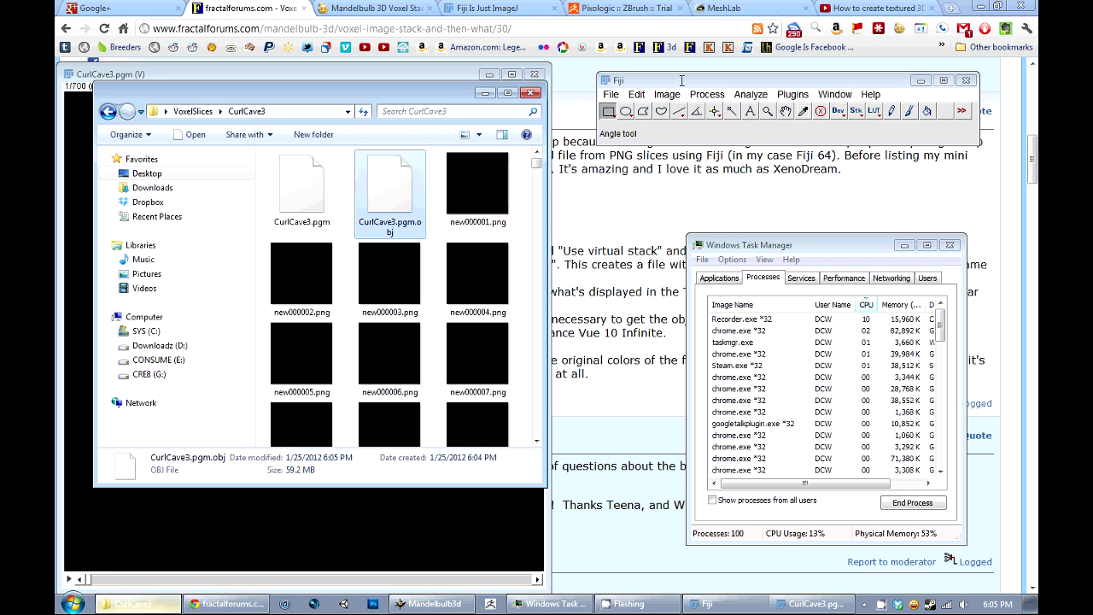
{"action": "left_click_drag", "start_coordinate": [681, 80], "coordinate": [668, 103]}
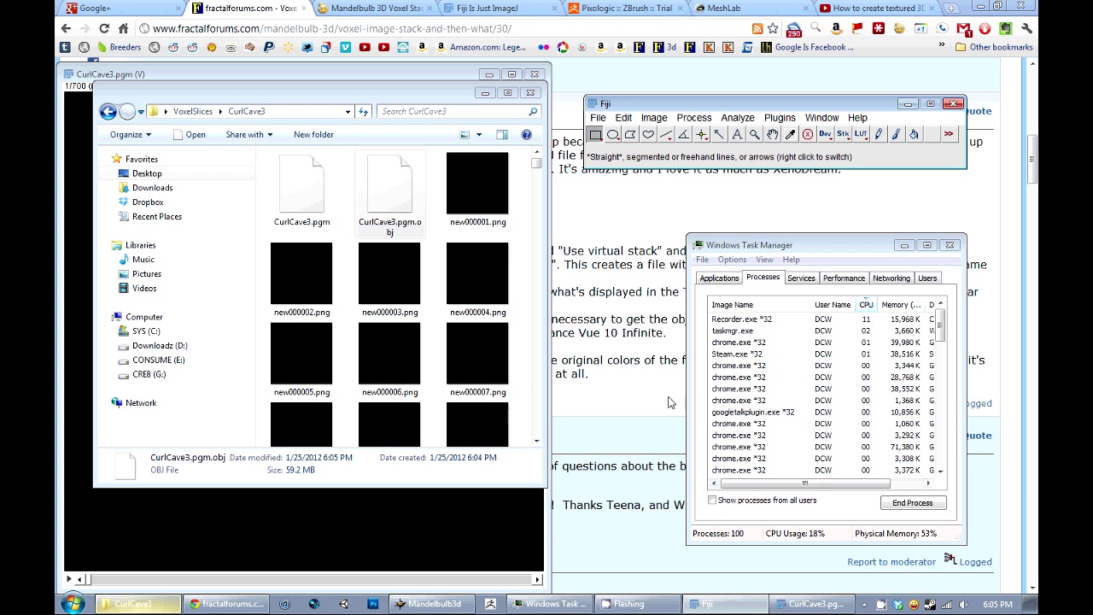
{"action": "mouse_move", "coordinate": [558, 609]}
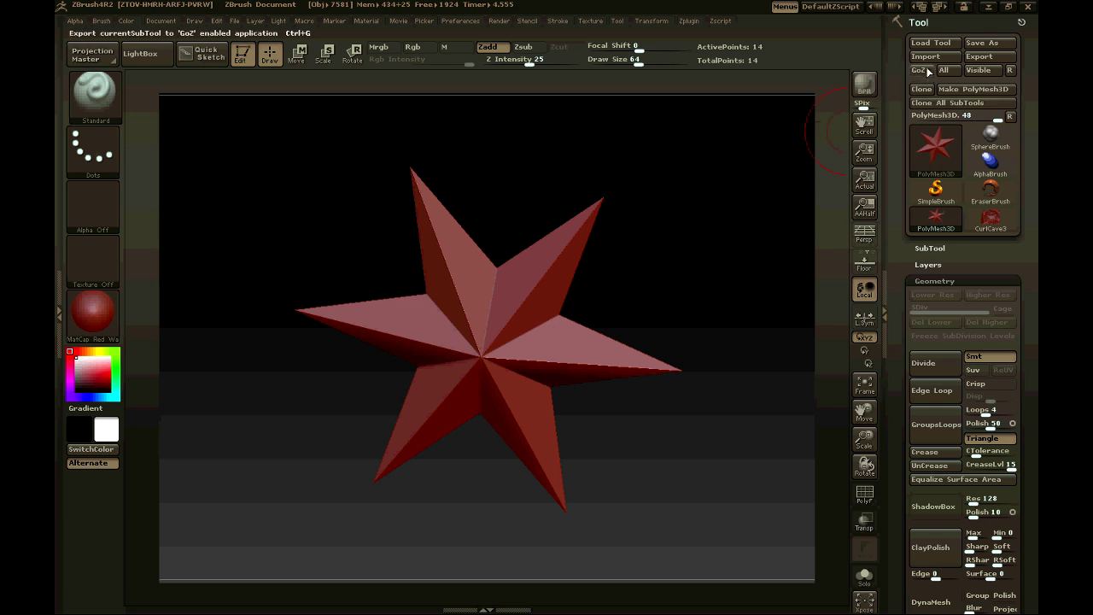
Step: Import CurlCave3.pgm.obj as a ZBrush tool and rotate the cave mesh to view its underside
{"action": "left_click", "coordinate": [925, 57]}
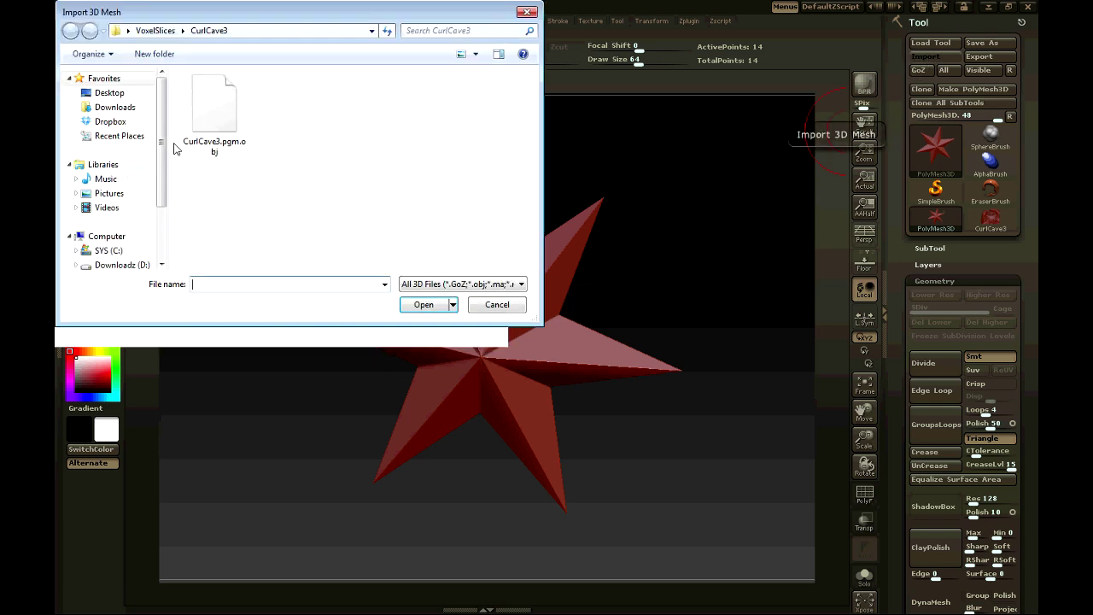
{"action": "double_click", "coordinate": [225, 123]}
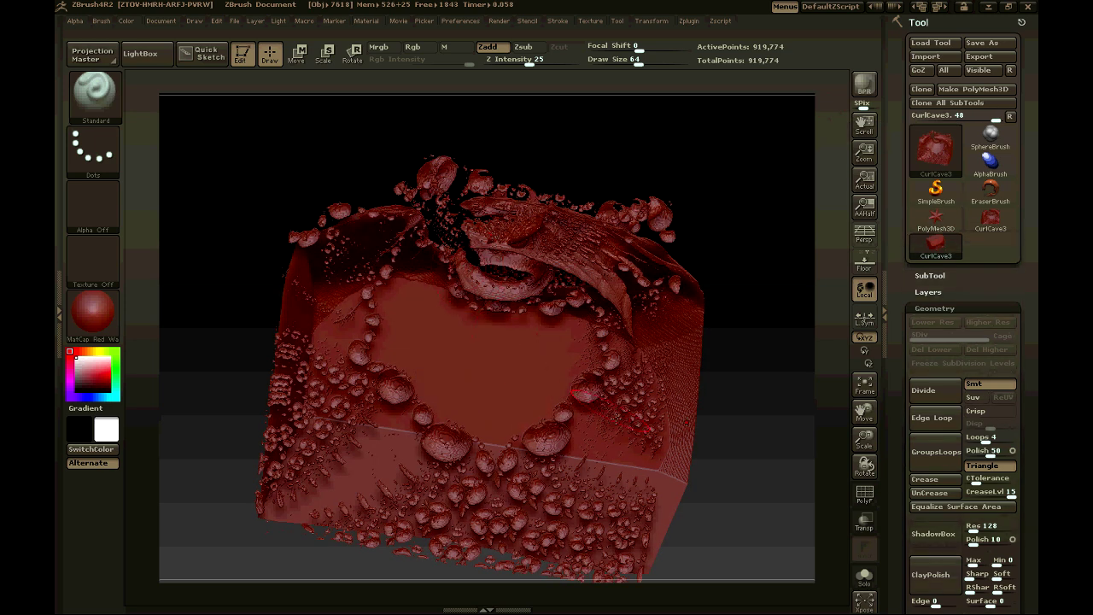
{"action": "left_click_drag", "start_coordinate": [763, 478], "coordinate": [826, 459]}
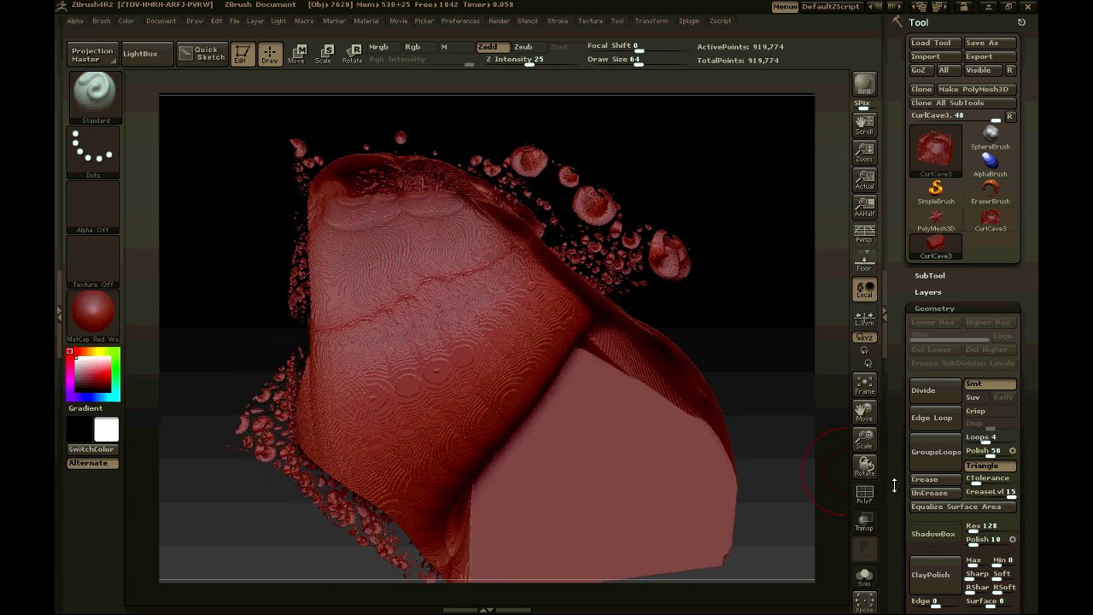
{"action": "left_click_drag", "start_coordinate": [894, 485], "coordinate": [918, 261]}
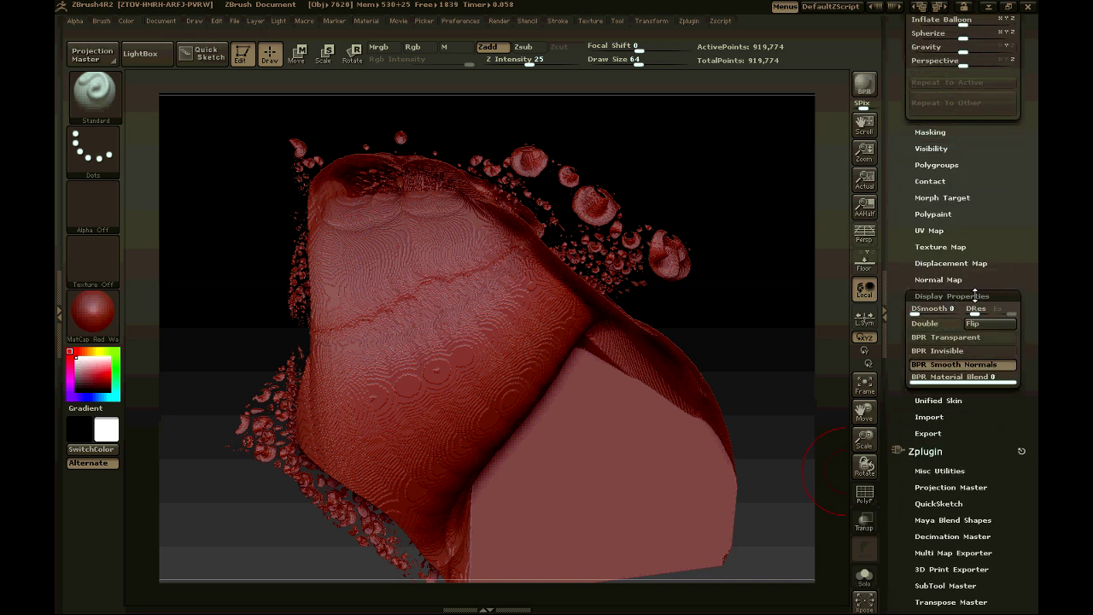
Step: Flip the cave mesh's normals, then rotate and zoom to examine its stepped voxel surface
{"action": "left_click", "coordinate": [621, 21]}
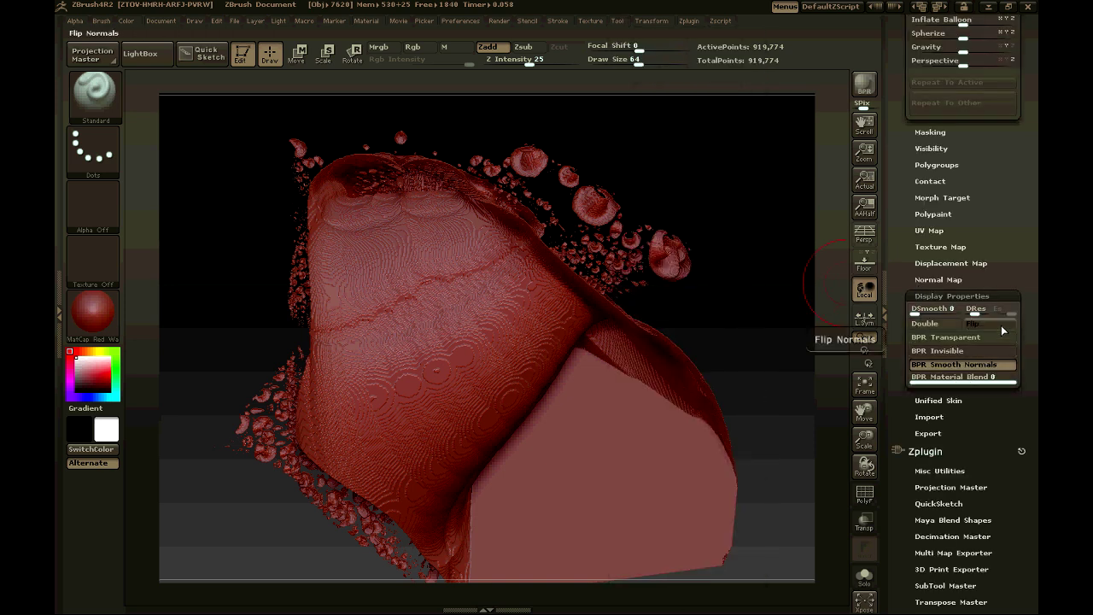
{"action": "left_click", "coordinate": [999, 323]}
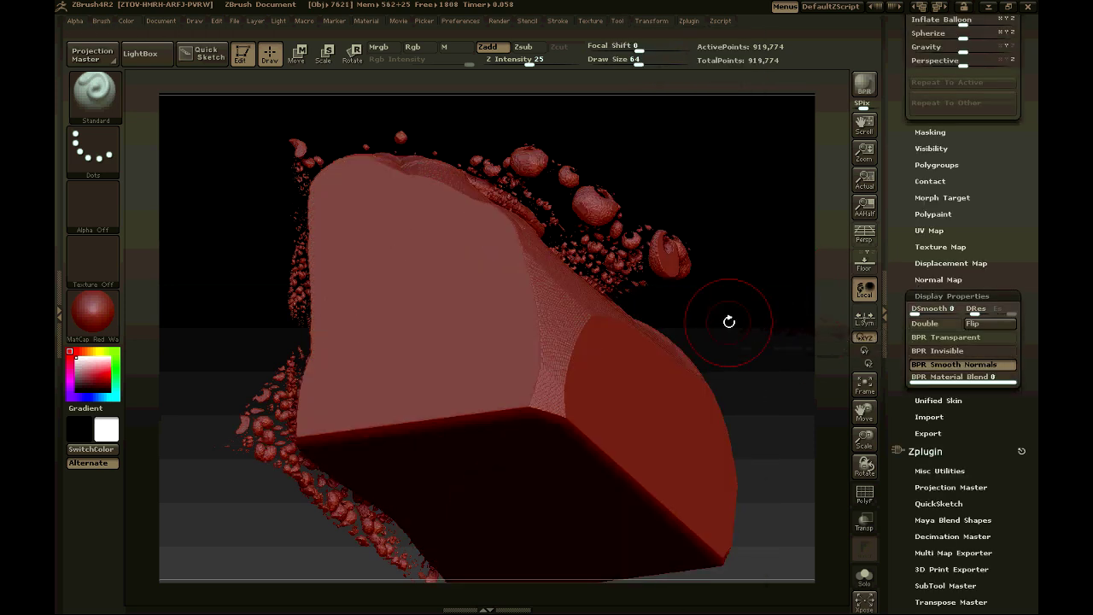
{"action": "left_click_drag", "start_coordinate": [731, 319], "coordinate": [761, 359]}
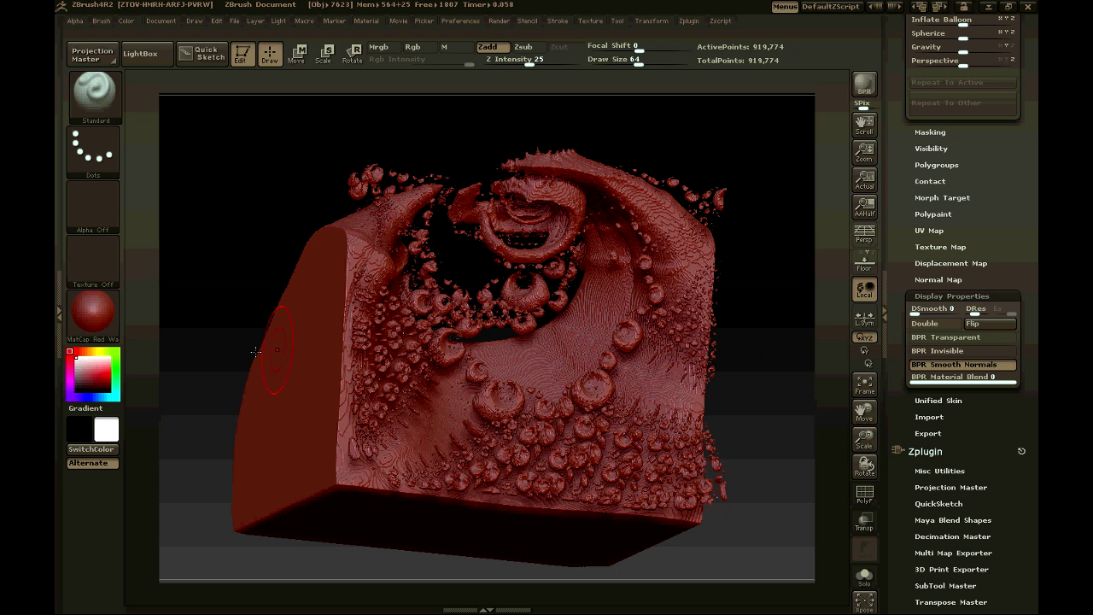
{"action": "left_click_drag", "start_coordinate": [264, 141], "coordinate": [253, 257]}
{"action": "left_click_drag", "start_coordinate": [864, 440], "coordinate": [882, 496]}
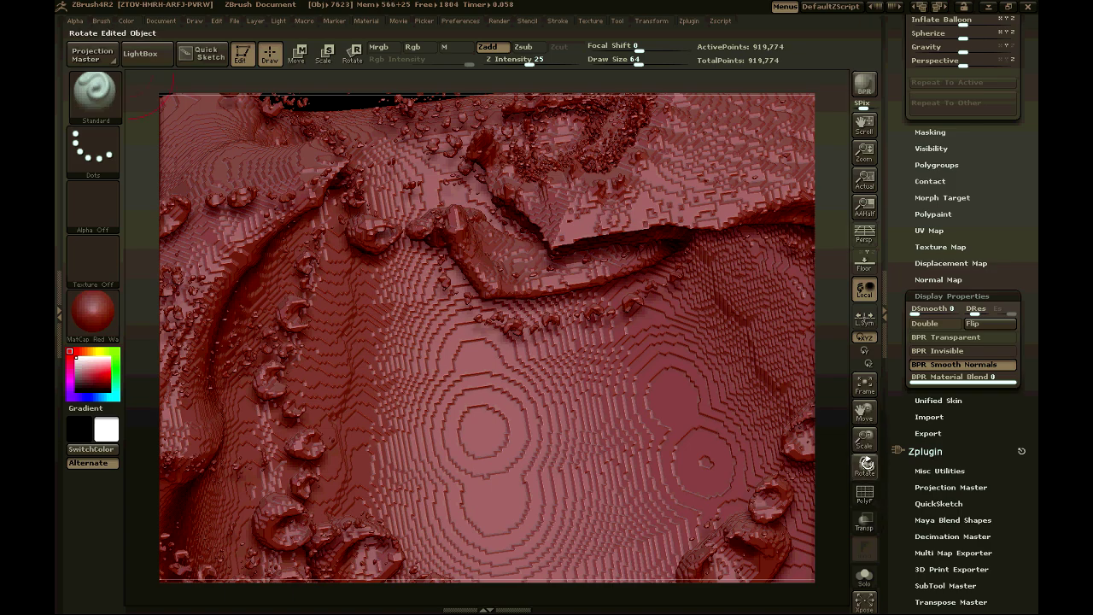
{"action": "left_click_drag", "start_coordinate": [865, 465], "coordinate": [867, 437]}
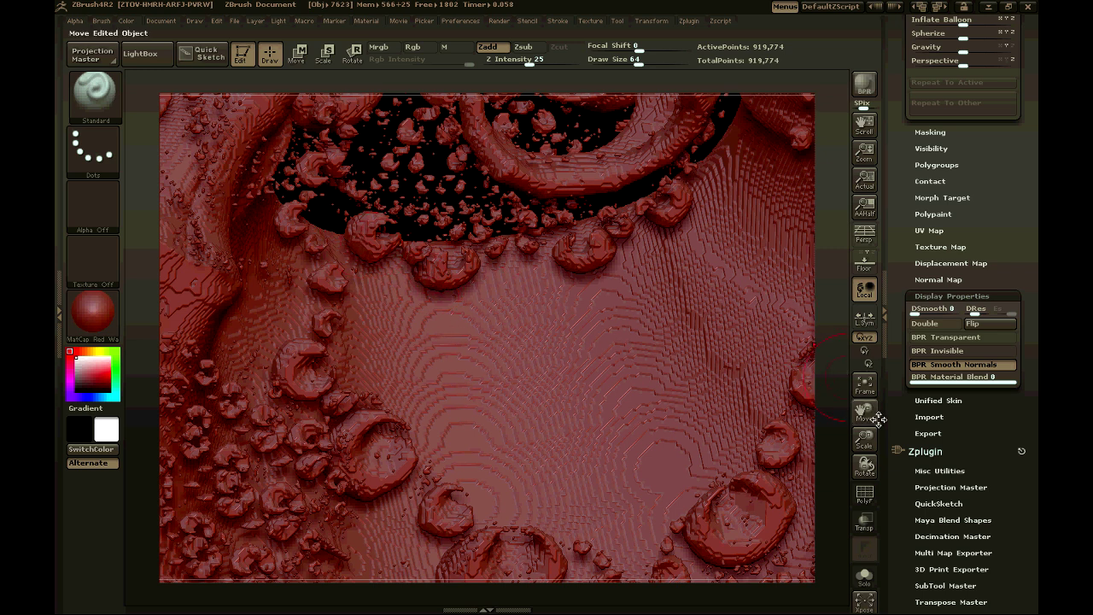
{"action": "left_click_drag", "start_coordinate": [858, 439], "coordinate": [840, 341]}
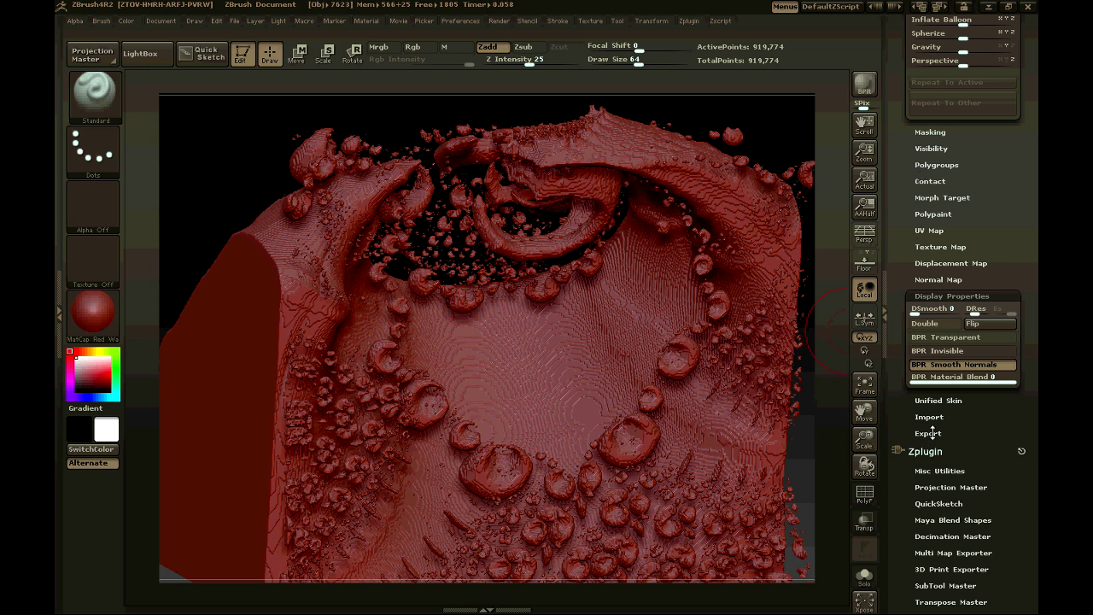
{"action": "scroll", "coordinate": [899, 341], "scroll_direction": "up", "scroll_amount": 10}
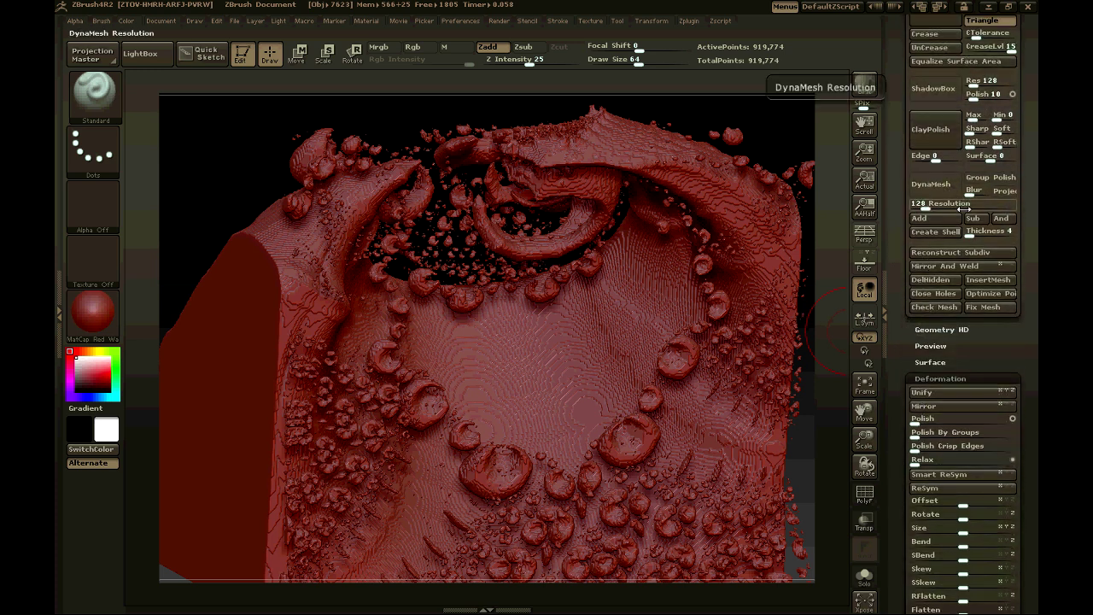
Step: DynaMesh the cave at blur 0 and resolution 448, comparing before and after with undo/redo
{"action": "left_click_drag", "start_coordinate": [971, 191], "coordinate": [965, 191]}
{"action": "left_click_drag", "start_coordinate": [941, 209], "coordinate": [956, 209]}
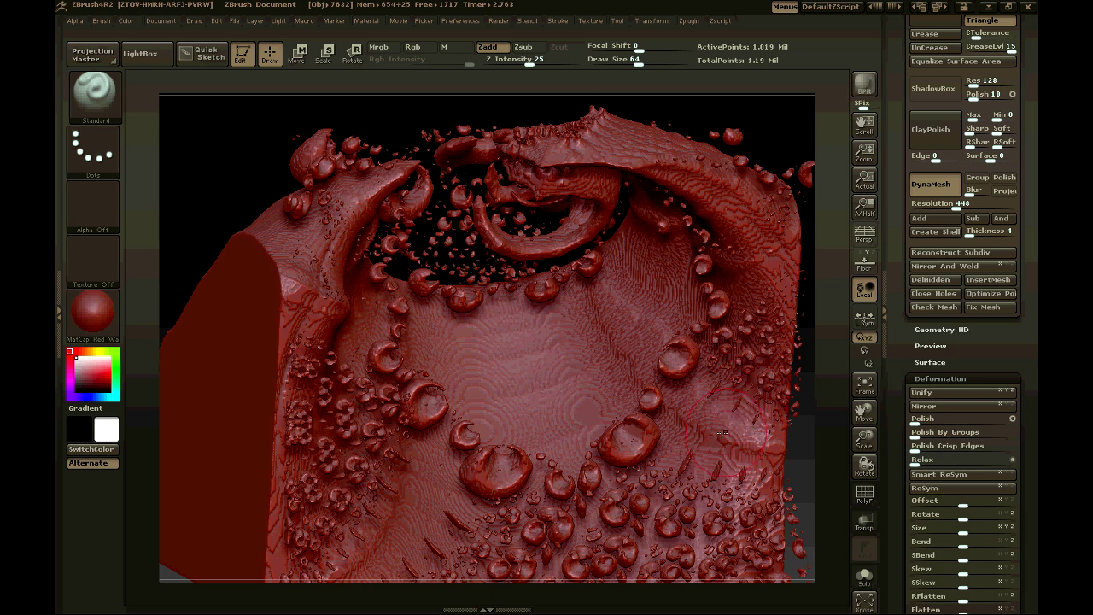
{"action": "key", "text": "ctrl+z"}
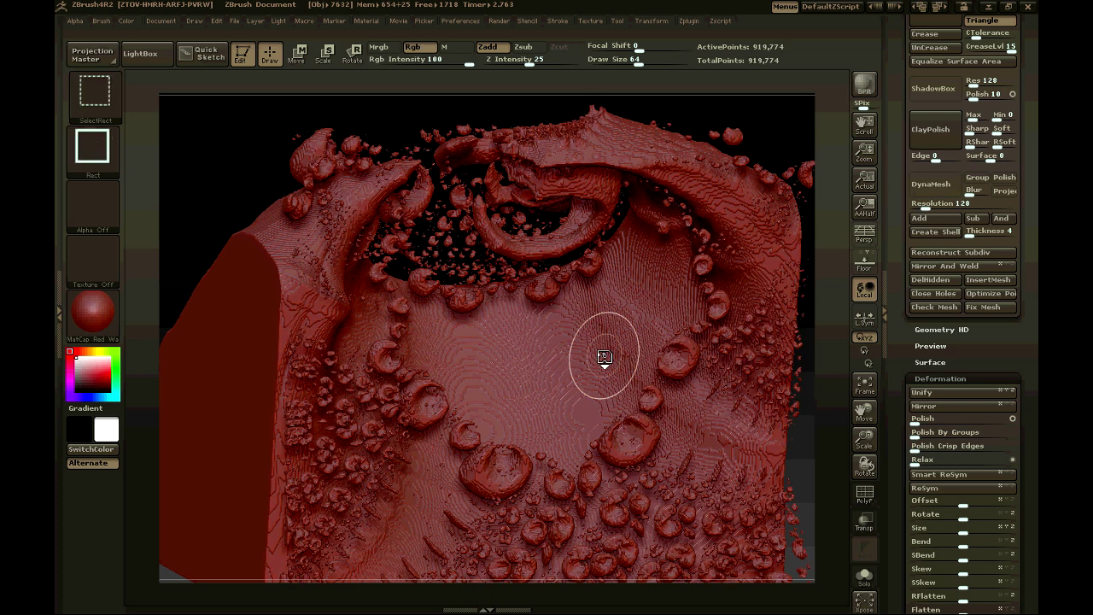
{"action": "key", "text": "ctrl+shift+z"}
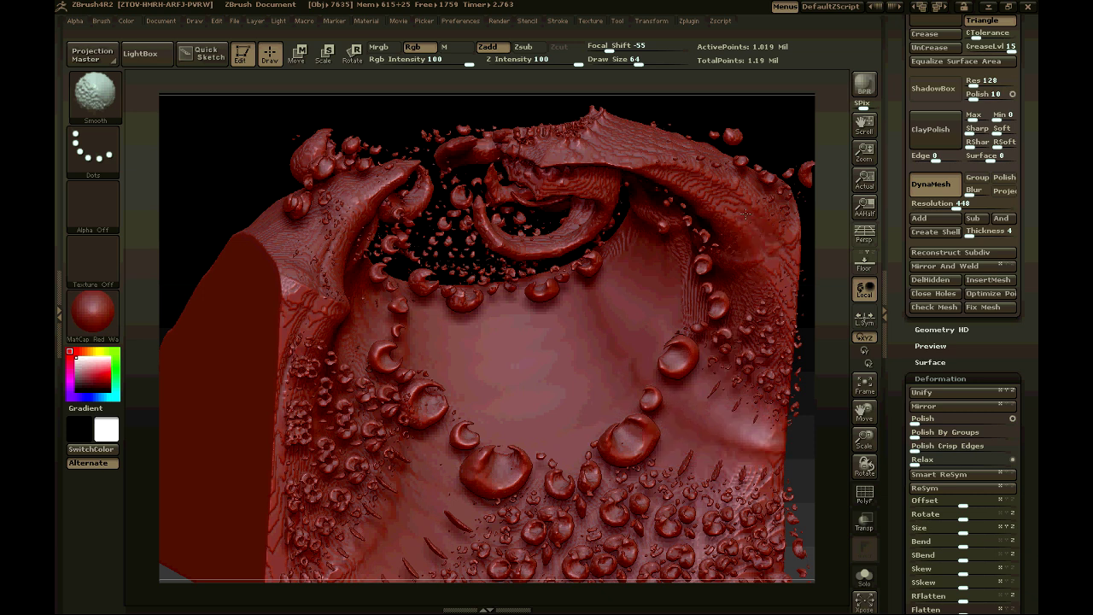
{"action": "left_click_drag", "start_coordinate": [629, 251], "coordinate": [642, 288], "text": "shift"}
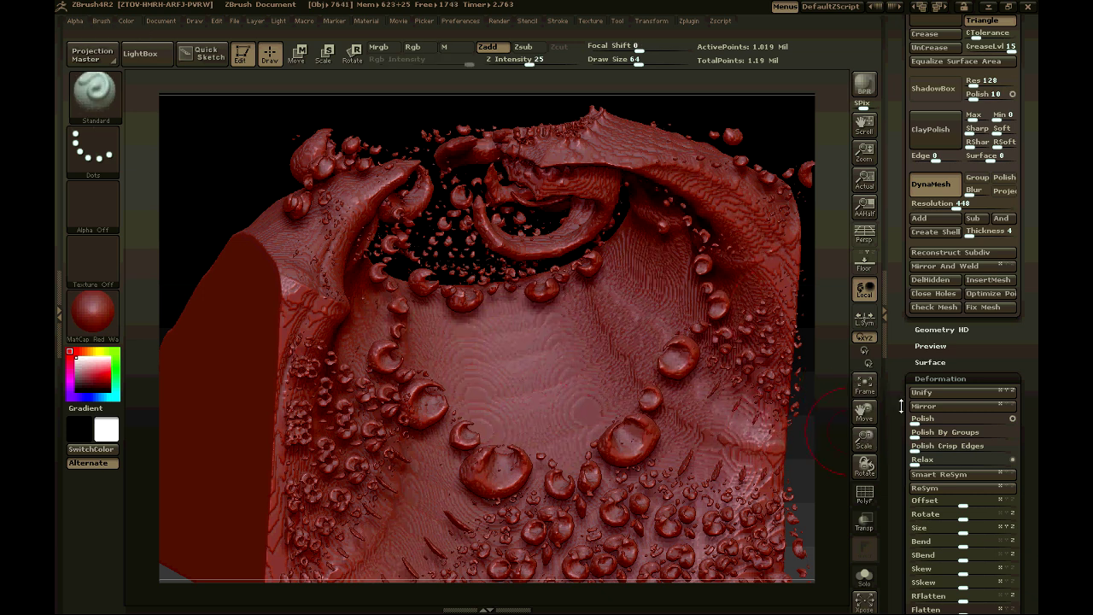
Step: Smooth the upper middle of the mesh and apply Mask By Cavity across the surface
{"action": "left_click_drag", "start_coordinate": [901, 405], "coordinate": [887, 233]}
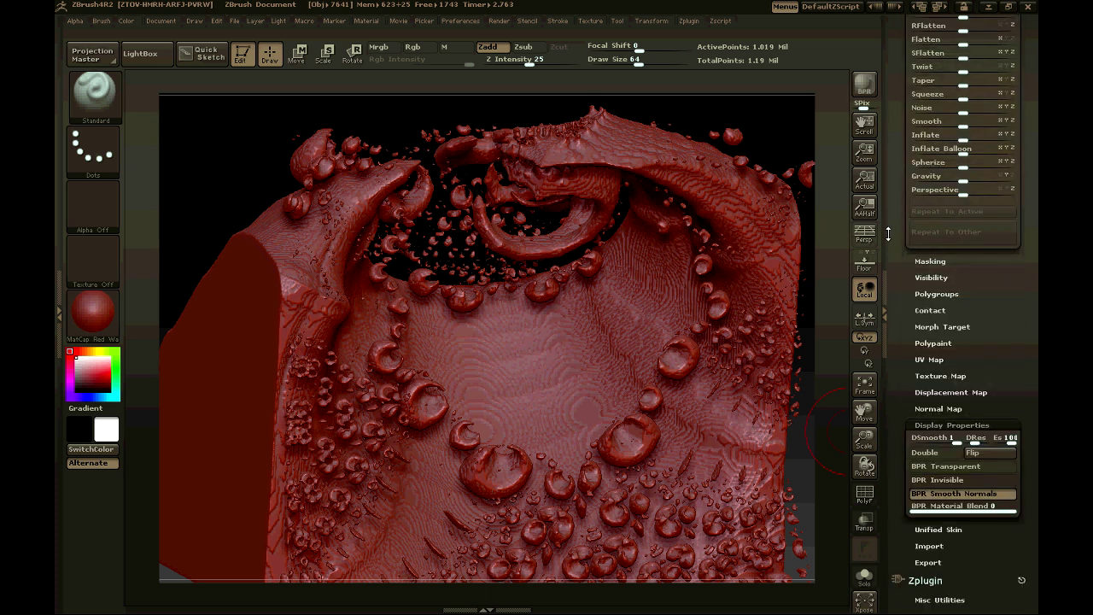
{"action": "left_click", "coordinate": [932, 261]}
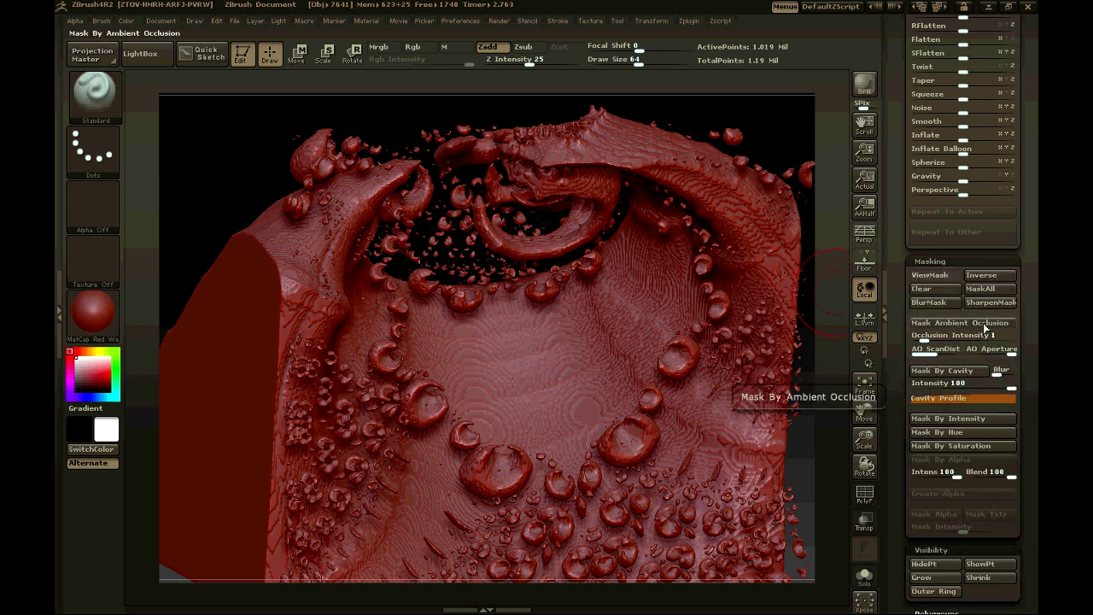
{"action": "left_click", "coordinate": [939, 372]}
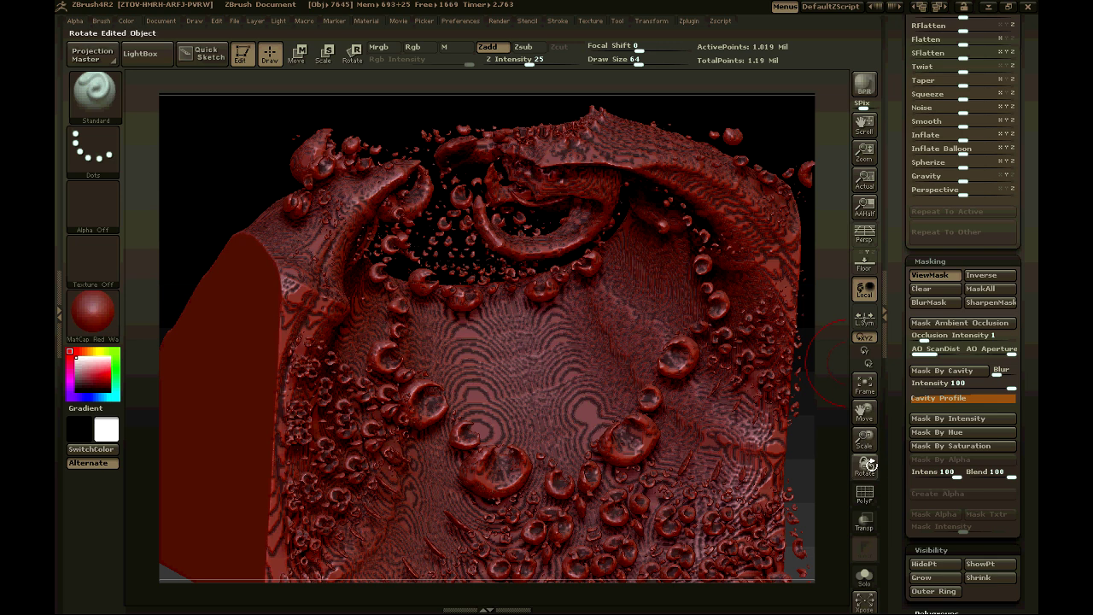
{"action": "left_click_drag", "start_coordinate": [871, 464], "coordinate": [865, 489]}
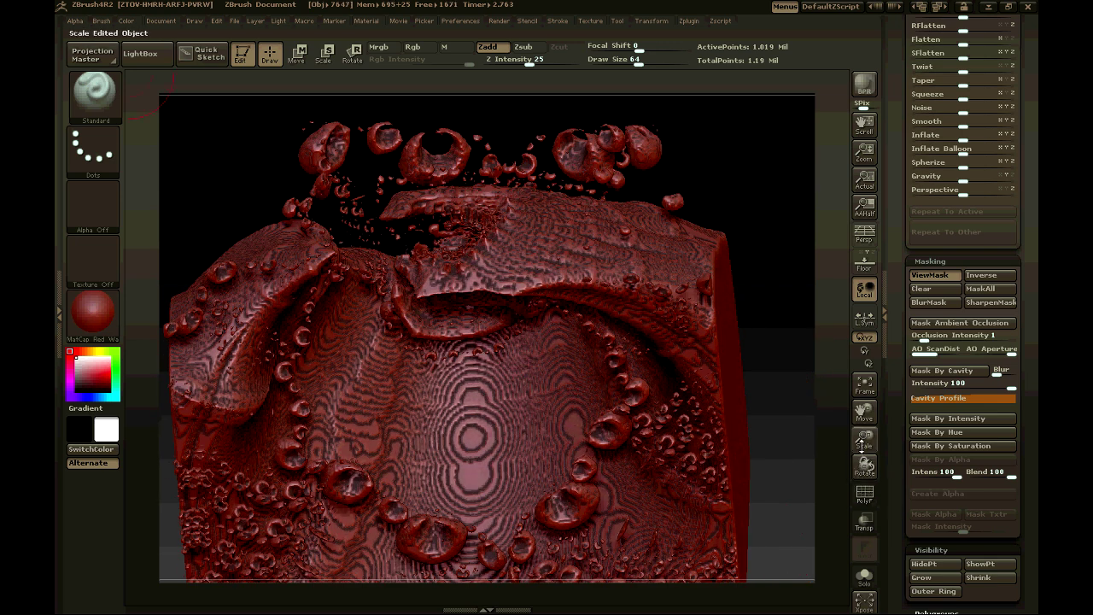
{"action": "left_click_drag", "start_coordinate": [864, 440], "coordinate": [836, 505]}
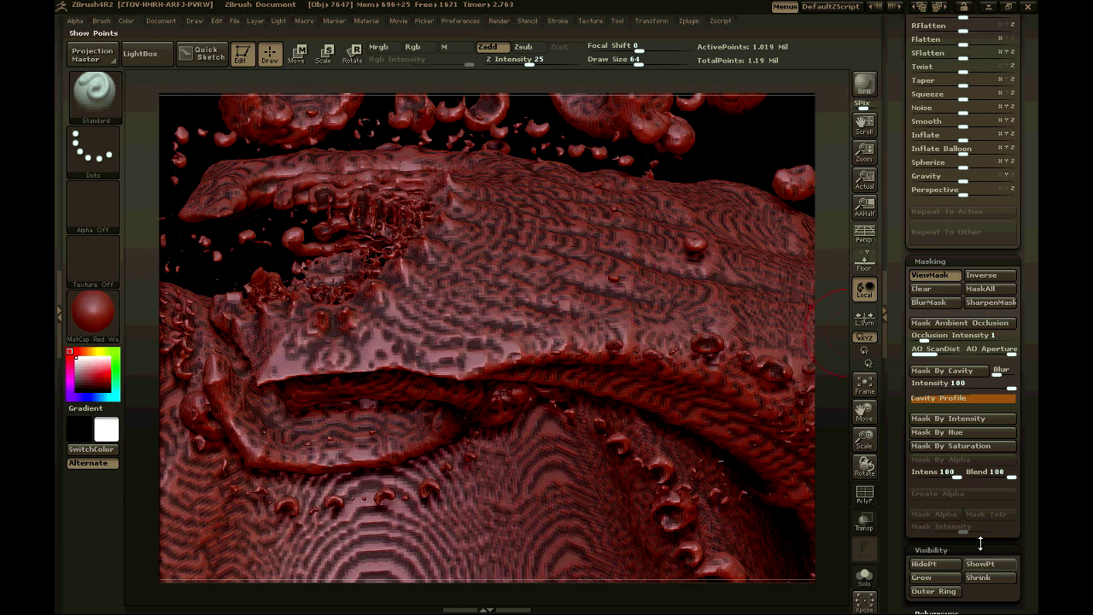
Step: Invert the cavity mask and review the model from the front before minimizing ZBrush
{"action": "left_click", "coordinate": [734, 130], "text": "ctrl"}
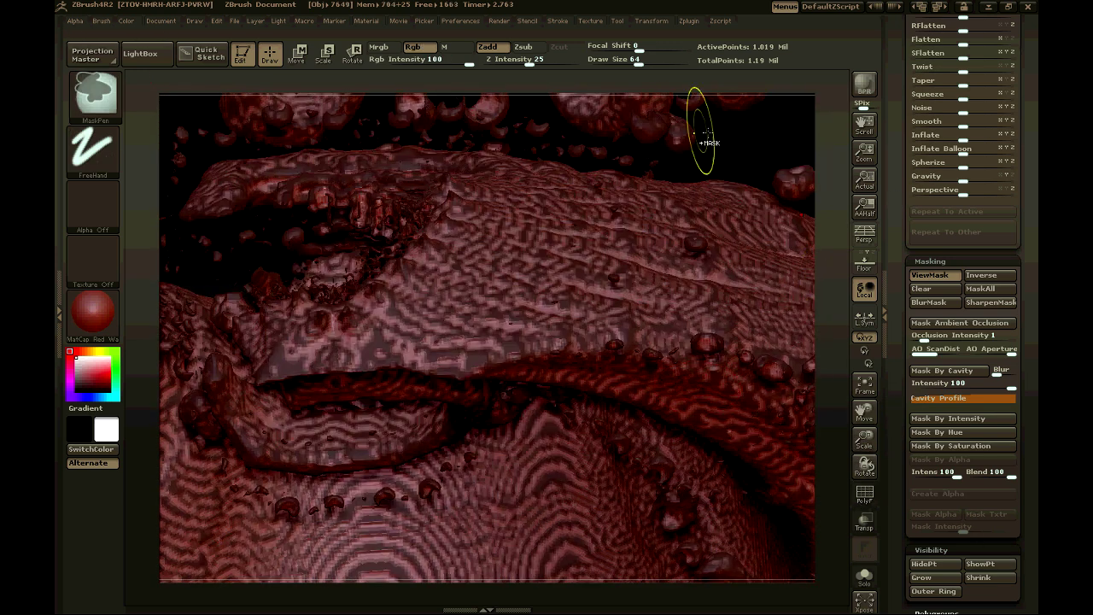
{"action": "left_click_drag", "start_coordinate": [864, 440], "coordinate": [864, 461]}
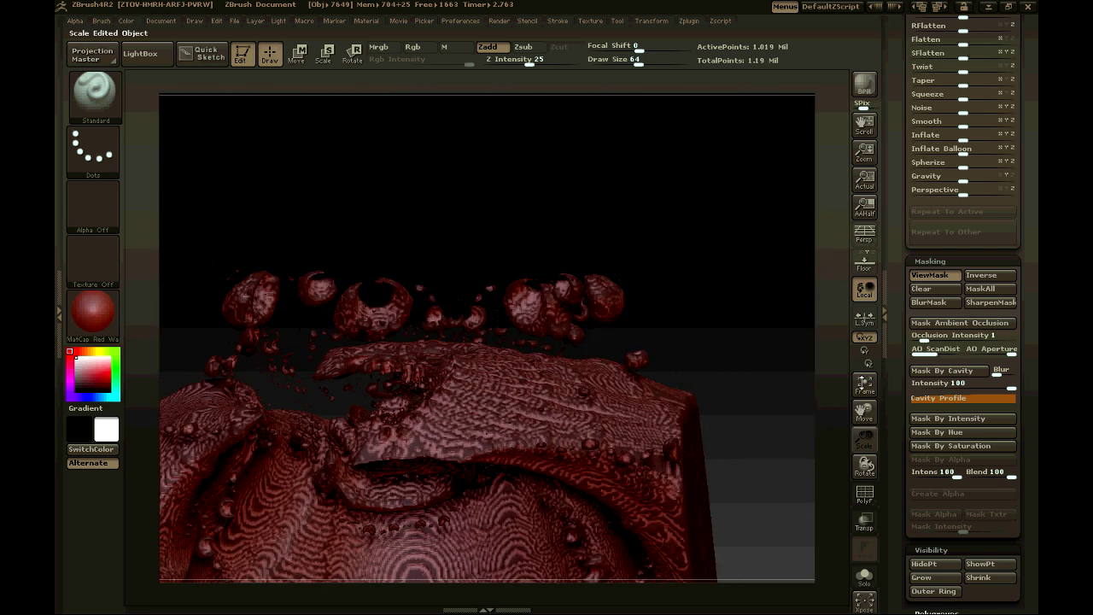
{"action": "left_click_drag", "start_coordinate": [708, 327], "coordinate": [766, 281]}
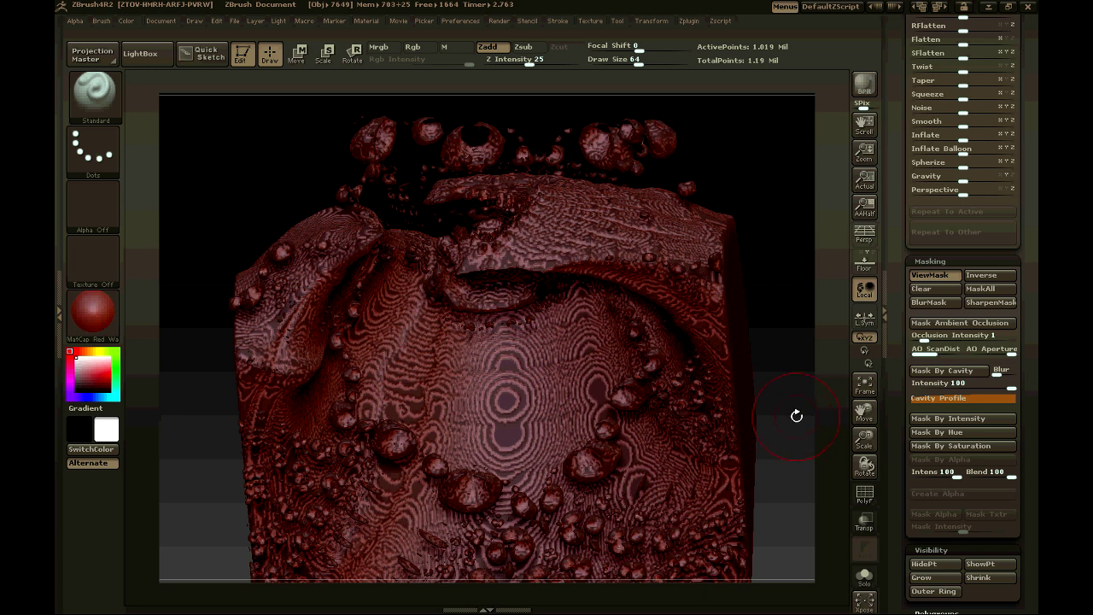
{"action": "left_click", "coordinate": [988, 8]}
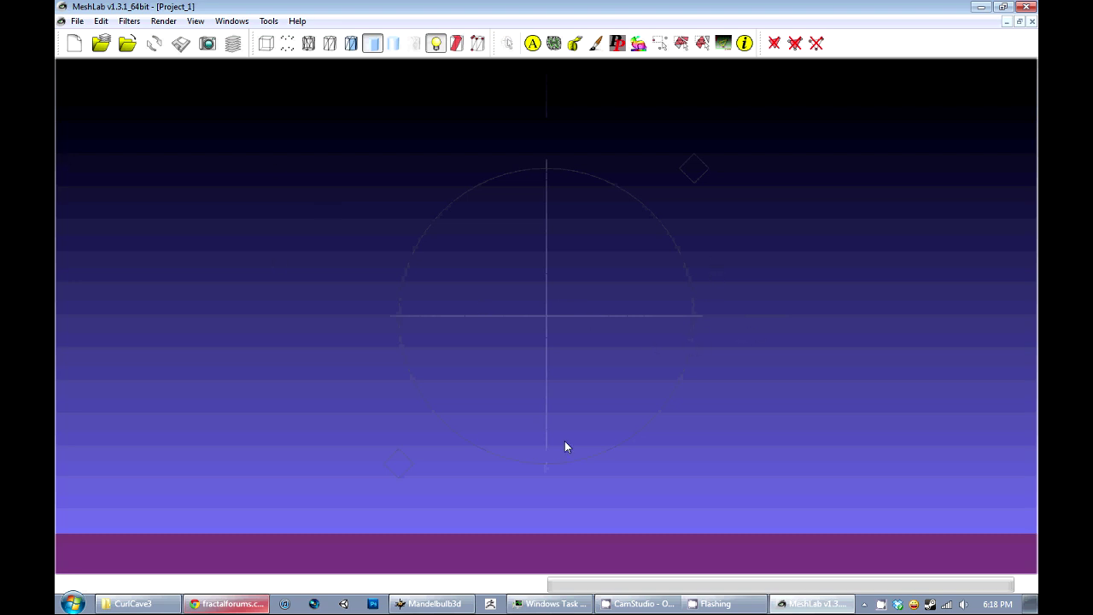
Step: Switch to the fractalforums 'Voxel image stack and then what?' thread in Chrome
{"action": "left_click", "coordinate": [226, 604]}
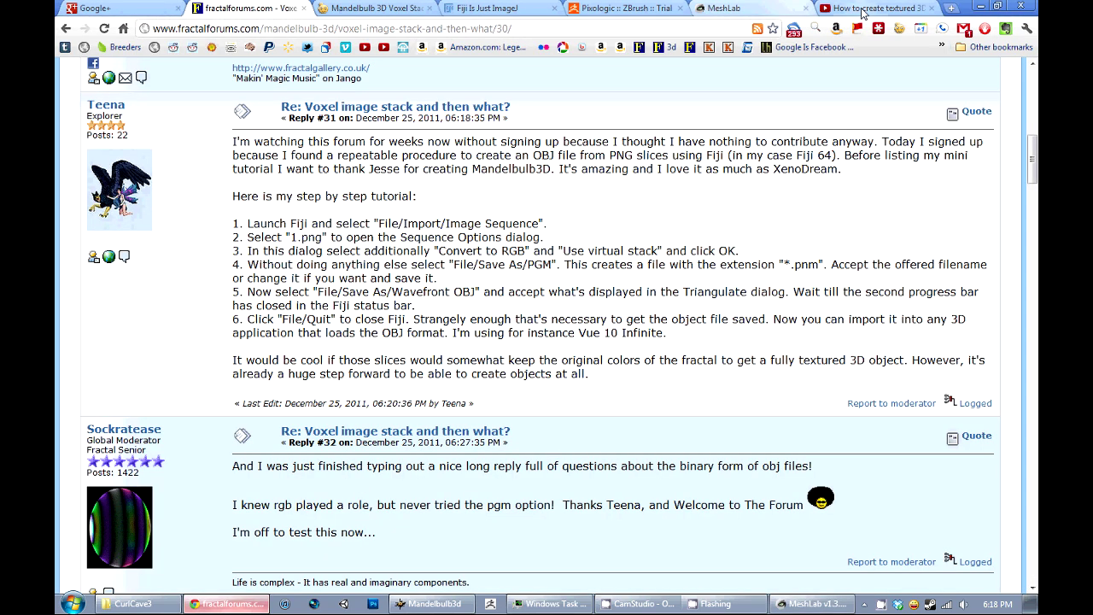
Step: Scroll through the 'How to create textured 3D meshes with Mandelbulb 3D' YouTube video, then go to the MeshLab page
{"action": "left_click", "coordinate": [862, 13]}
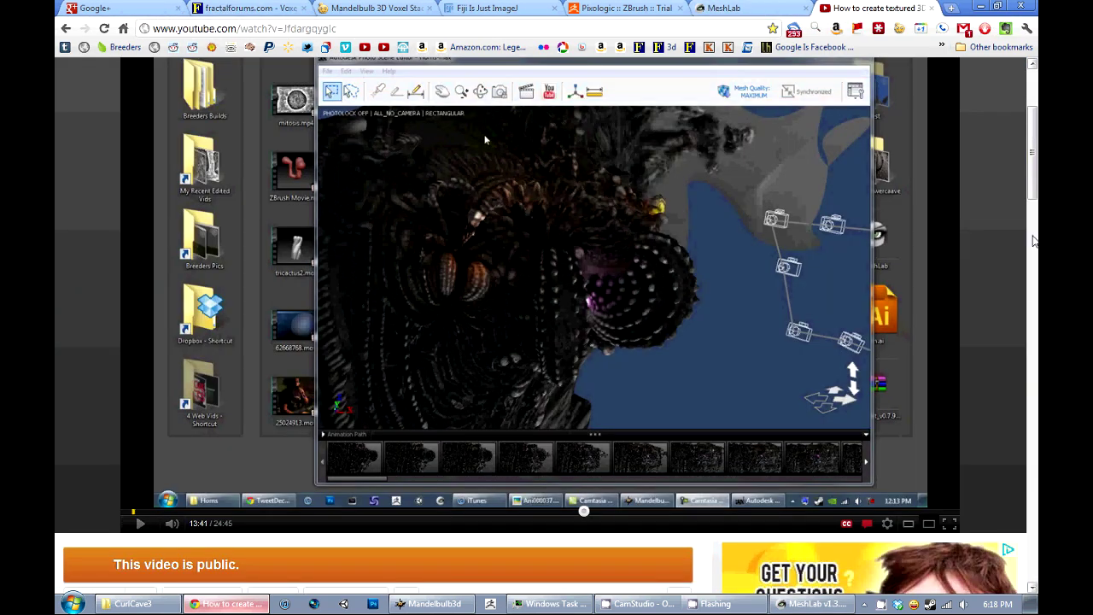
{"action": "left_click_drag", "start_coordinate": [1032, 189], "coordinate": [1031, 162]}
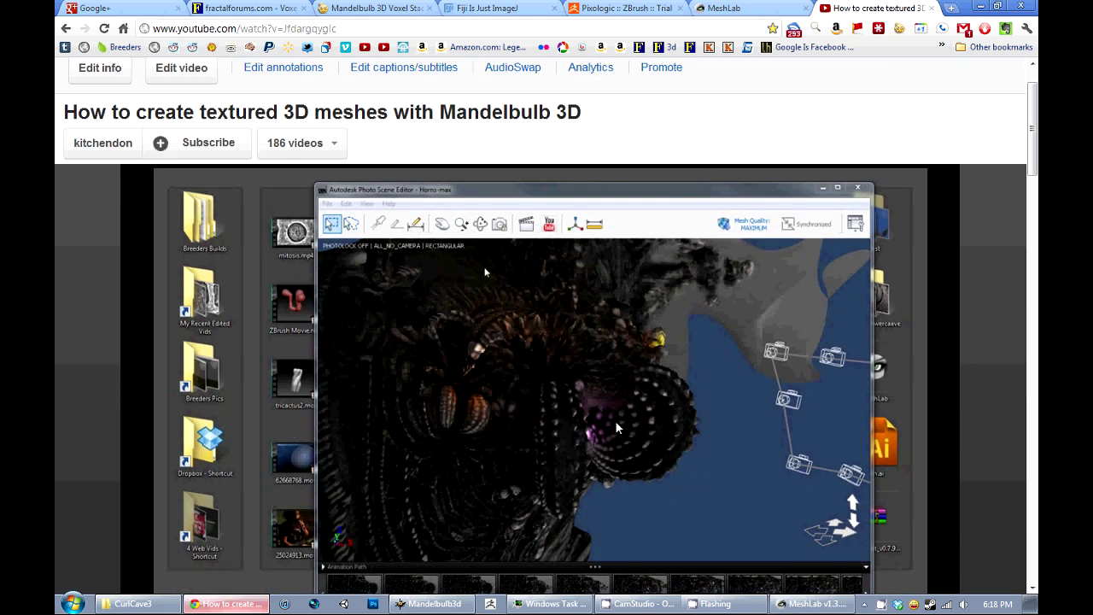
{"action": "mouse_move", "coordinate": [1032, 161]}
{"action": "left_mouse_down"}
{"action": "mouse_move", "coordinate": [1033, 179]}
{"action": "mouse_move", "coordinate": [1033, 156]}
{"action": "left_mouse_up"}
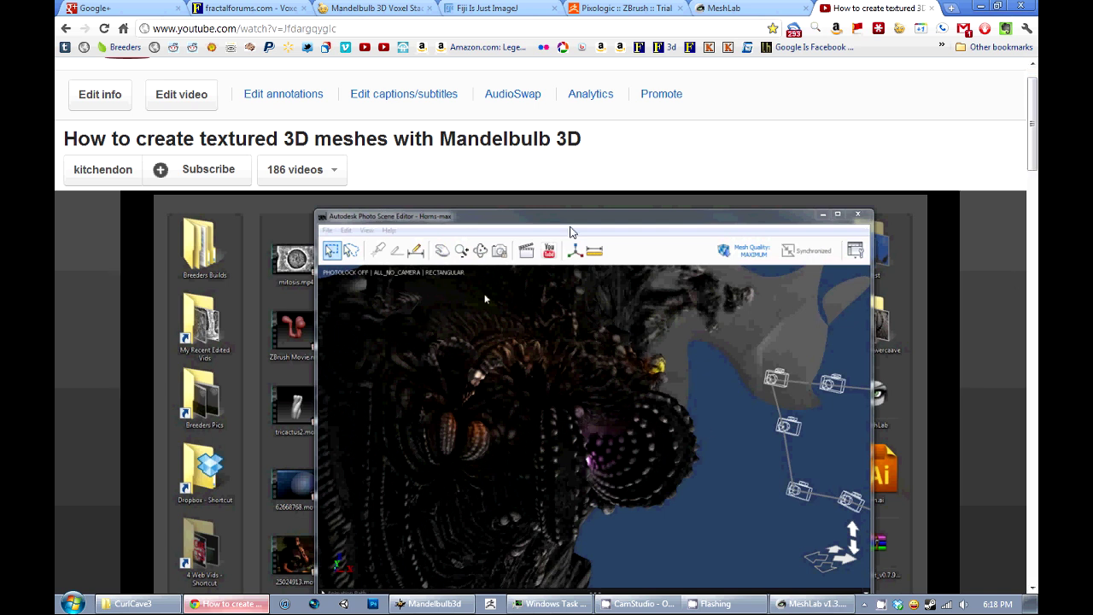
{"action": "left_click_drag", "start_coordinate": [1035, 152], "coordinate": [1034, 184]}
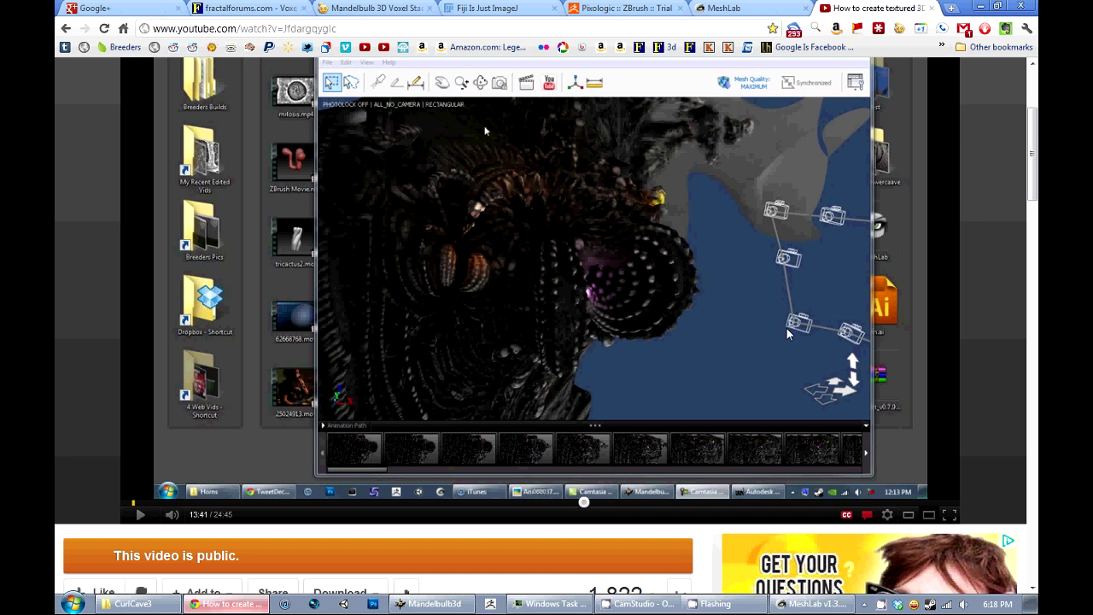
{"action": "left_click_drag", "start_coordinate": [1032, 154], "coordinate": [1033, 140]}
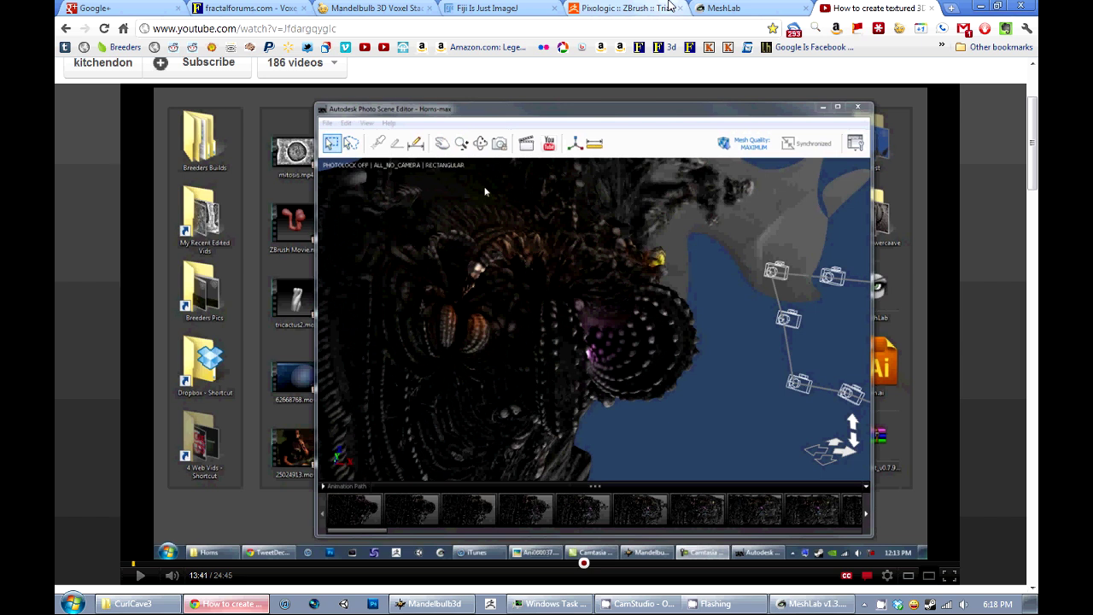
{"action": "left_click", "coordinate": [724, 10]}
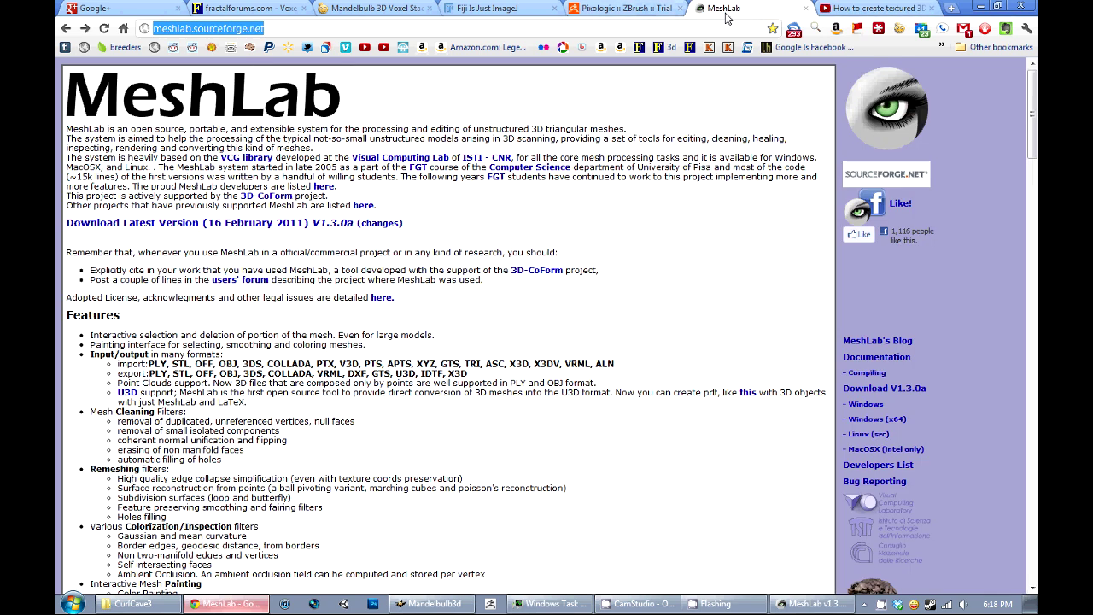
Step: Import CurlCave3.pgm.obj from the CurlCave3 folder into MeshLab (919,774 vertices, 1,817,736 faces)
{"action": "left_click", "coordinate": [813, 603]}
{"action": "left_click", "coordinate": [78, 22]}
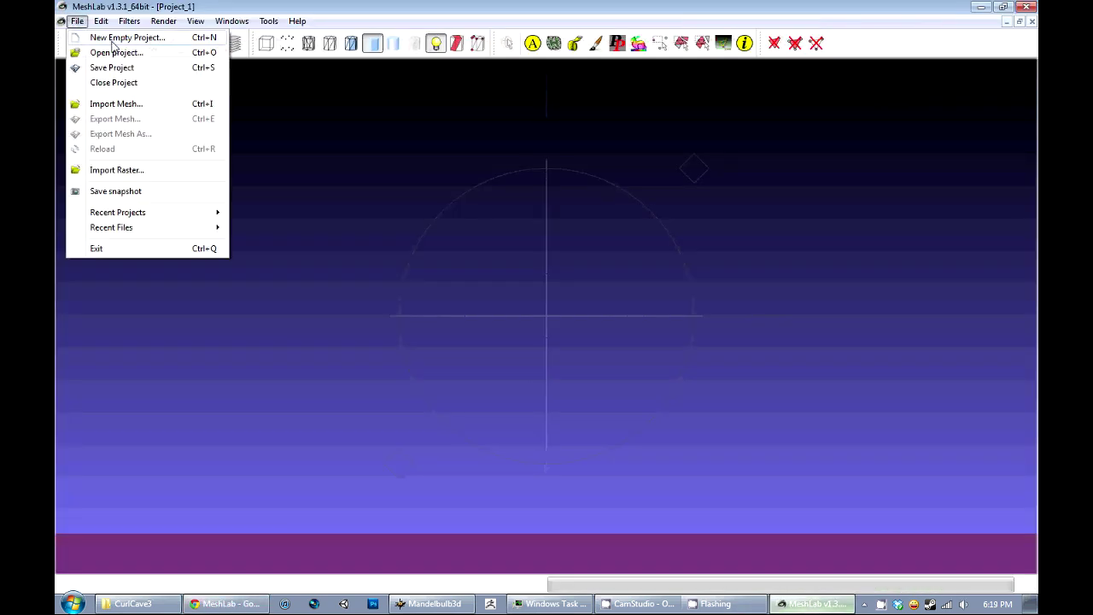
{"action": "left_click", "coordinate": [119, 103]}
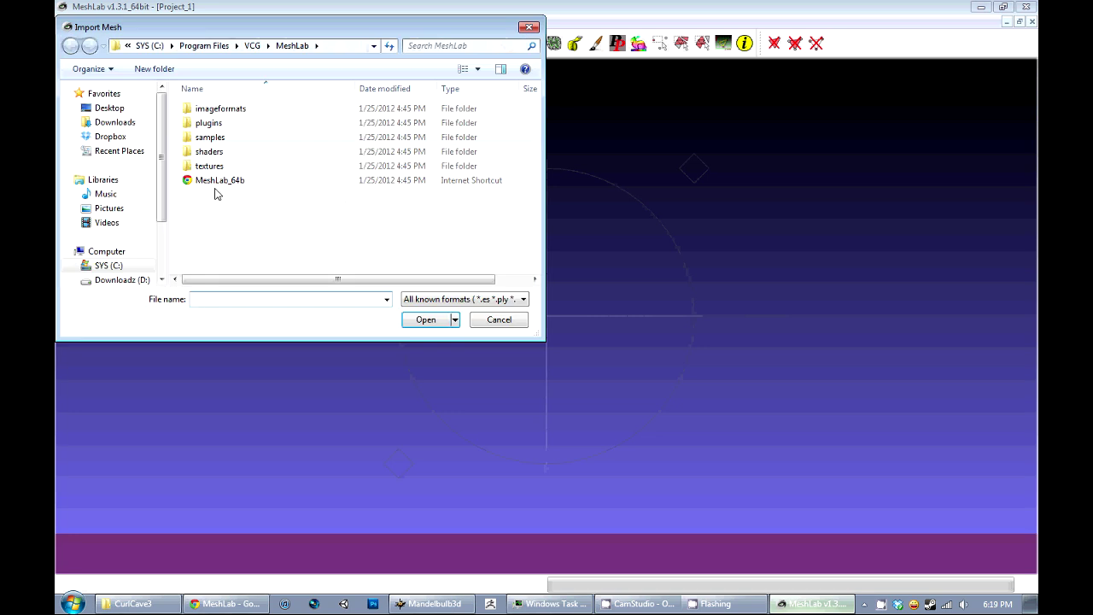
{"action": "left_click", "coordinate": [120, 150]}
{"action": "double_click", "coordinate": [227, 108]}
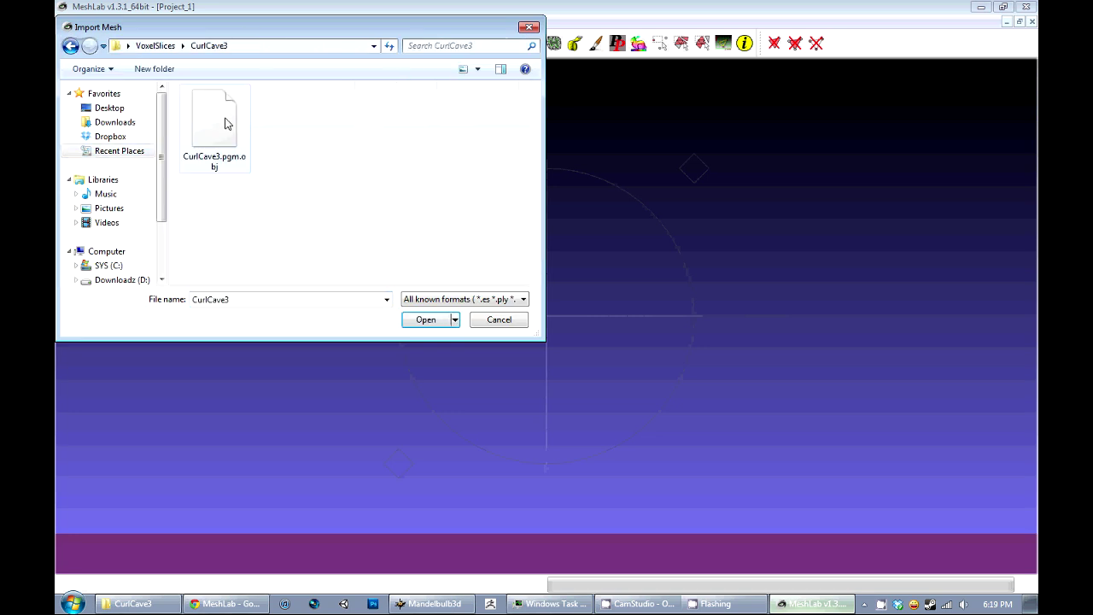
{"action": "double_click", "coordinate": [223, 122]}
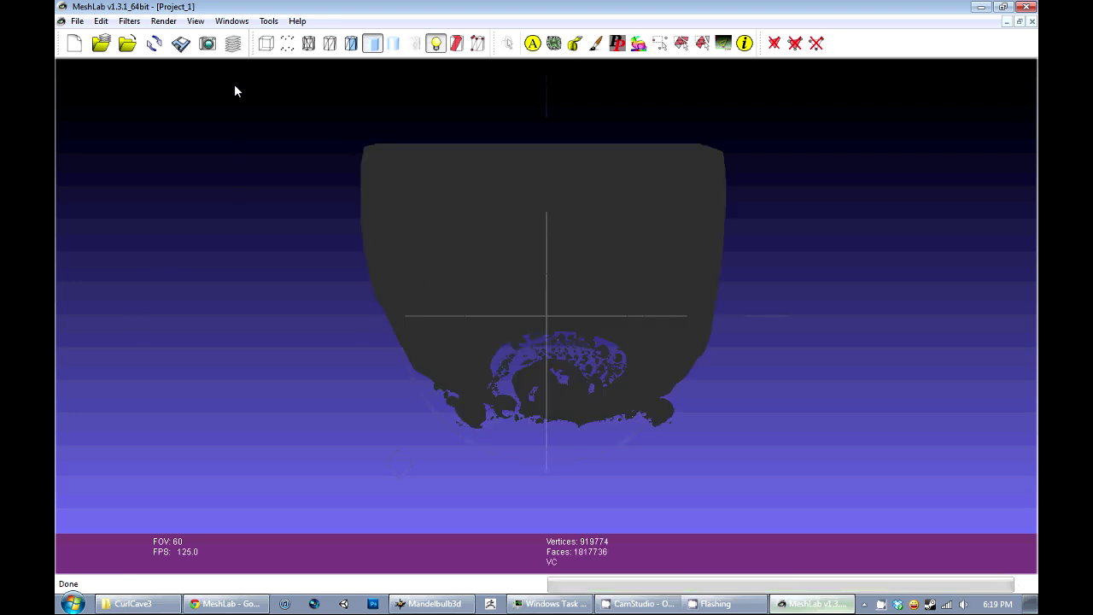
Step: Enable Fancy Lighting and switch the shading mode so the cave mesh renders bright white
{"action": "left_click", "coordinate": [161, 23]}
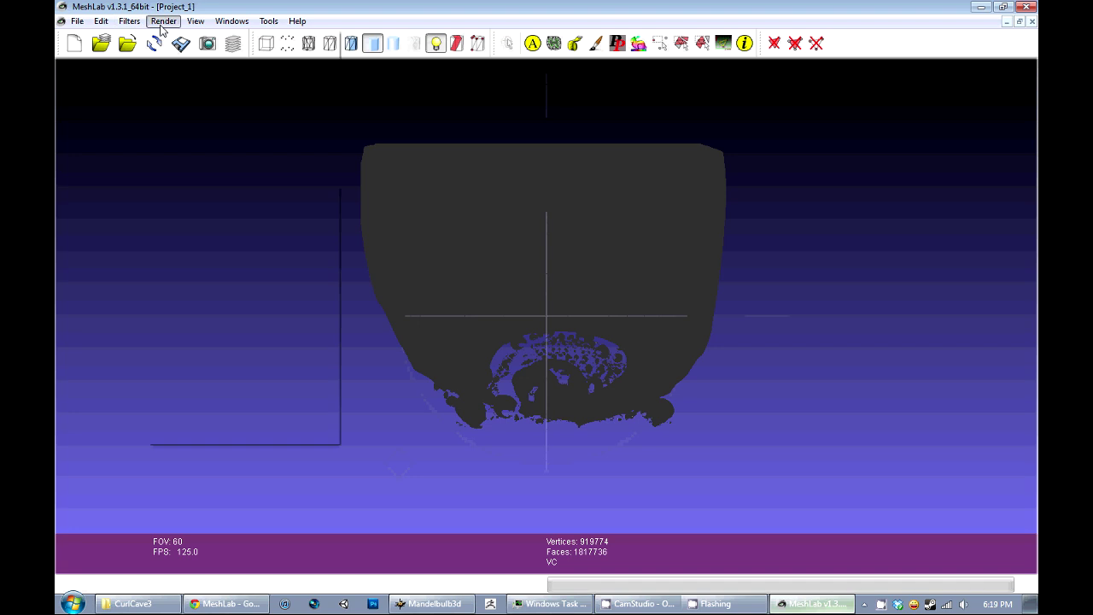
{"action": "mouse_move", "coordinate": [247, 54]}
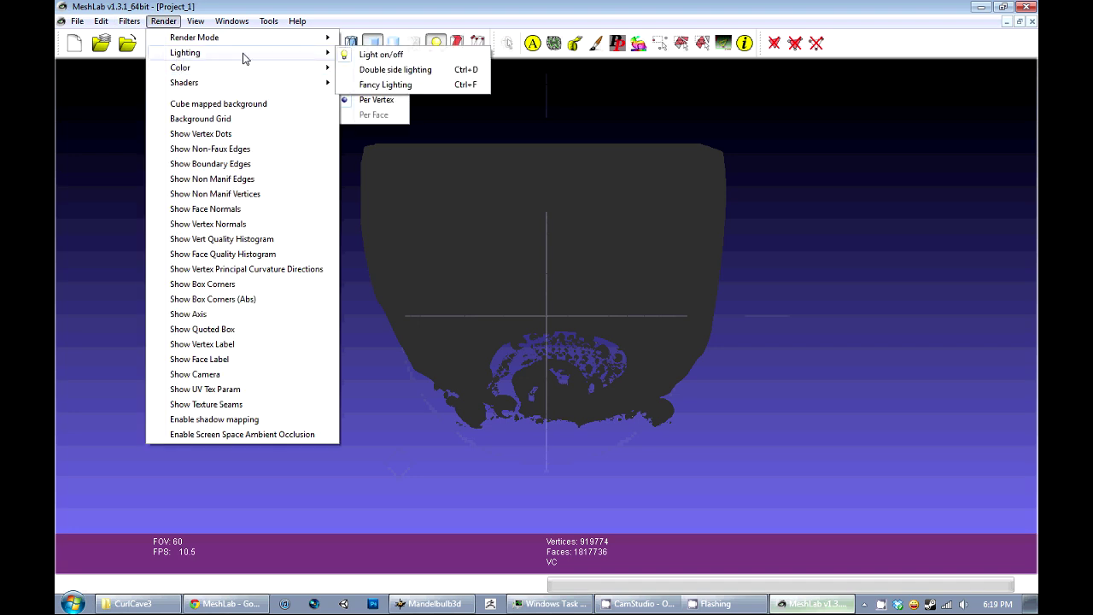
{"action": "left_click", "coordinate": [391, 85]}
{"action": "left_click", "coordinate": [395, 47]}
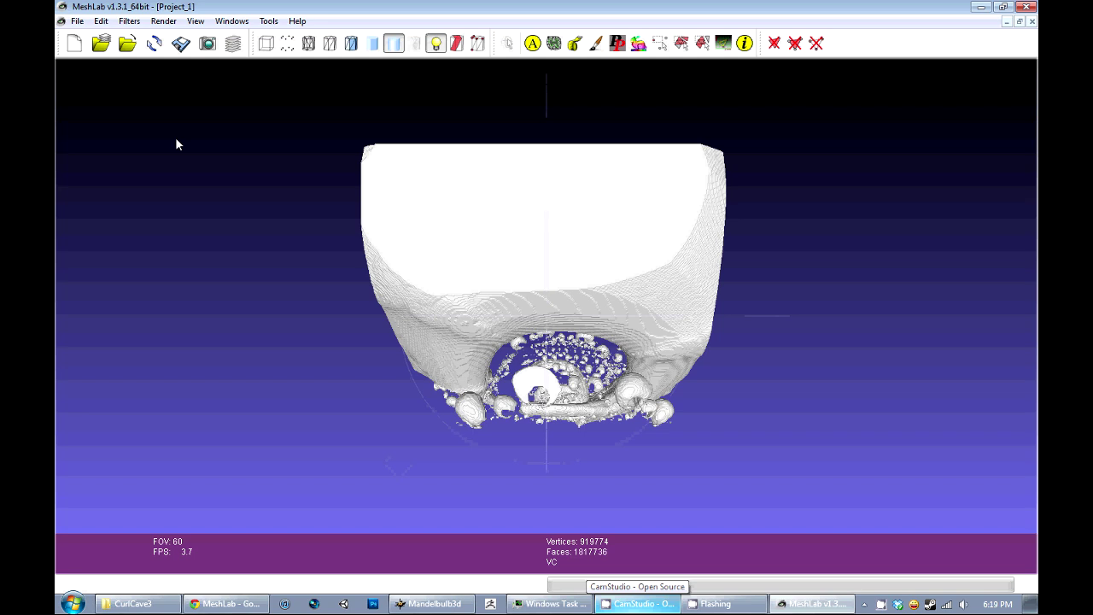
Step: Open the Merge Close Vertices filter from the Filters menu
{"action": "left_click", "coordinate": [161, 22]}
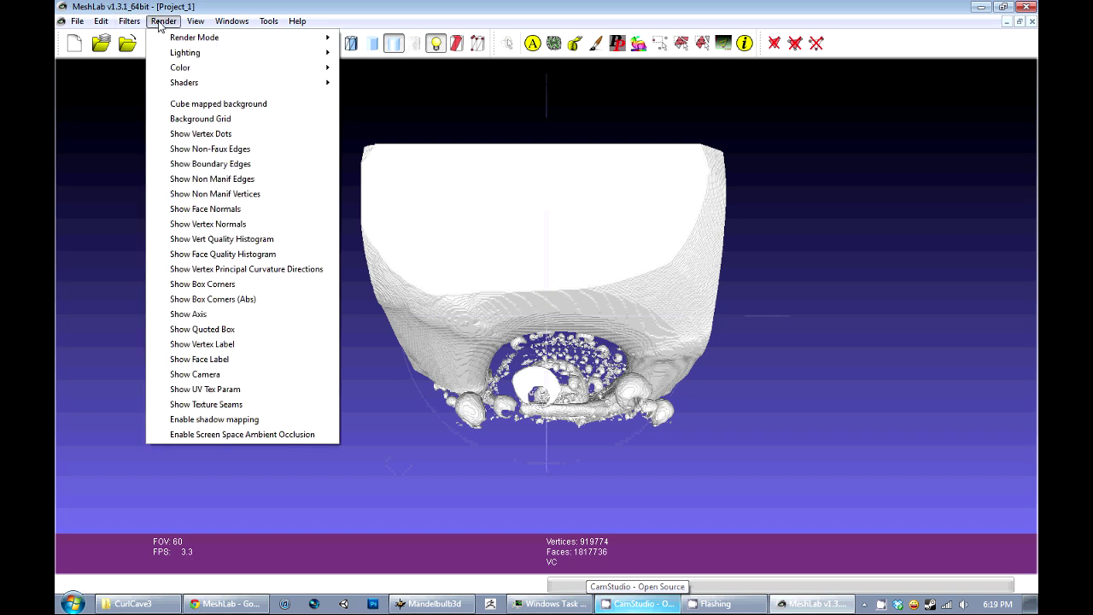
{"action": "mouse_move", "coordinate": [137, 23]}
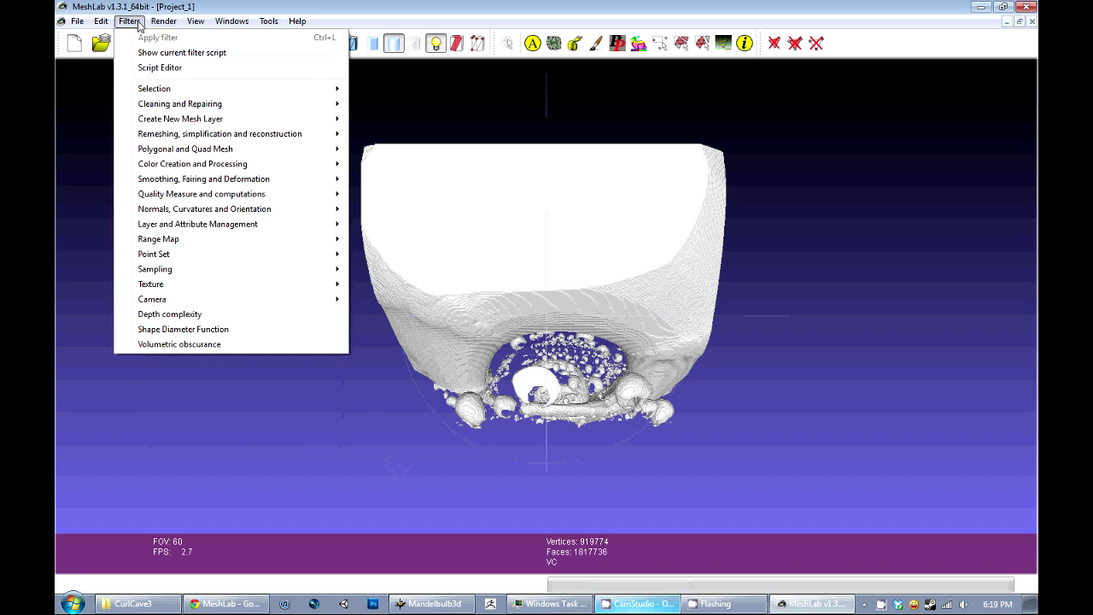
{"action": "mouse_move", "coordinate": [159, 92]}
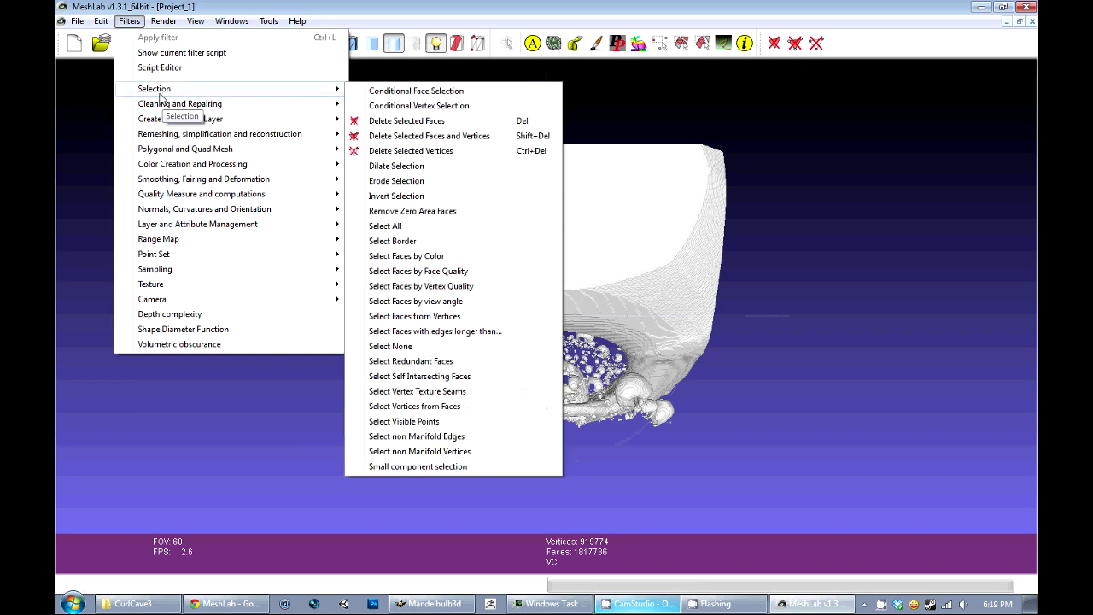
{"action": "mouse_move", "coordinate": [256, 135]}
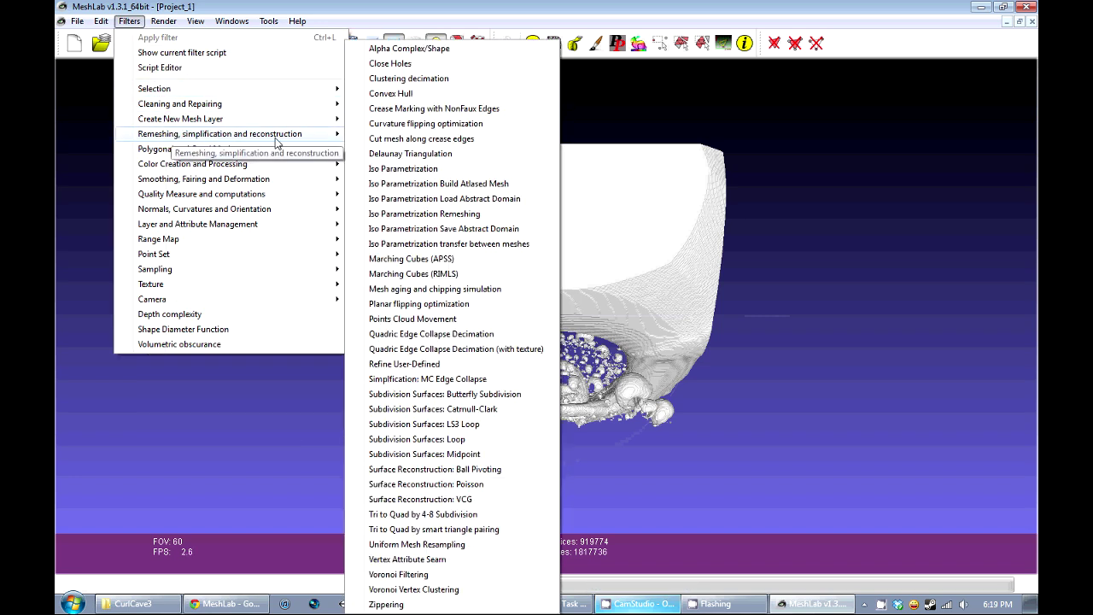
{"action": "mouse_move", "coordinate": [299, 105]}
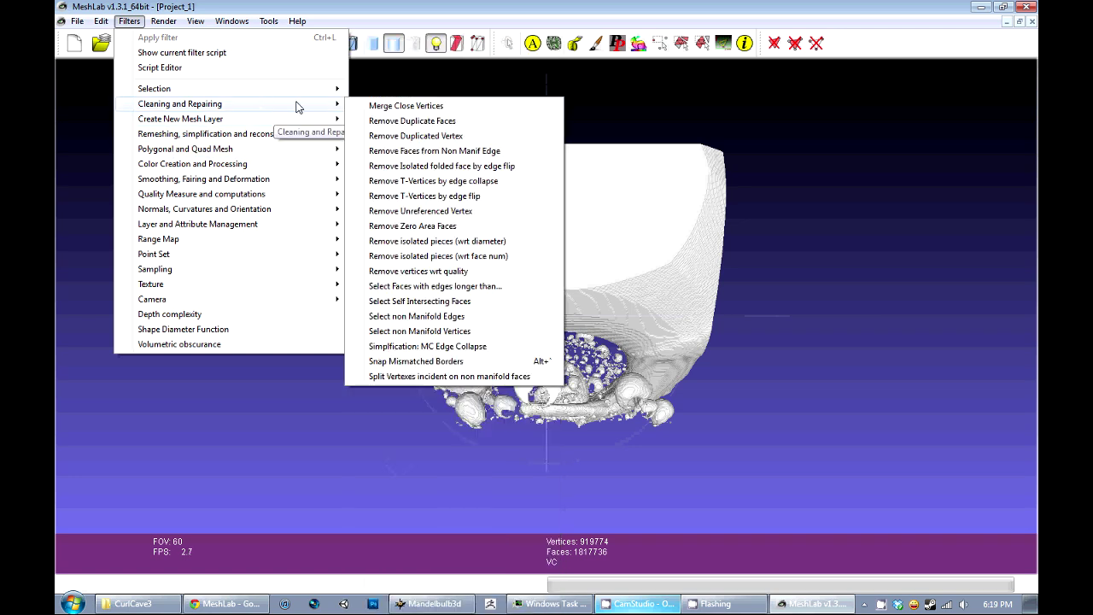
{"action": "left_click", "coordinate": [399, 111]}
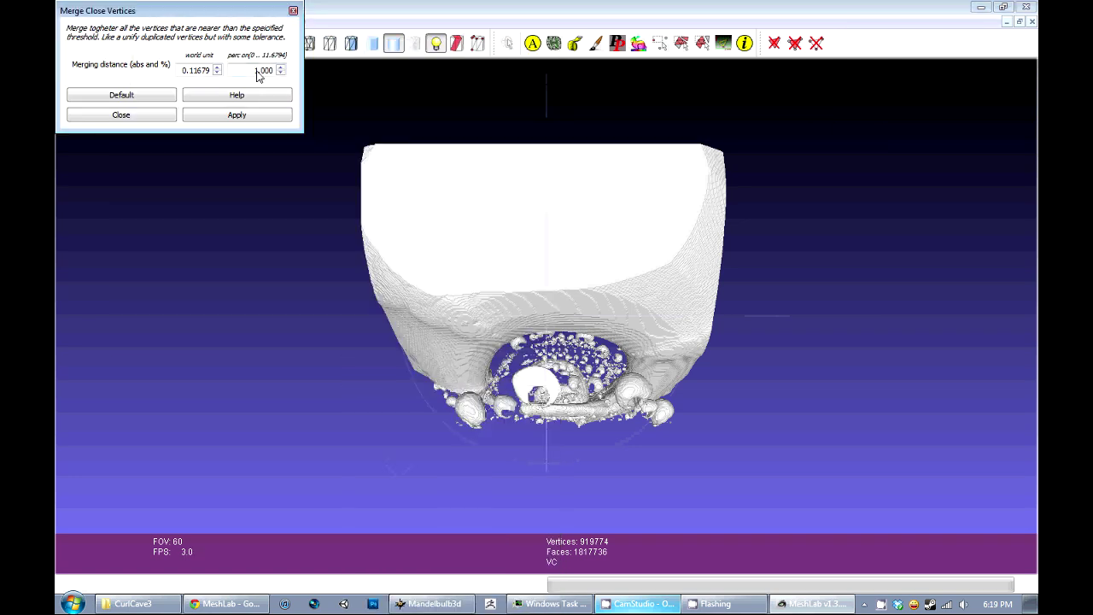
Step: Run the merge at 16 percent, orbit to check the result, and close the dialog
{"action": "left_click_drag", "start_coordinate": [256, 71], "coordinate": [260, 71]}
{"action": "double_click", "coordinate": [254, 72]}
{"action": "type", "text": "16"}
{"action": "left_click", "coordinate": [245, 117]}
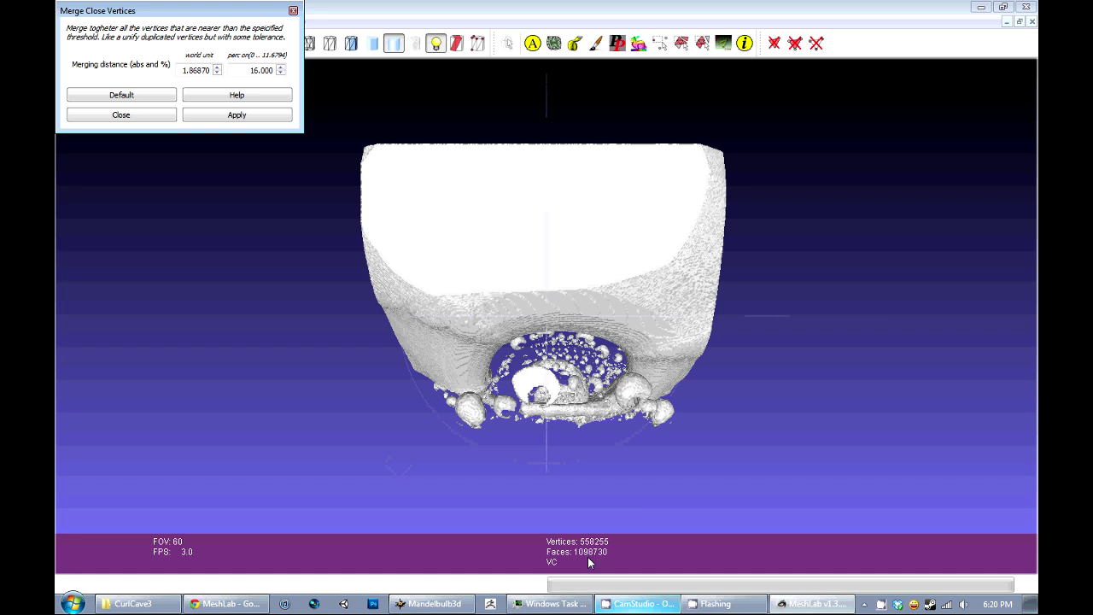
{"action": "left_click_drag", "start_coordinate": [751, 322], "coordinate": [541, 299]}
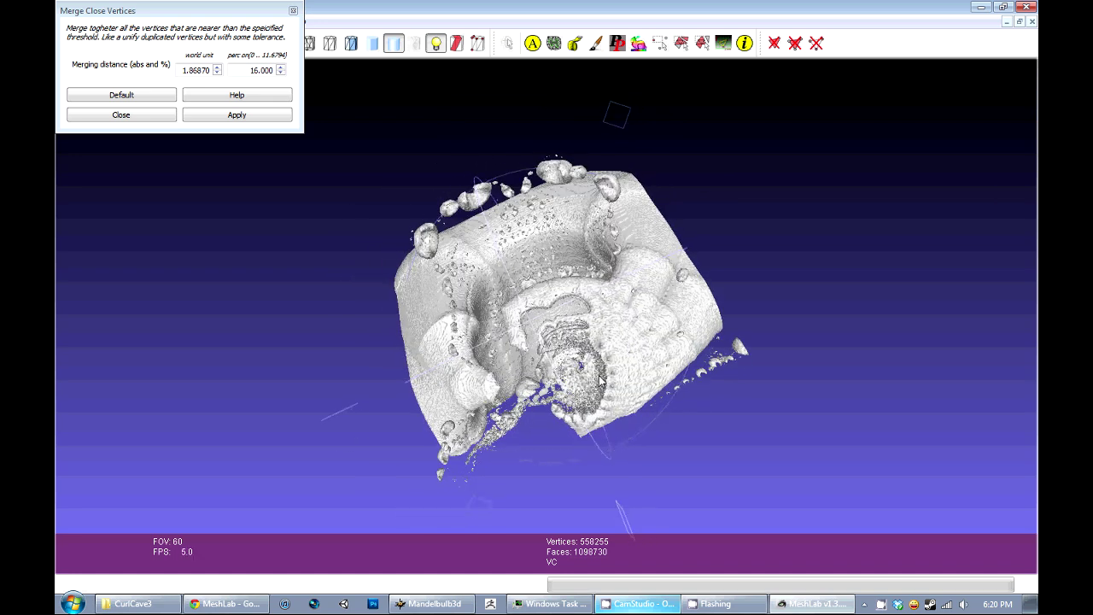
{"action": "left_click", "coordinate": [124, 117]}
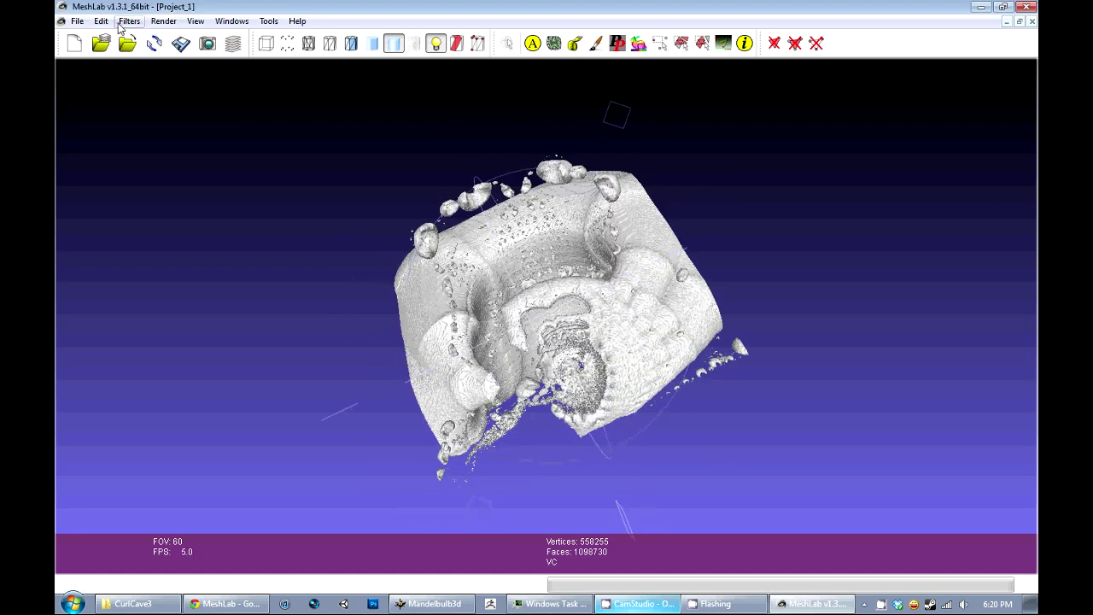
Step: Run Remove Duplicated Vertex twice, leaving 558,255 vertices and 1,097,021 faces
{"action": "left_click", "coordinate": [162, 22]}
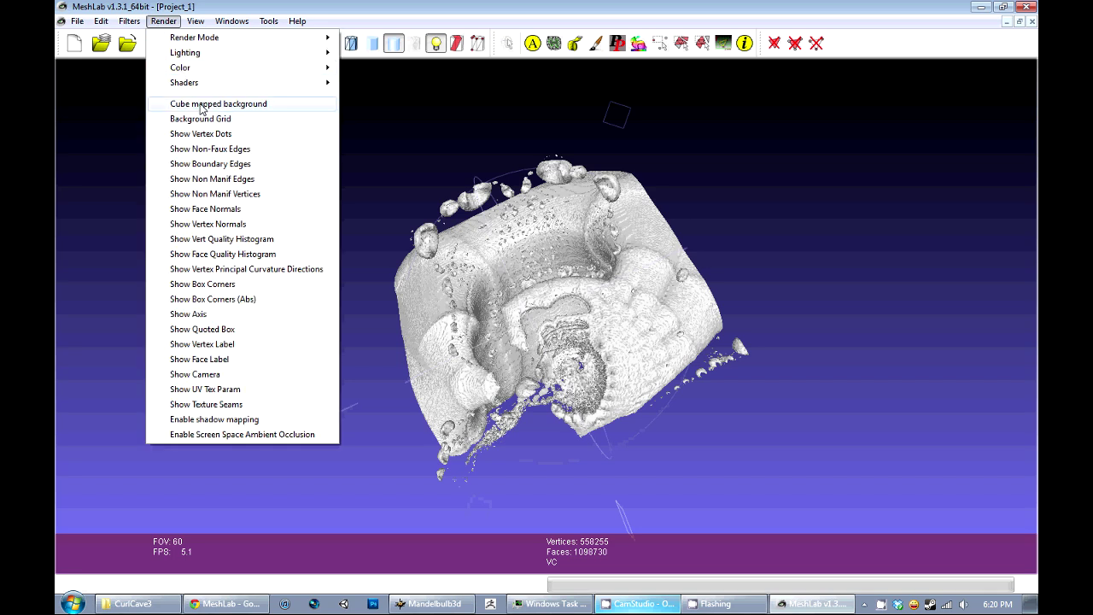
{"action": "mouse_move", "coordinate": [129, 21]}
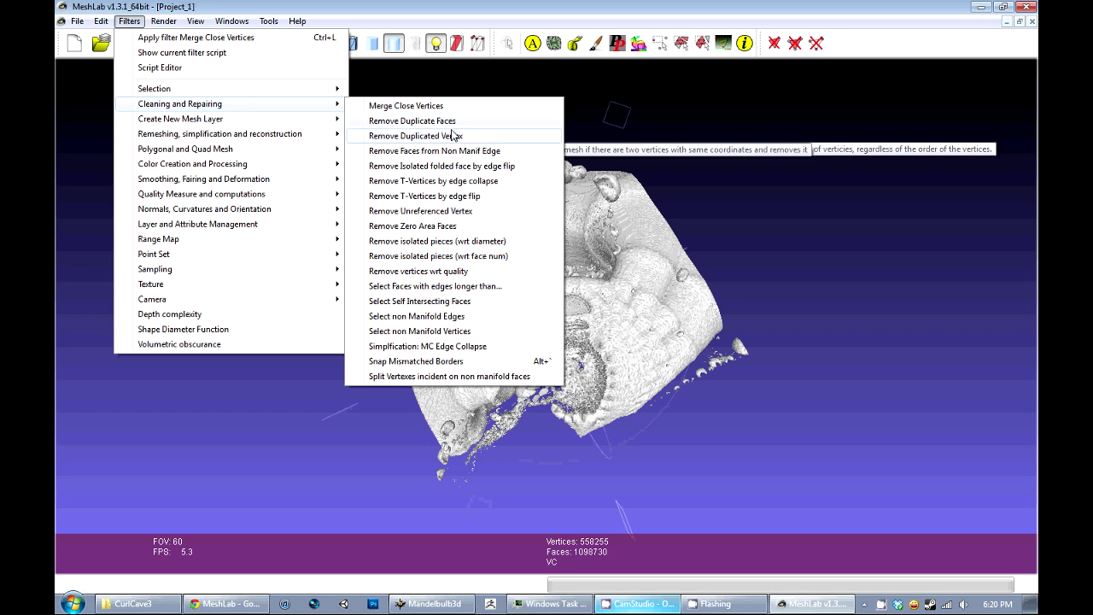
{"action": "left_click", "coordinate": [455, 136]}
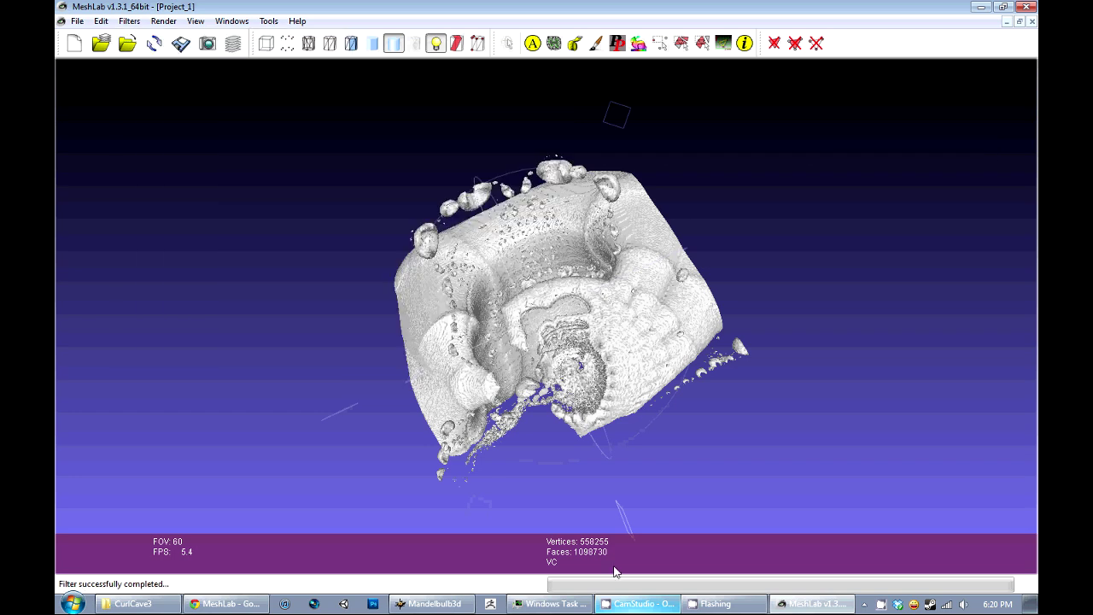
{"action": "left_click", "coordinate": [129, 21]}
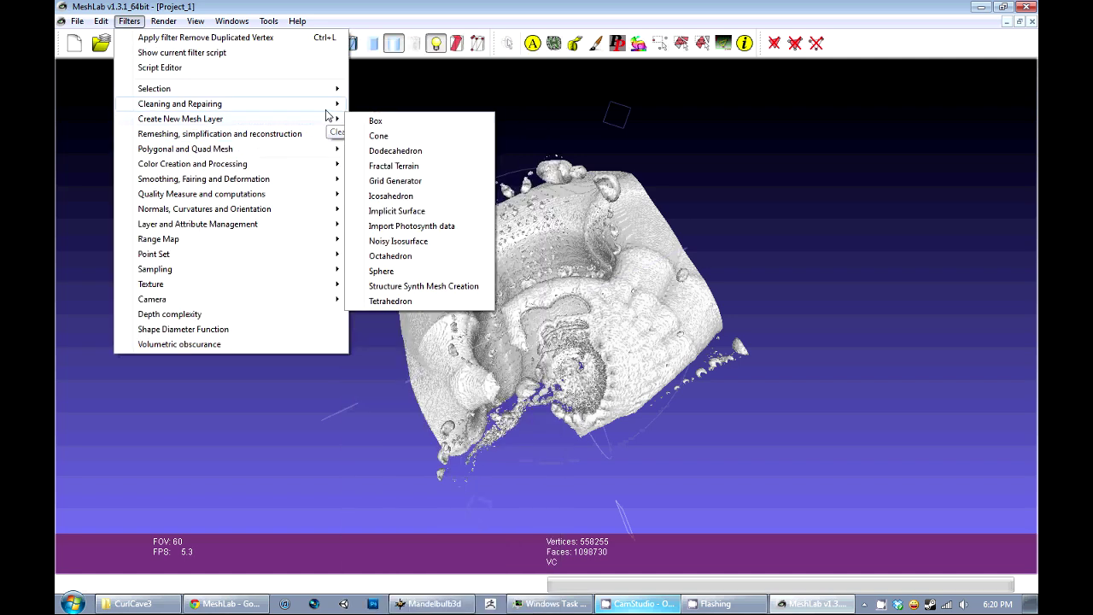
{"action": "mouse_move", "coordinate": [327, 105]}
{"action": "left_click", "coordinate": [431, 135]}
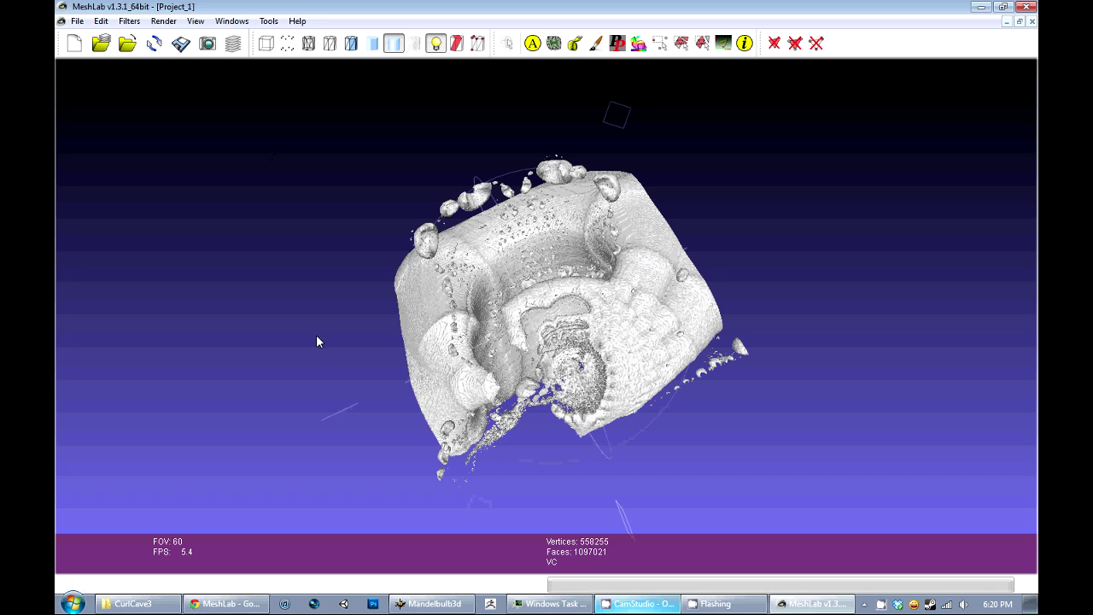
Step: Browse the Filters menu down to the Remeshing, Simplification and Reconstruction submenu
{"action": "left_click", "coordinate": [129, 21]}
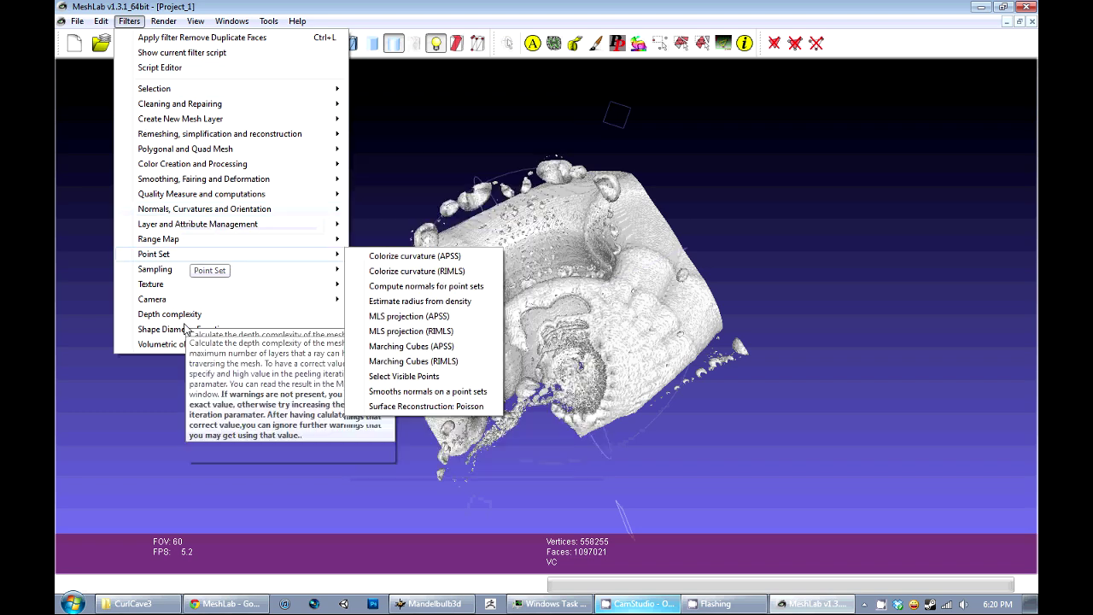
{"action": "mouse_move", "coordinate": [214, 288]}
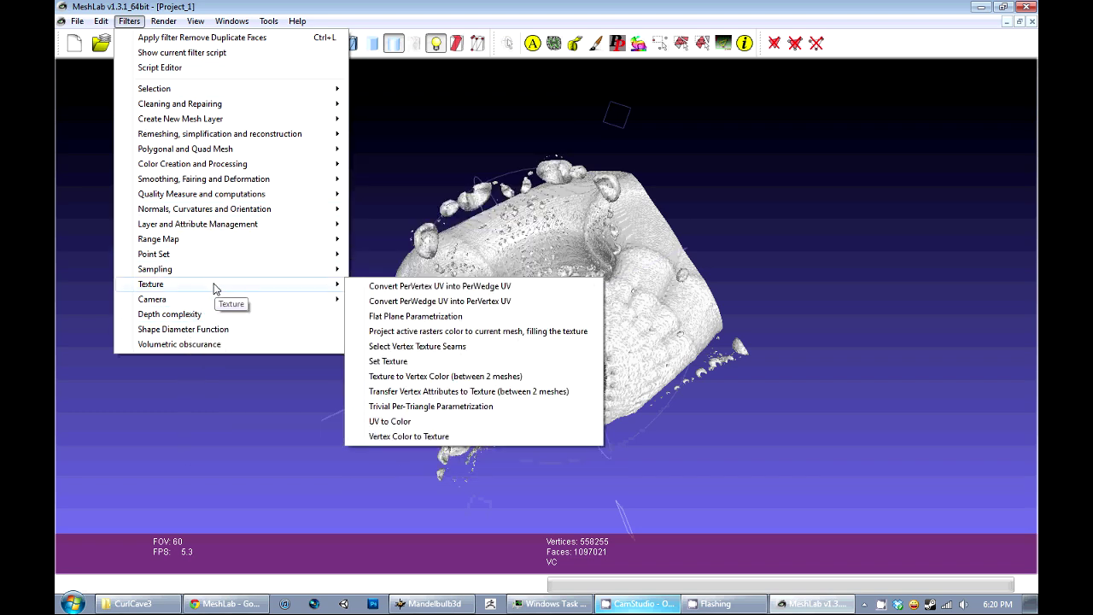
{"action": "mouse_move", "coordinate": [202, 246]}
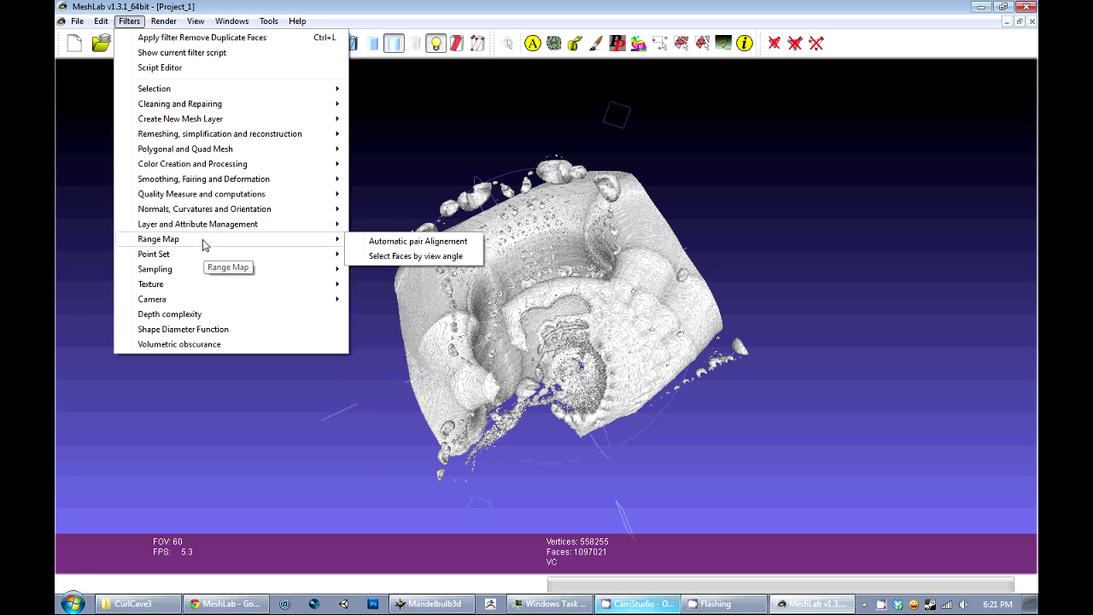
{"action": "mouse_move", "coordinate": [220, 168]}
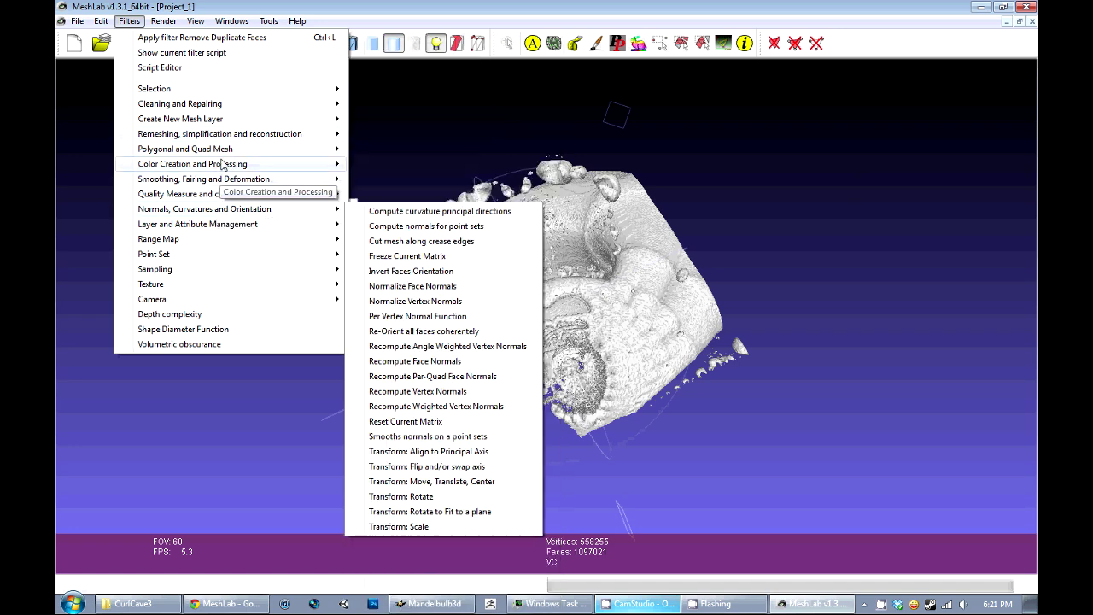
{"action": "mouse_move", "coordinate": [223, 139]}
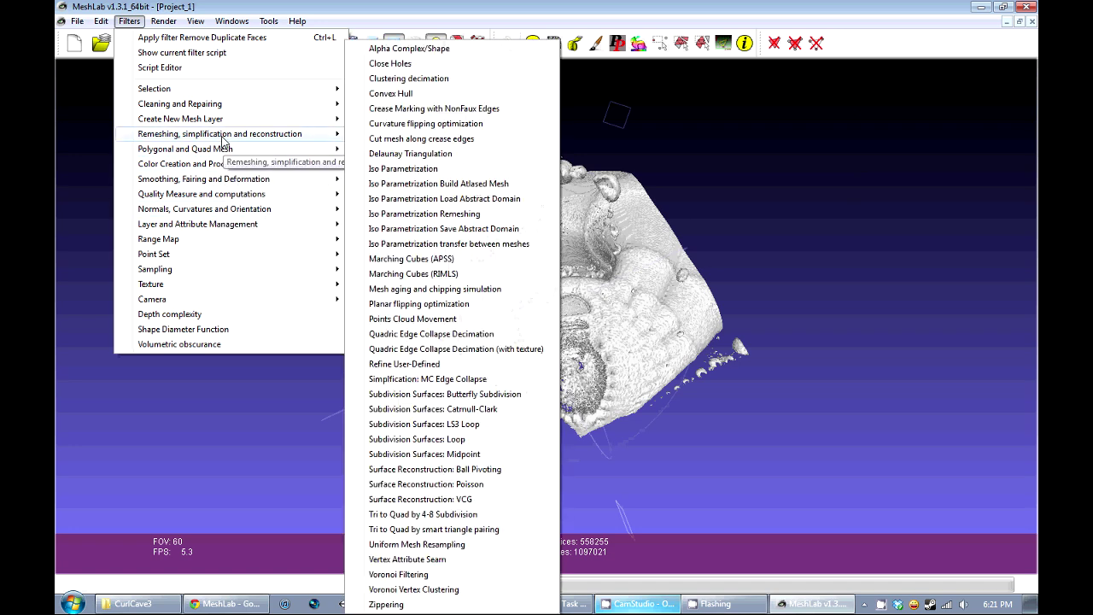
Step: Run Quadric Edge Collapse Decimation with a 100000-face target, giving 51,299 vertices and 99,997 faces
{"action": "left_click", "coordinate": [463, 340]}
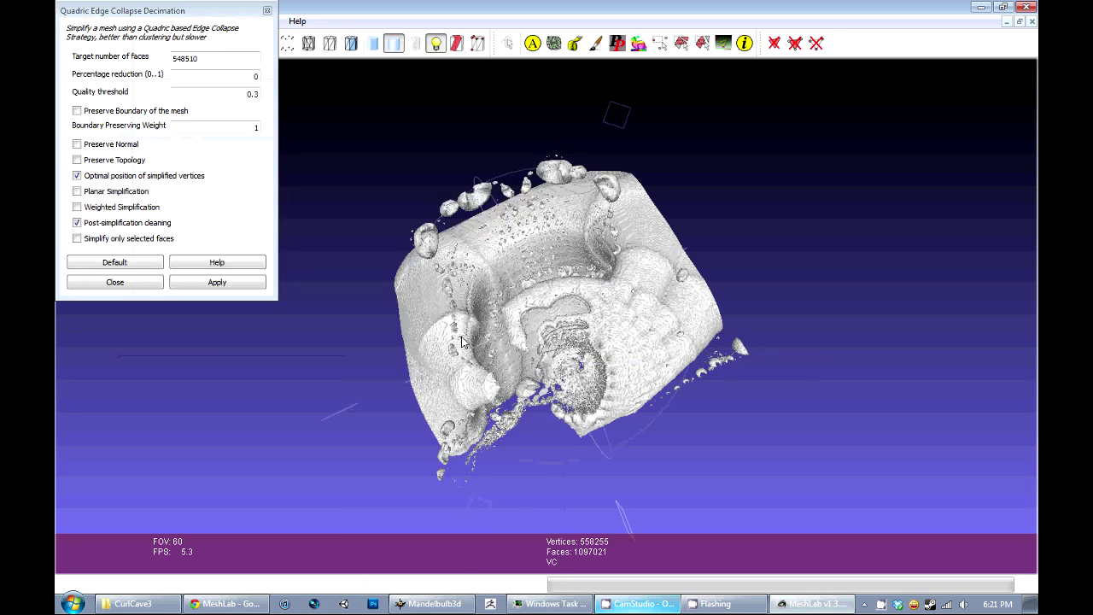
{"action": "double_click", "coordinate": [186, 59]}
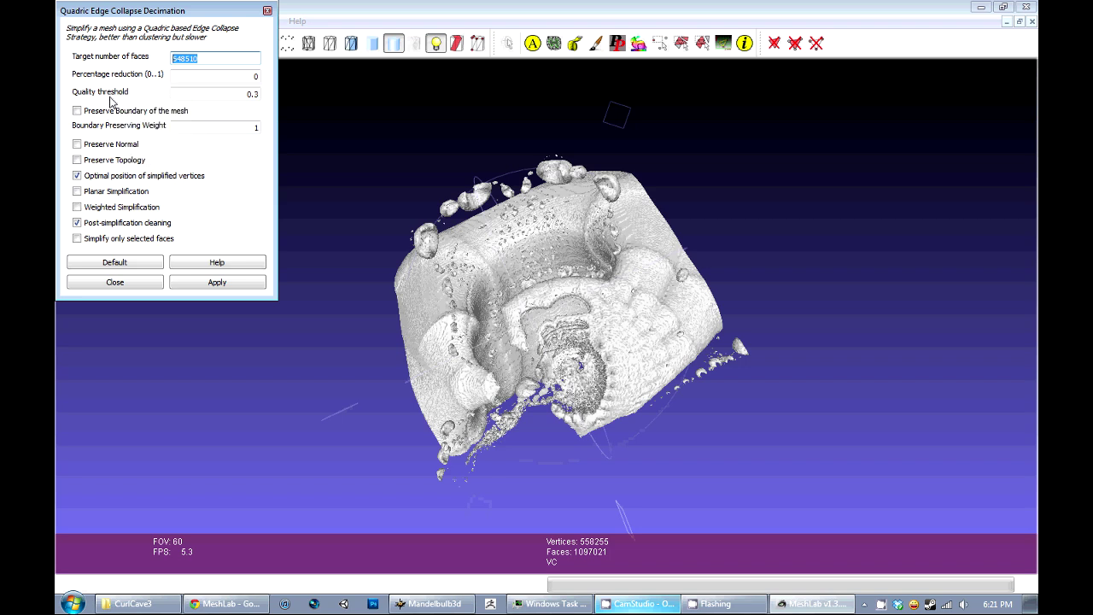
{"action": "type", "text": "100000"}
{"action": "left_click", "coordinate": [181, 284]}
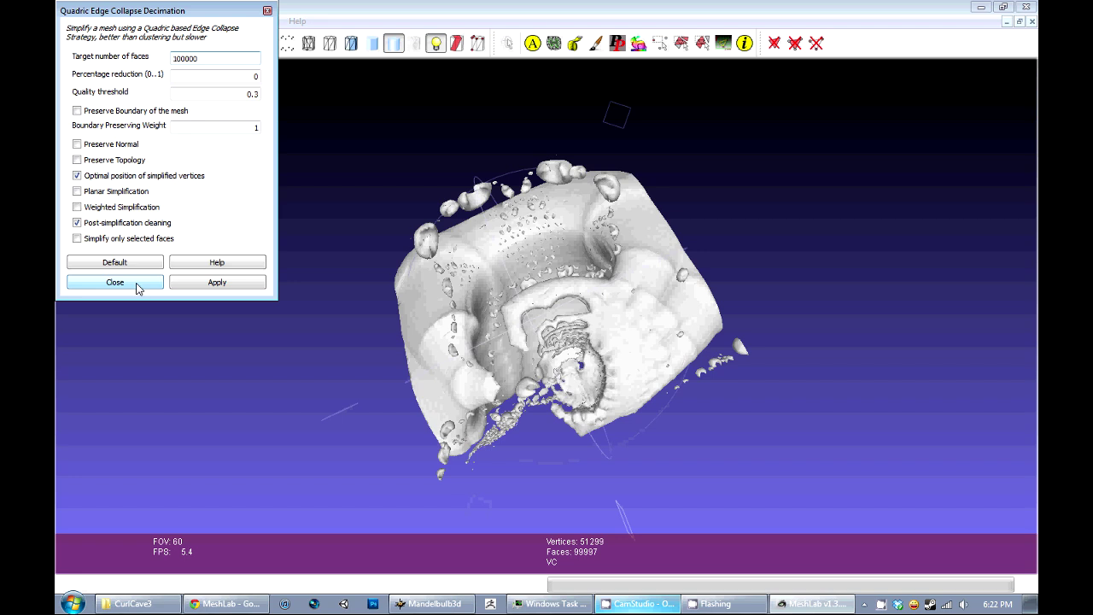
{"action": "left_click", "coordinate": [137, 287]}
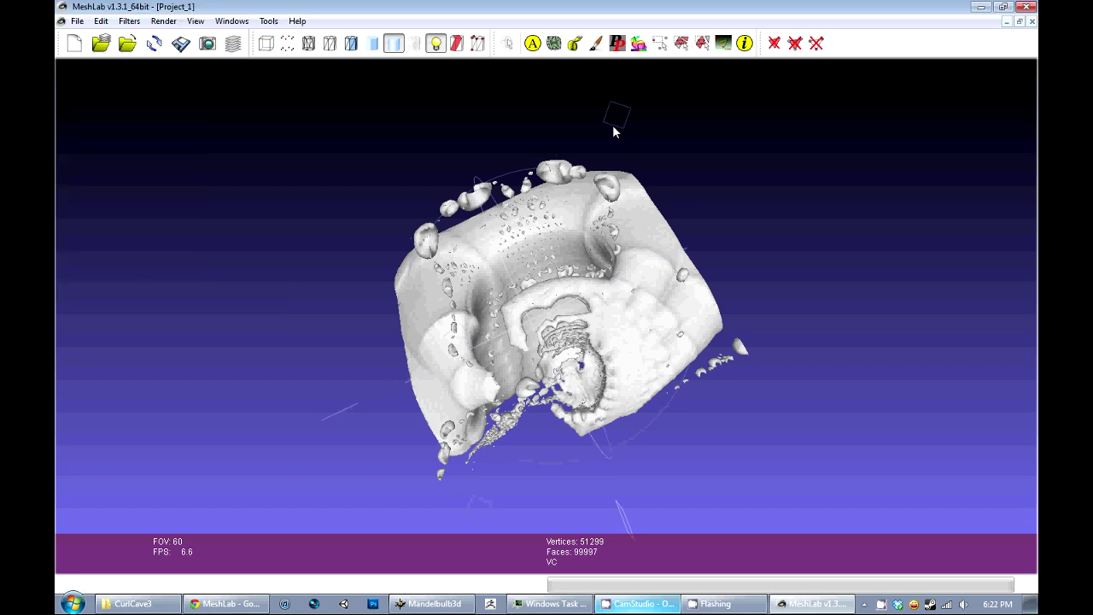
{"action": "left_click_drag", "start_coordinate": [613, 131], "coordinate": [569, 461]}
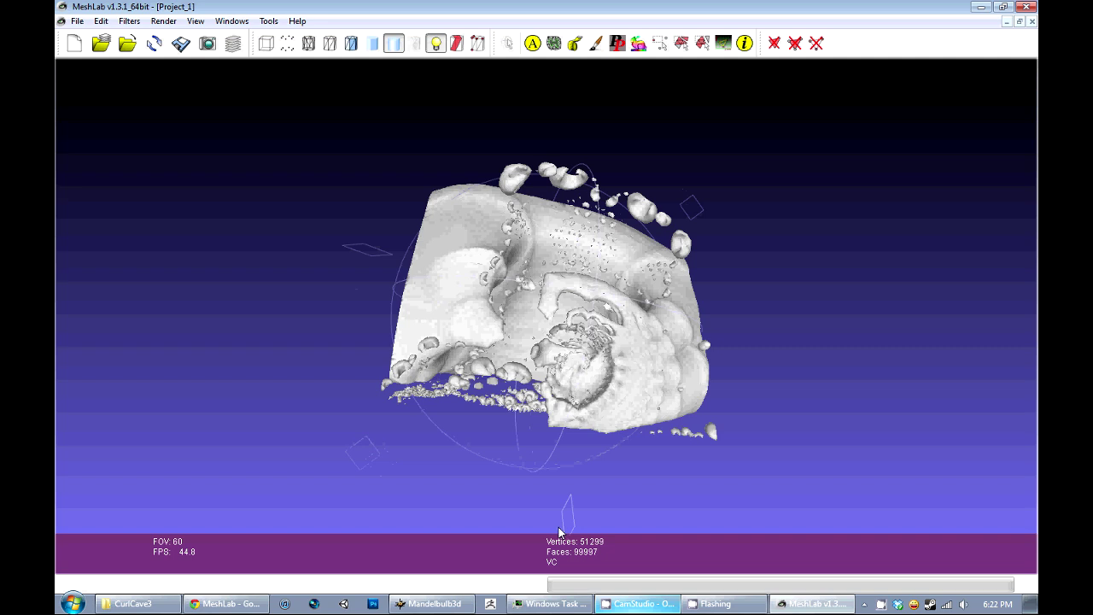
{"action": "left_click_drag", "start_coordinate": [560, 532], "coordinate": [401, 137]}
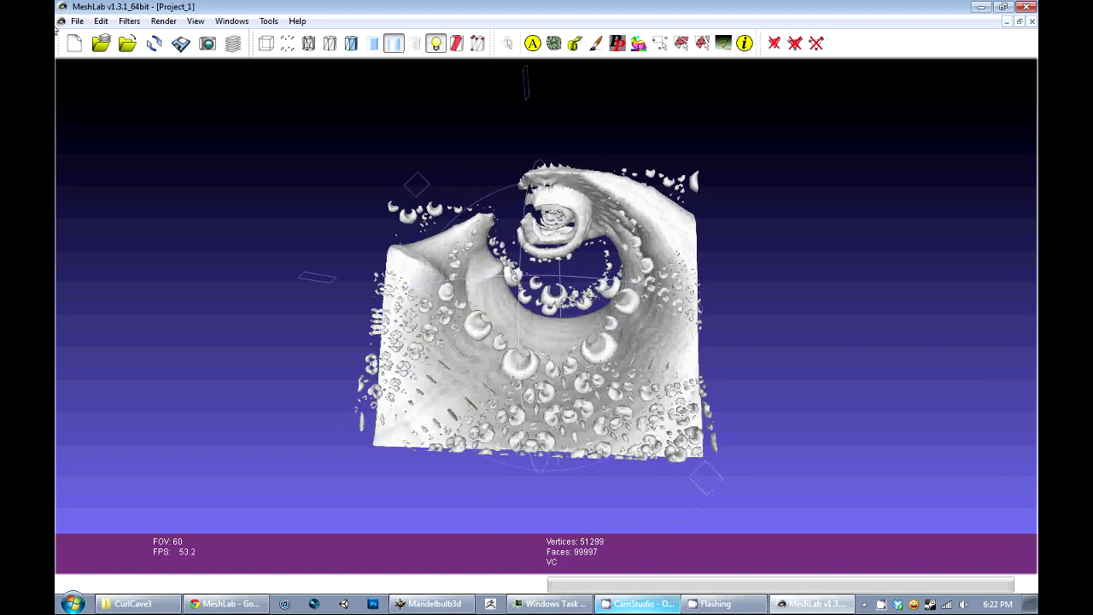
{"action": "left_click", "coordinate": [76, 20]}
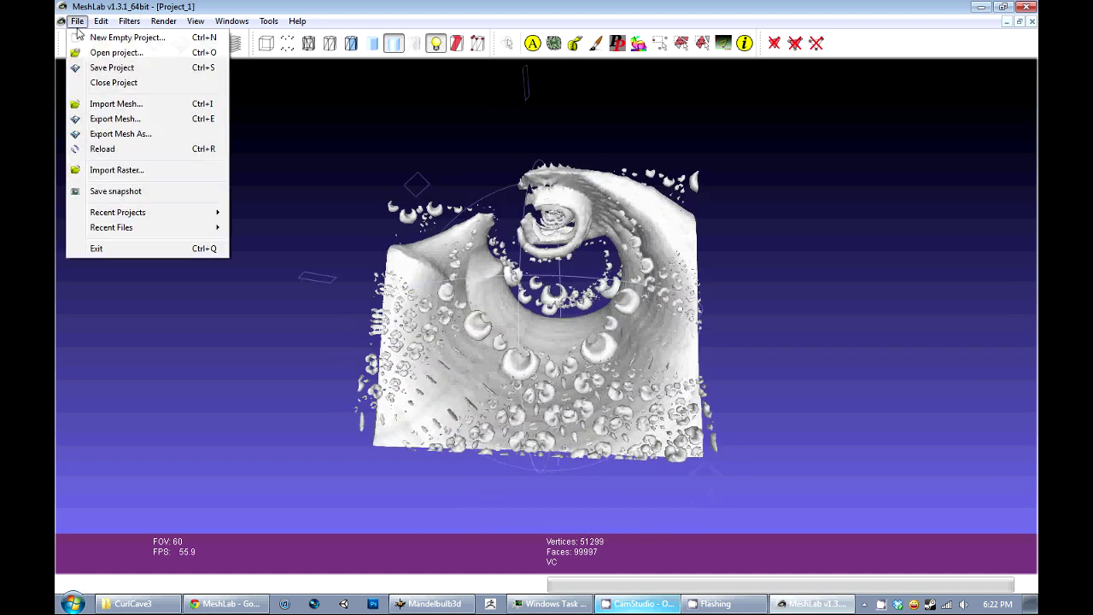
Step: Export the decimated mesh as CurlCave3mod in Alias Wavefront Object (*.obj) format
{"action": "left_click", "coordinate": [142, 139]}
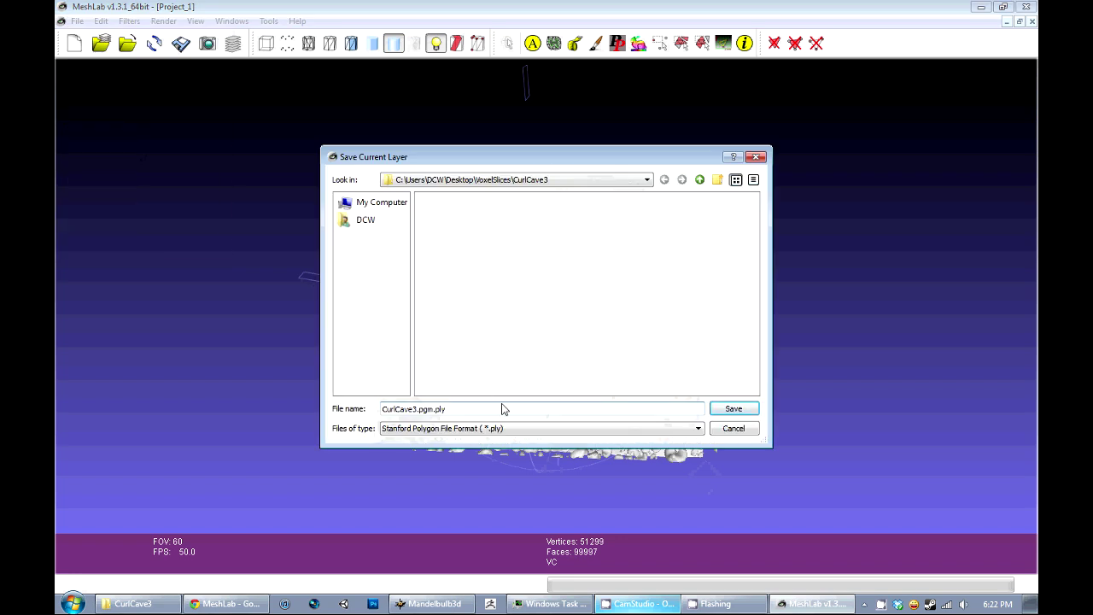
{"action": "left_click", "coordinate": [512, 428]}
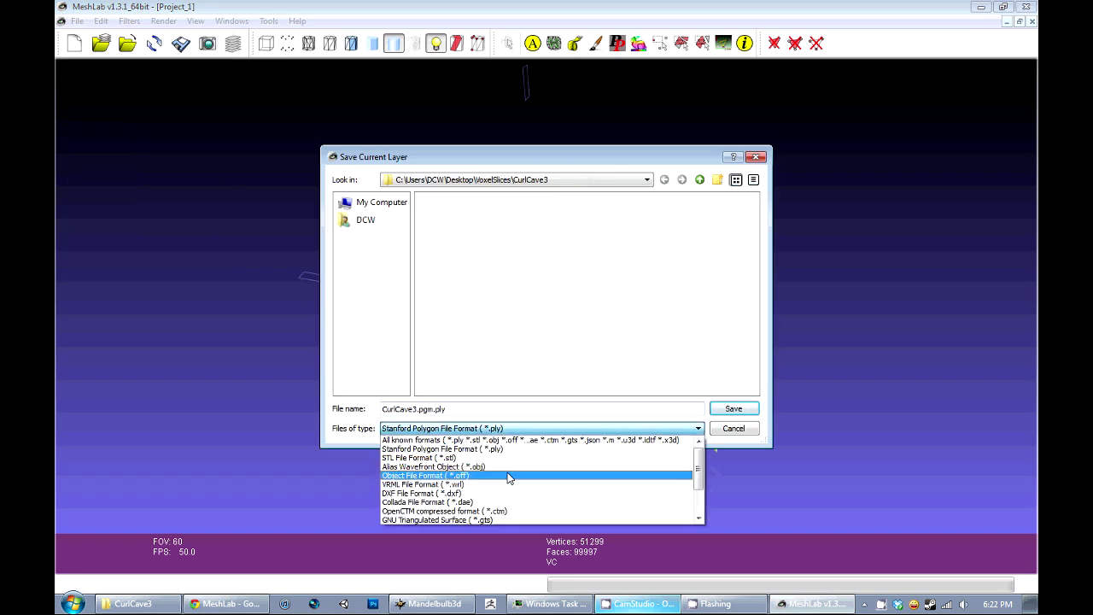
{"action": "left_click", "coordinate": [508, 469]}
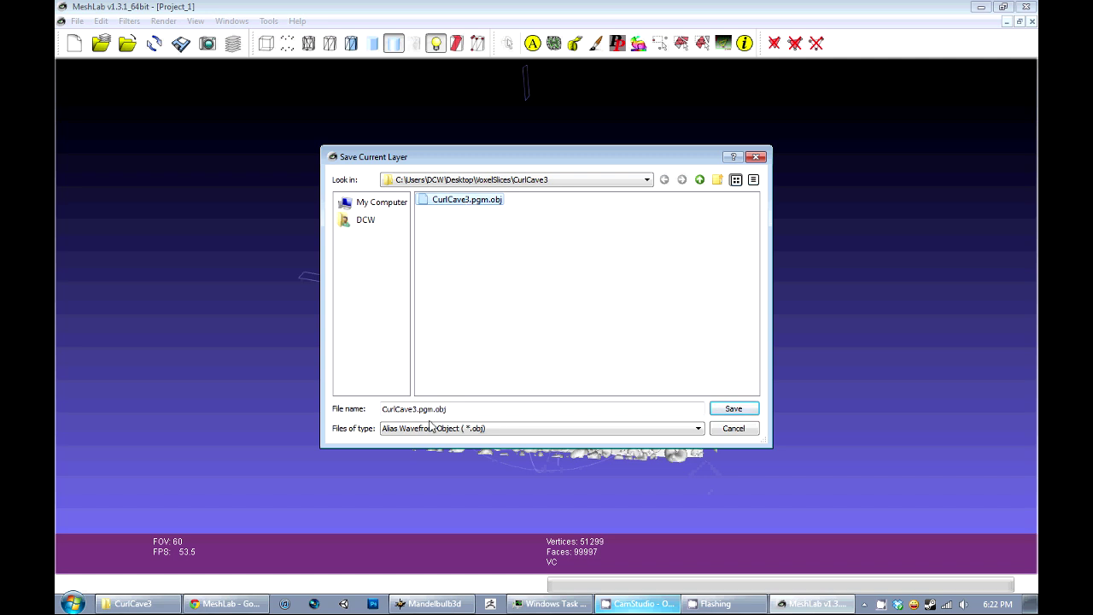
{"action": "left_click_drag", "start_coordinate": [414, 409], "coordinate": [469, 414]}
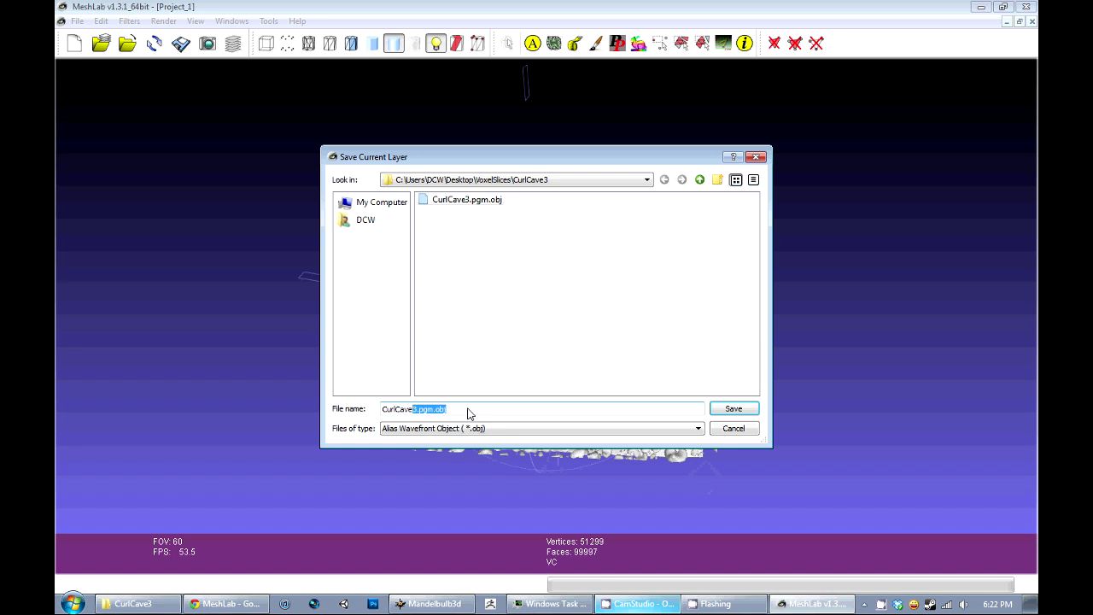
{"action": "type", "text": "3mod"}
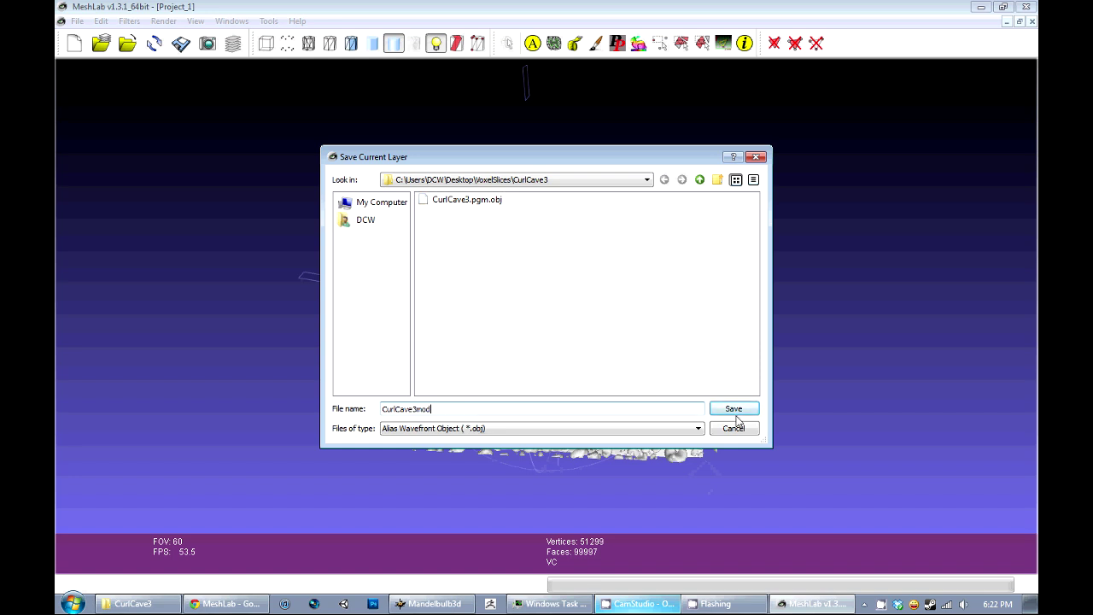
{"action": "left_click", "coordinate": [736, 410]}
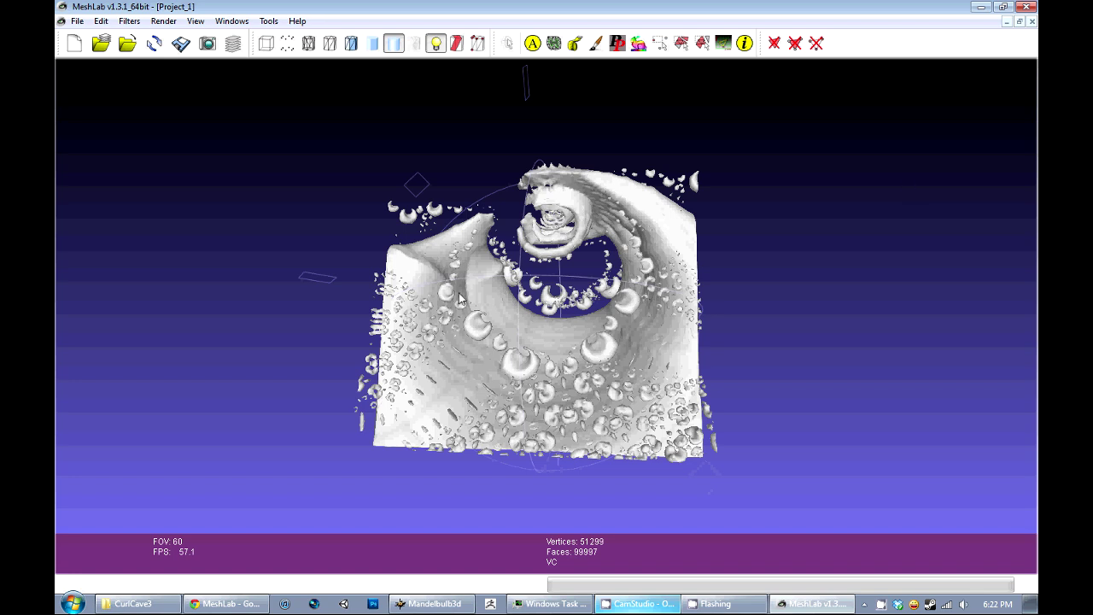
{"action": "left_click_drag", "start_coordinate": [324, 259], "coordinate": [683, 418]}
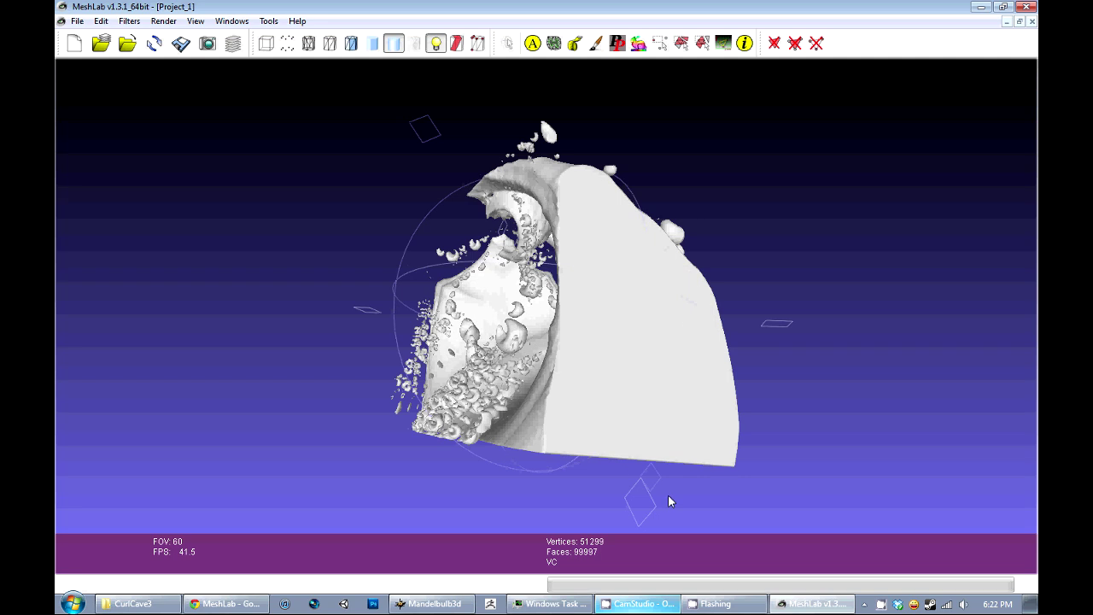